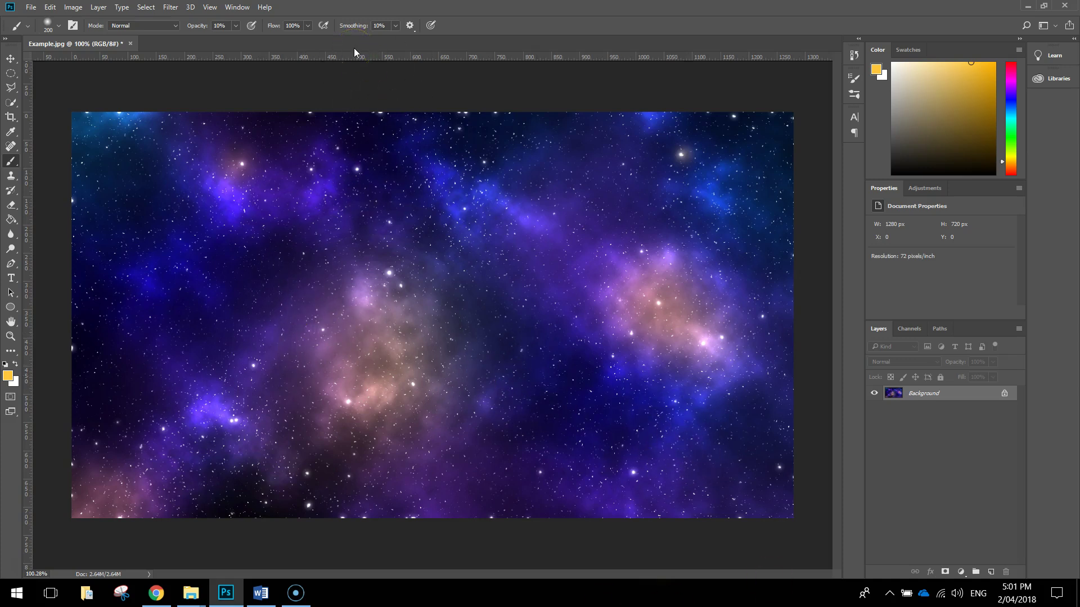
# - Create a new 1280 × 720 px, 72 ppi document from the Custom preset with Black background contents
pyautogui.click(31, 7)
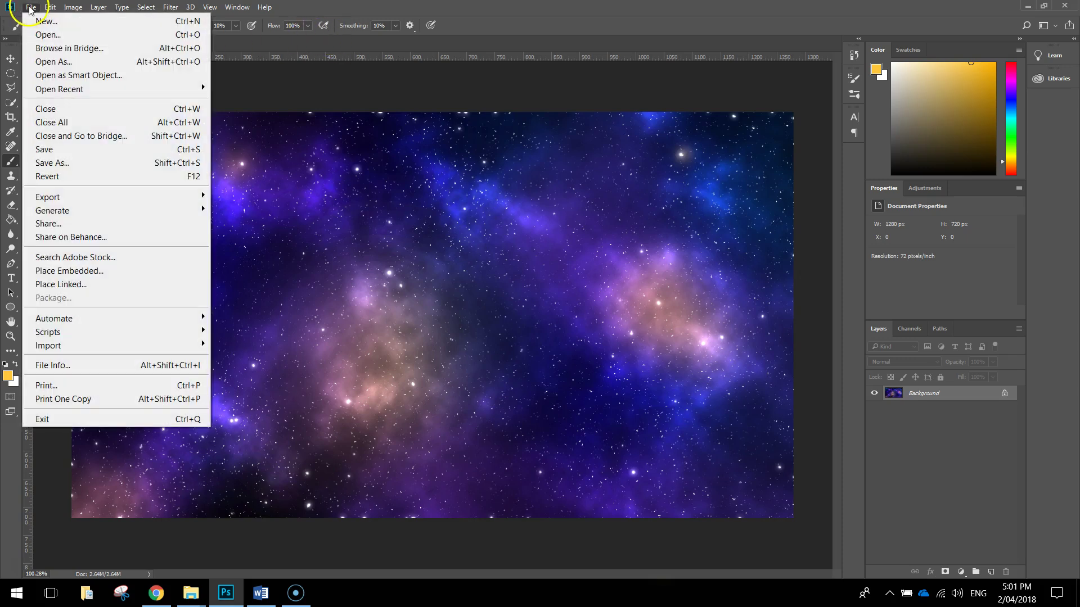
pyautogui.click(75, 19)
pyautogui.click(317, 168)
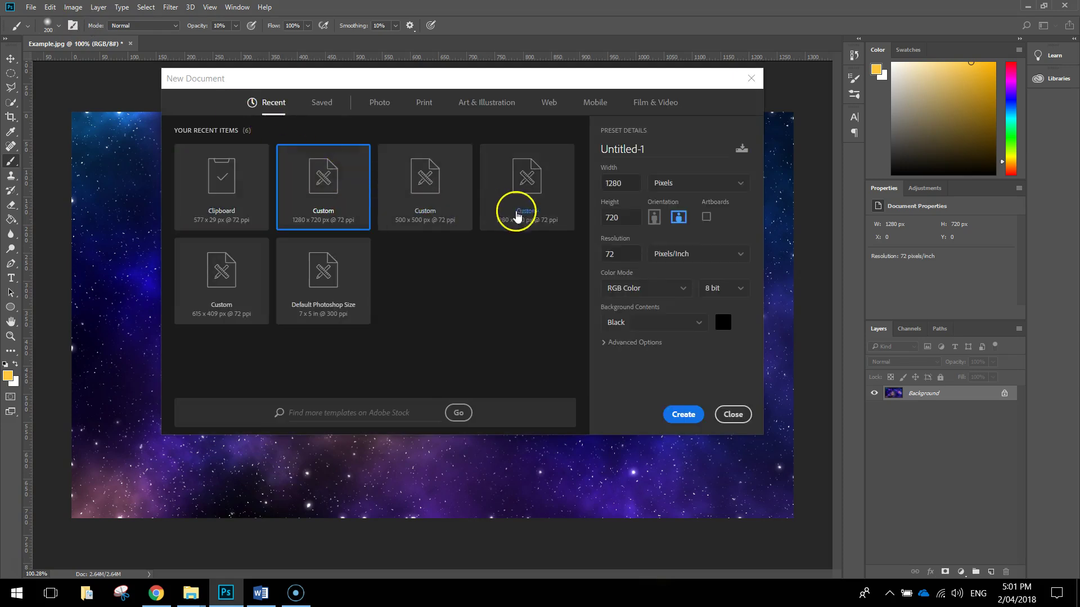
pyautogui.click(614, 183)
pyautogui.doubleClick(627, 182)
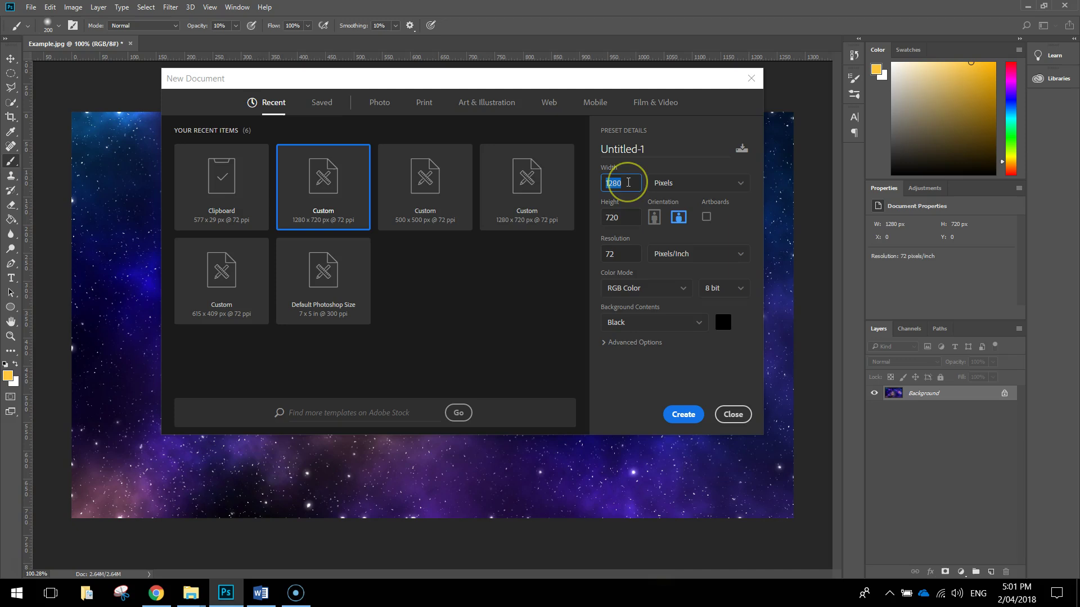
pyautogui.doubleClick(626, 219)
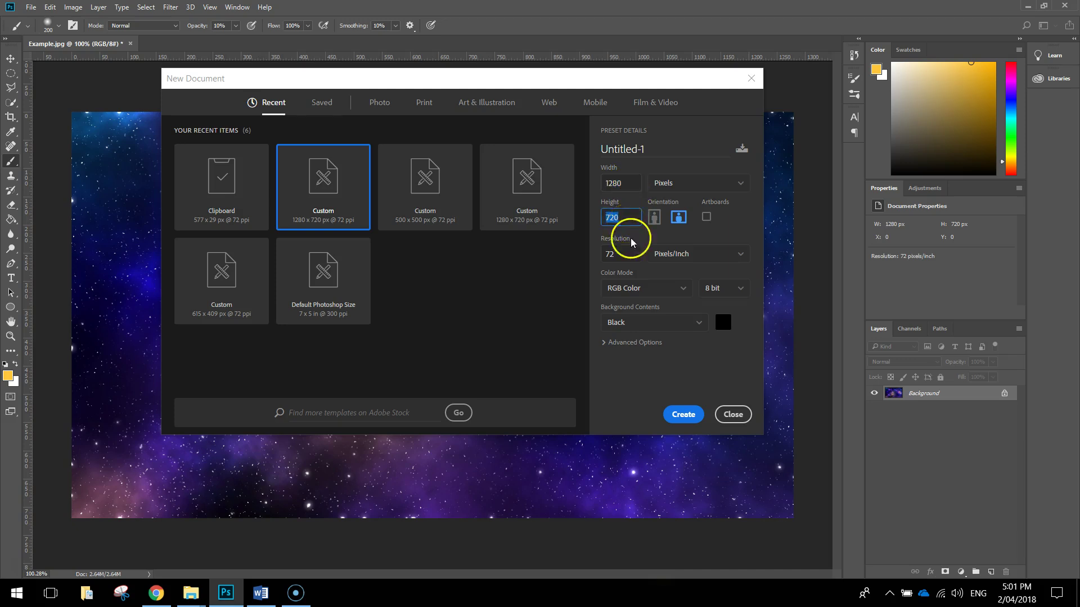
pyautogui.doubleClick(631, 251)
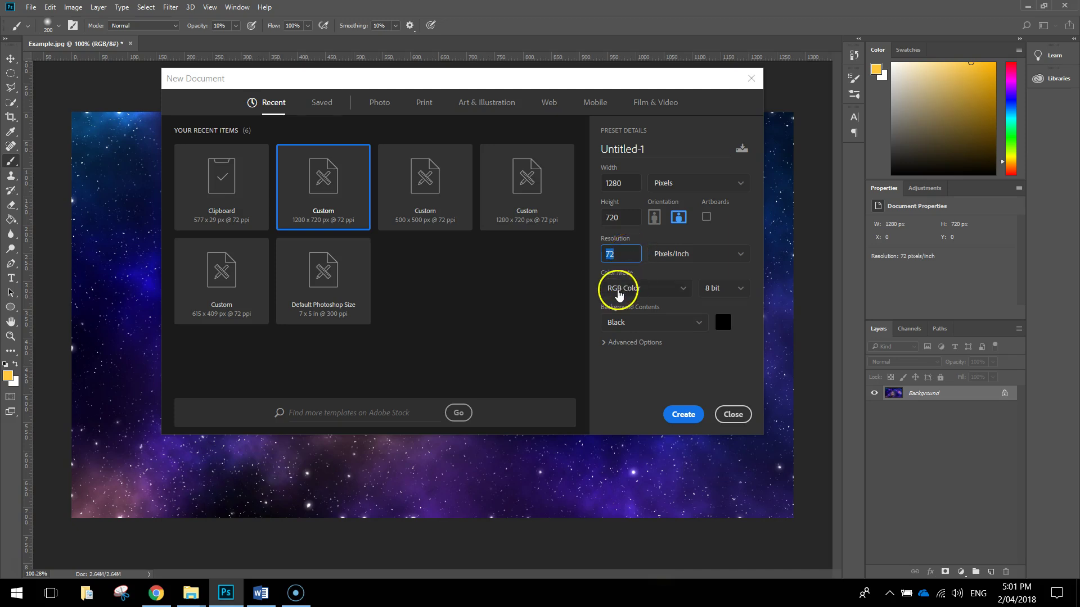
pyautogui.click(642, 321)
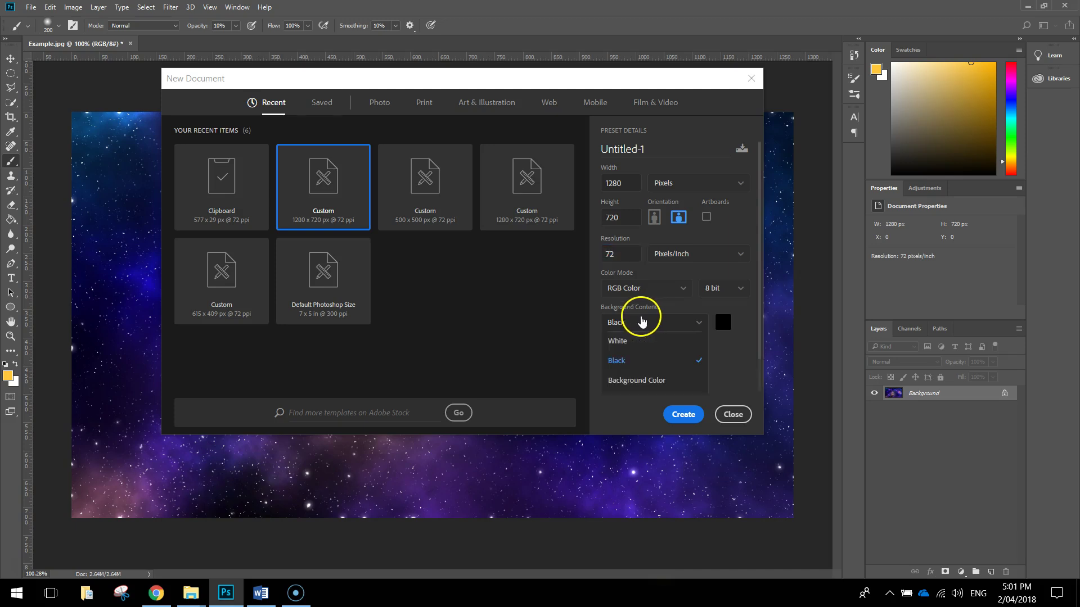
pyautogui.click(619, 359)
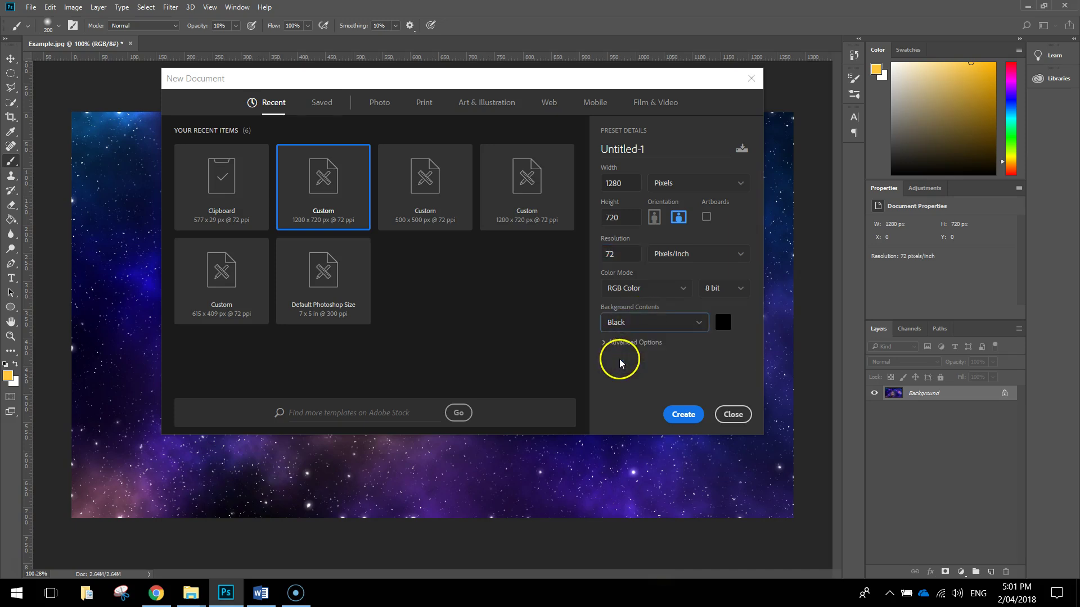
pyautogui.click(688, 417)
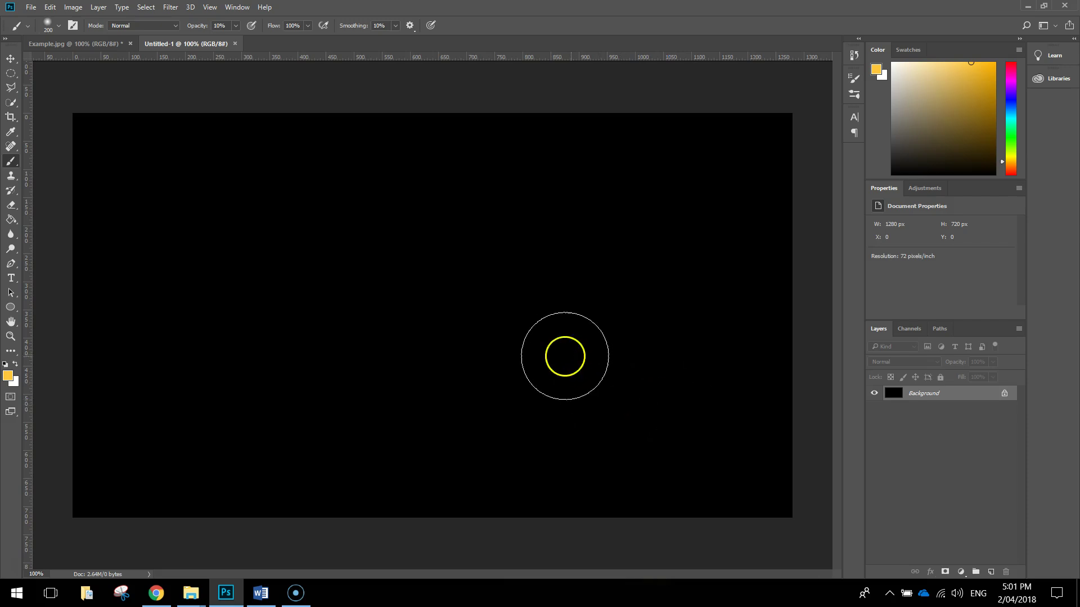
# - Apply Add Noise at 400% amount, Gaussian distribution, Monochromatic, to the black canvas
pyautogui.click(172, 7)
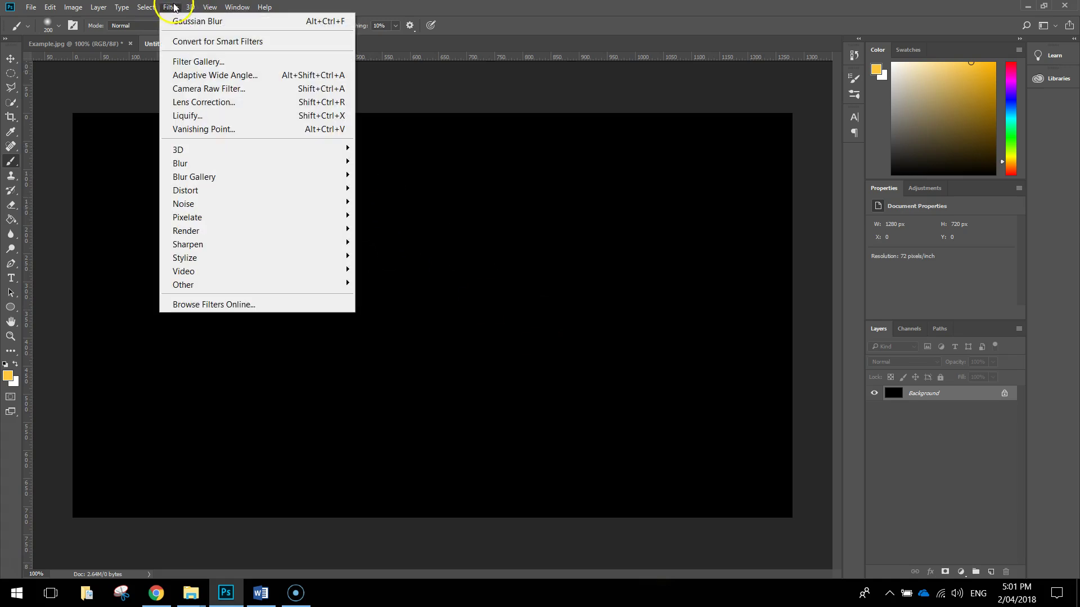
pyautogui.click(281, 204)
pyautogui.click(402, 206)
pyautogui.moveTo(494, 281); pyautogui.dragTo(508, 279)
pyautogui.click(516, 274)
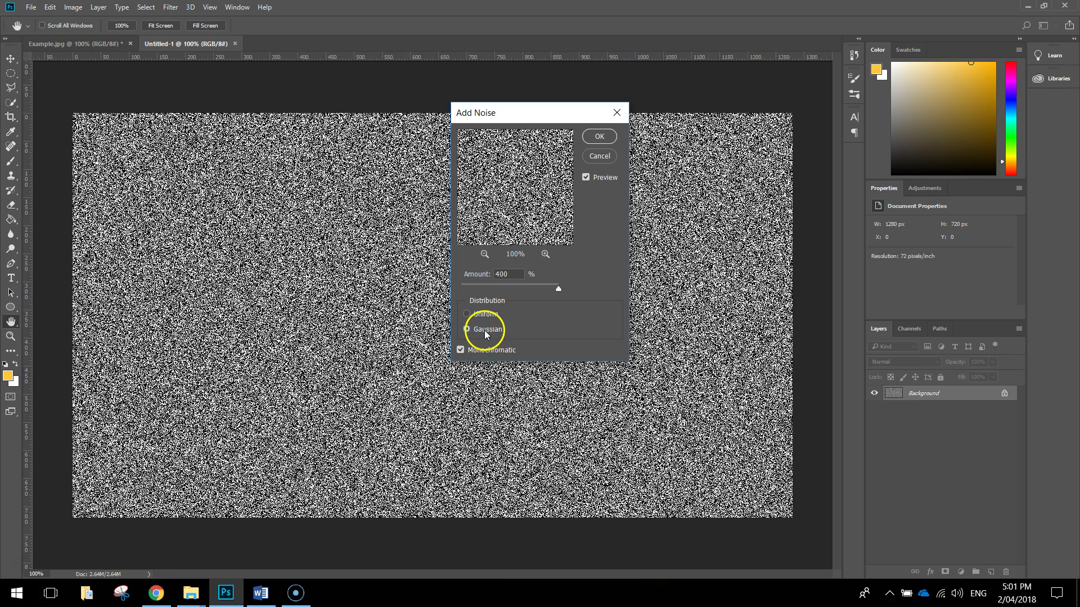
pyautogui.click(460, 351)
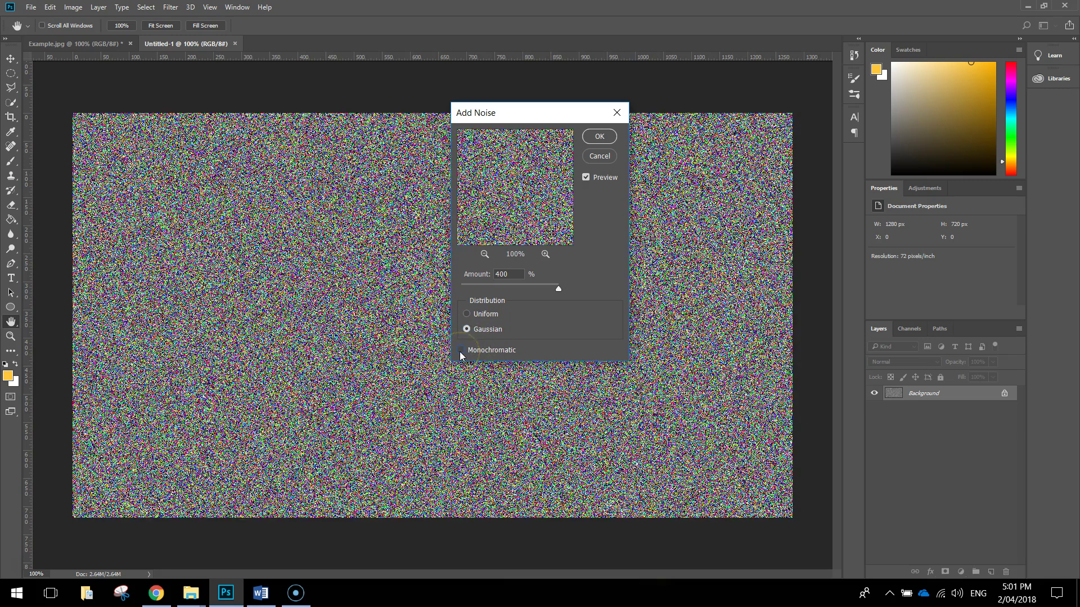
pyautogui.click(460, 350)
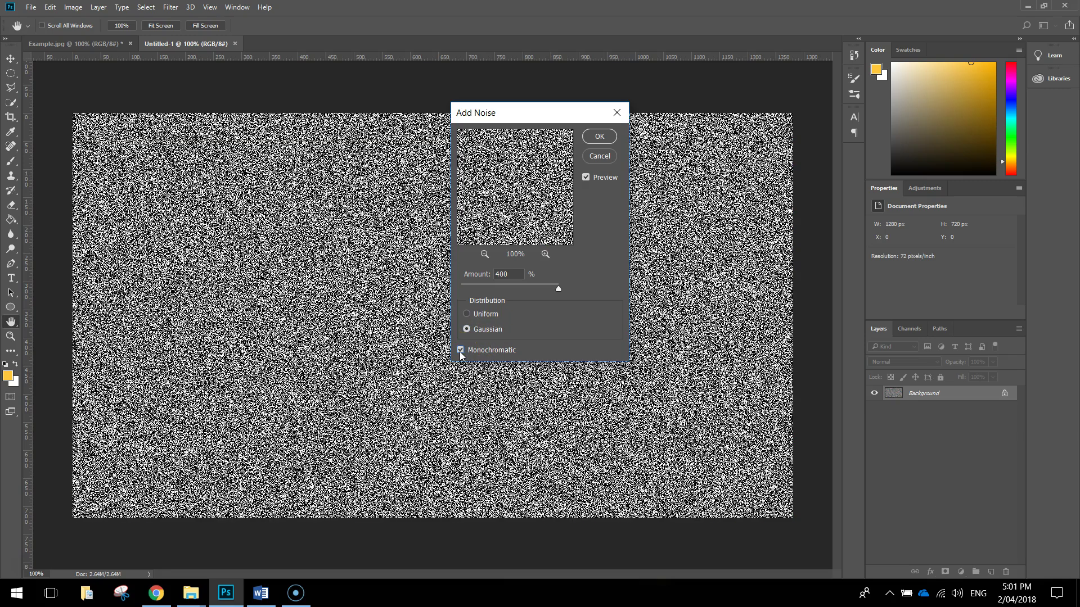
pyautogui.click(599, 136)
pyautogui.press('b')
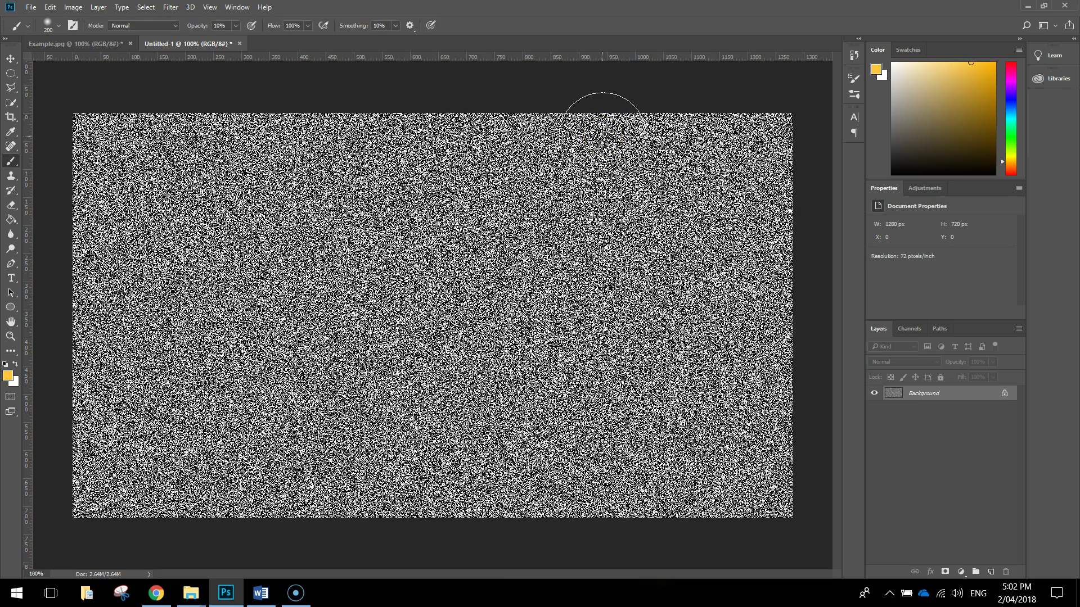
# - Duplicate the Background layer, hide the Background copy, and reselect Background for editing
pyautogui.click(926, 393)
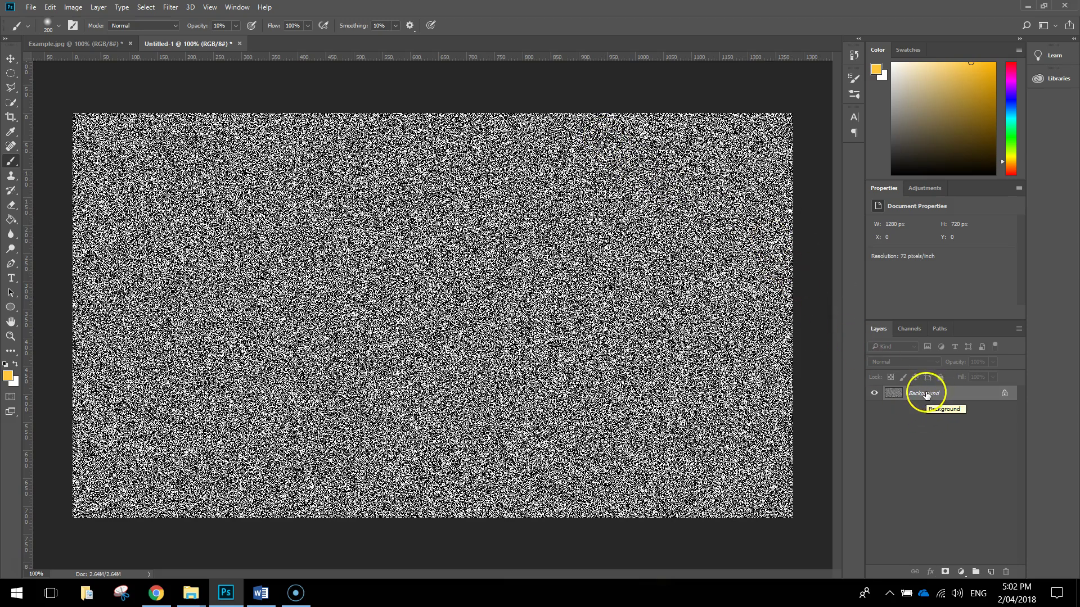
pyautogui.rightClick(934, 394)
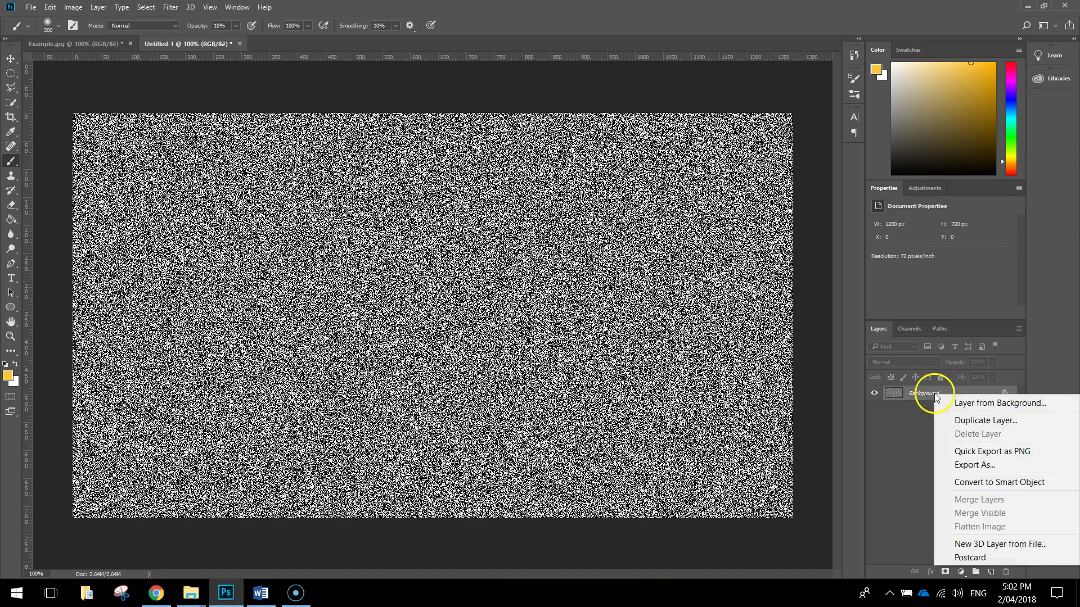
pyautogui.click(966, 422)
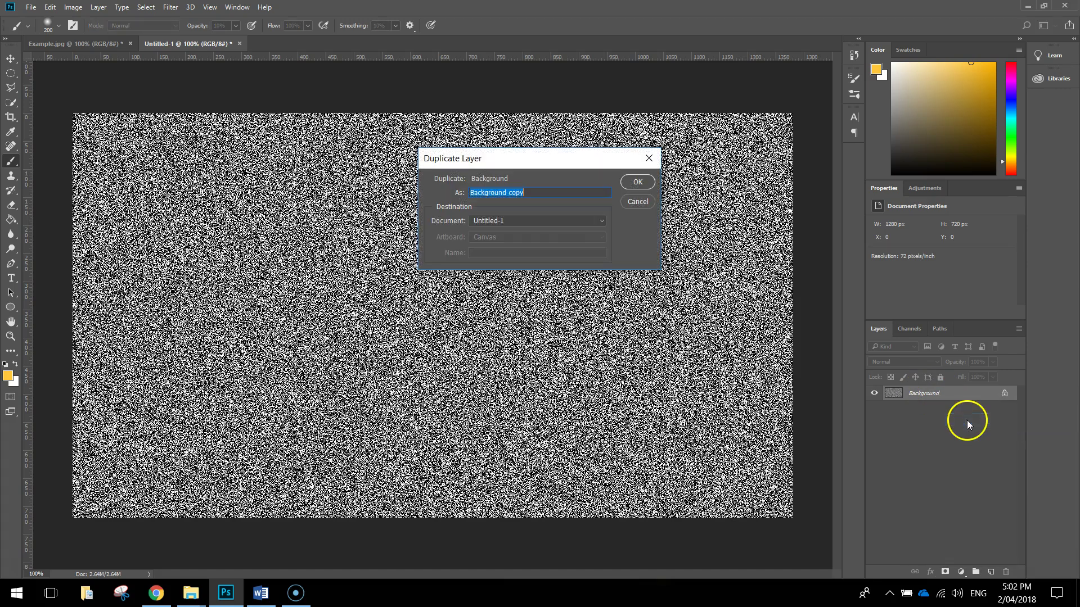
pyautogui.click(635, 182)
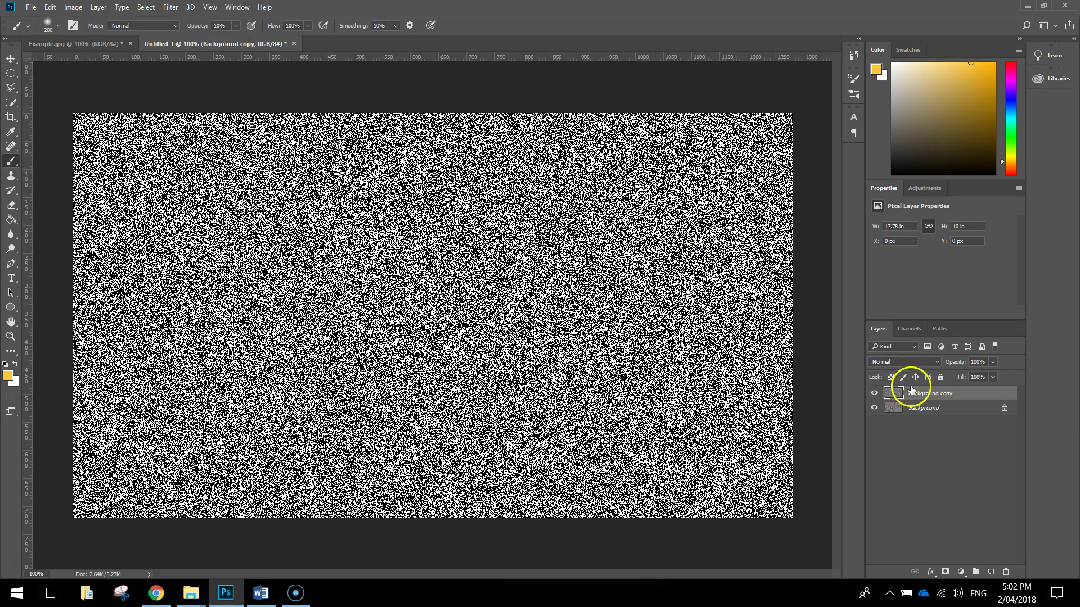
pyautogui.click(874, 395)
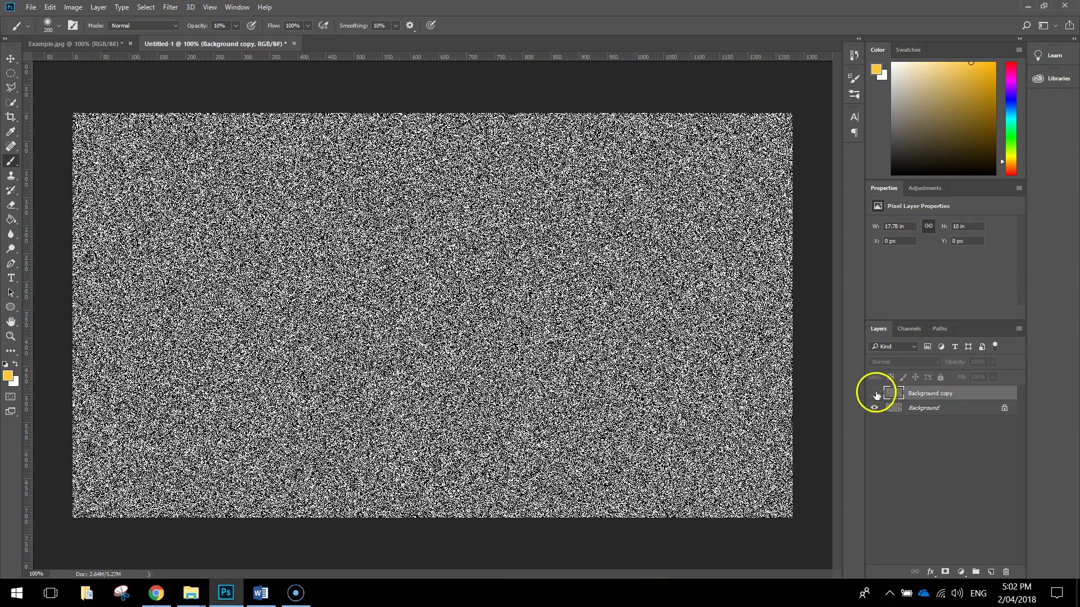
pyautogui.click(934, 409)
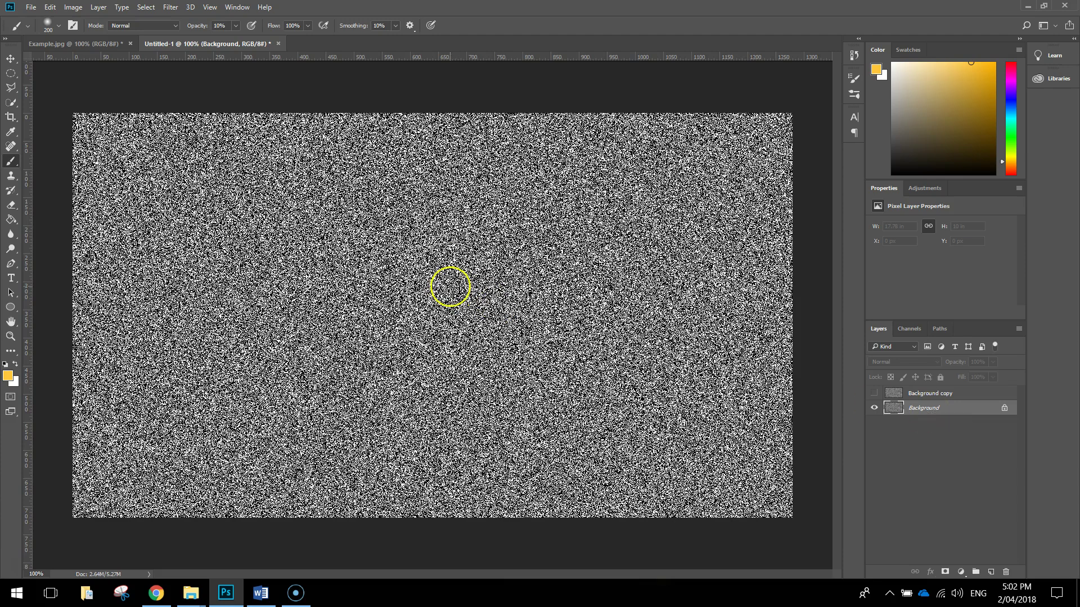
# - Soften the Background layer's noise with a 0.5-pixel Gaussian Blur
pyautogui.click(171, 7)
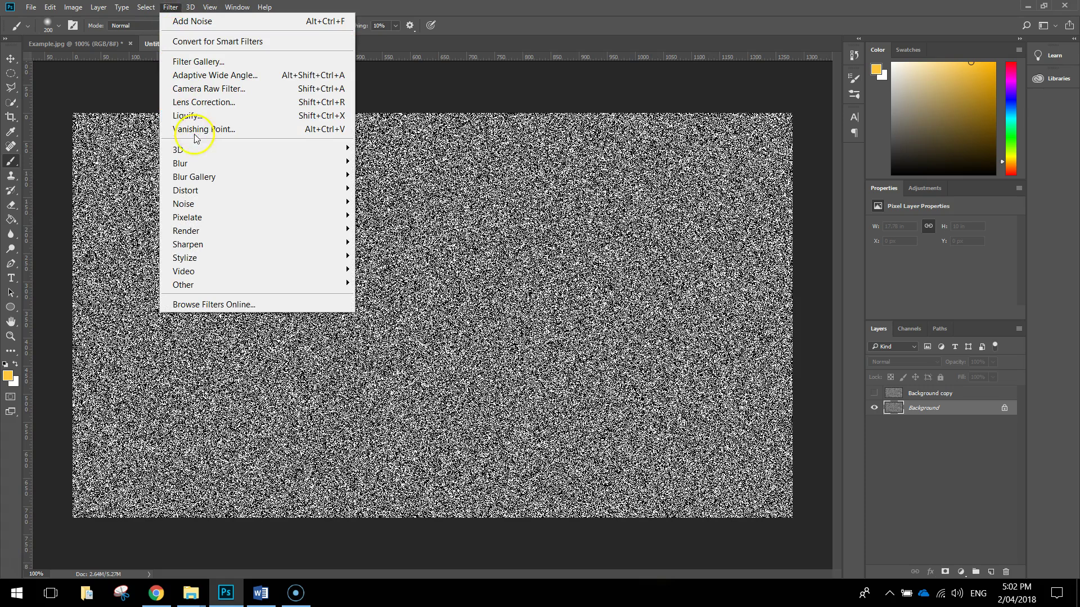
pyautogui.moveTo(201, 162)
pyautogui.click(394, 217)
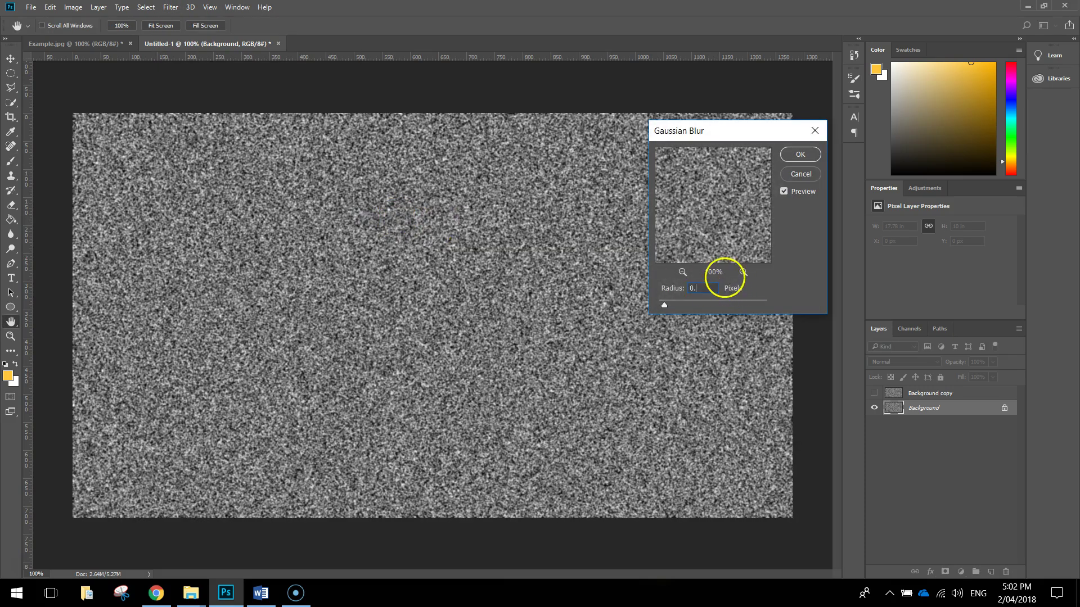
pyautogui.click(697, 288)
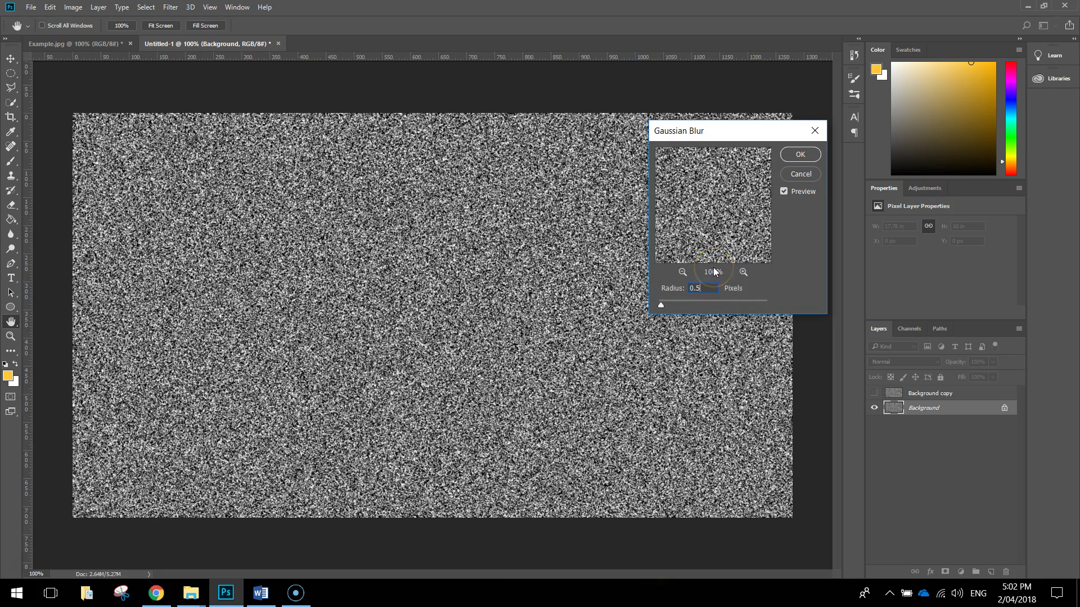
pyautogui.click(727, 217)
pyautogui.click(787, 159)
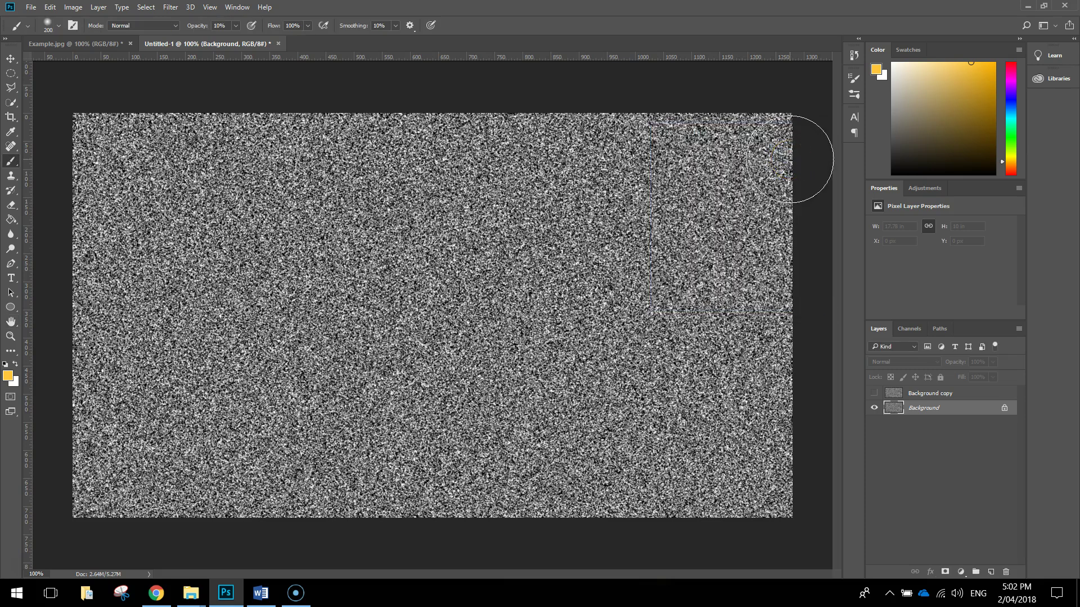
pyautogui.moveTo(791, 160)
pyautogui.mouseDown()
pyautogui.moveTo(543, 158)
pyautogui.moveTo(307, 188)
pyautogui.moveTo(440, 302)
pyautogui.moveTo(722, 329)
pyautogui.moveTo(793, 304)
pyautogui.moveTo(832, 243)
pyautogui.mouseUp()
# - Apply Levels with input values 200, 0.42 and 255 to the Background noise
pyautogui.click(10, 59)
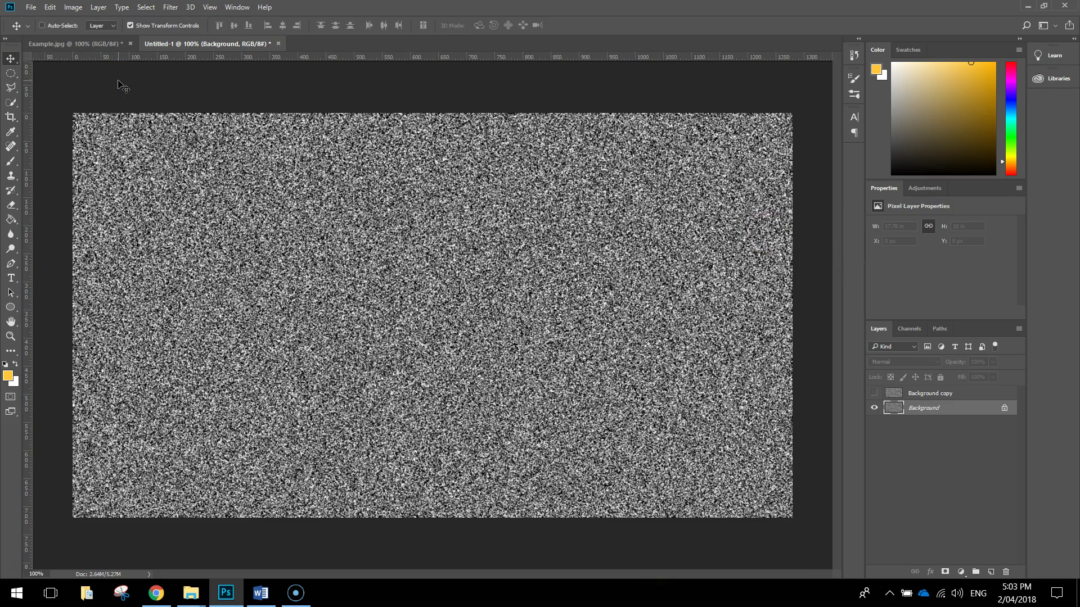
pyautogui.hotkey('ctrl', 'l')
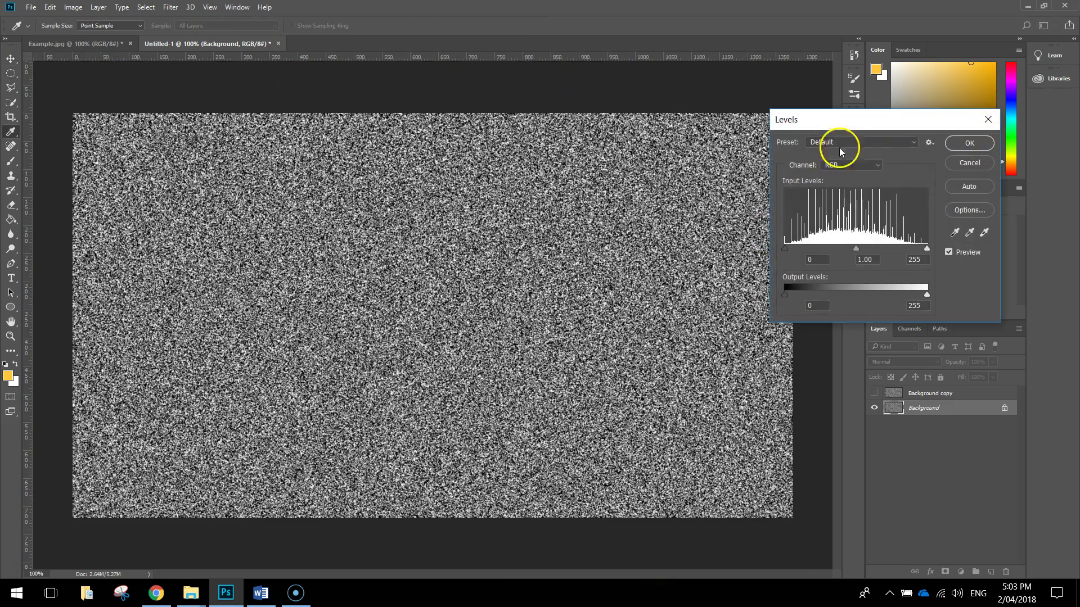
pyautogui.moveTo(860, 120); pyautogui.dragTo(390, 163)
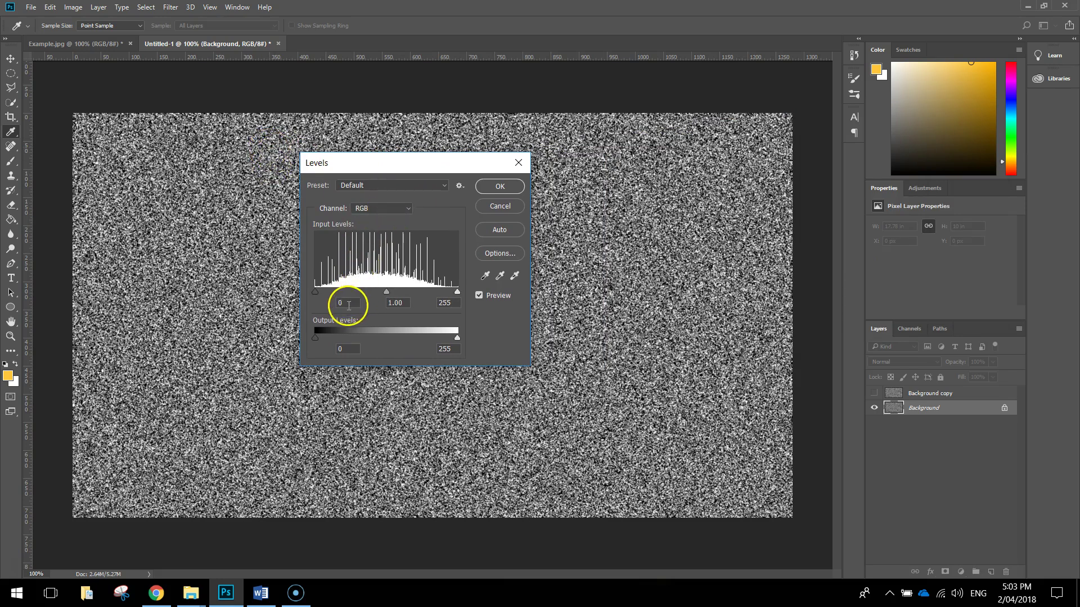
pyautogui.click(393, 304)
pyautogui.click(454, 308)
pyautogui.click(343, 304)
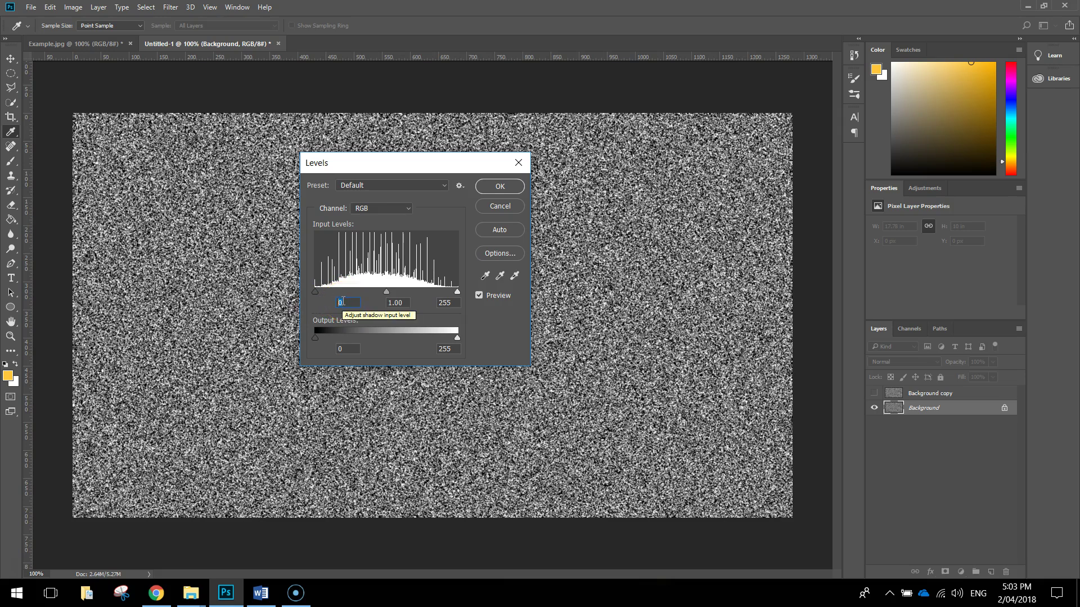
pyautogui.write('200')
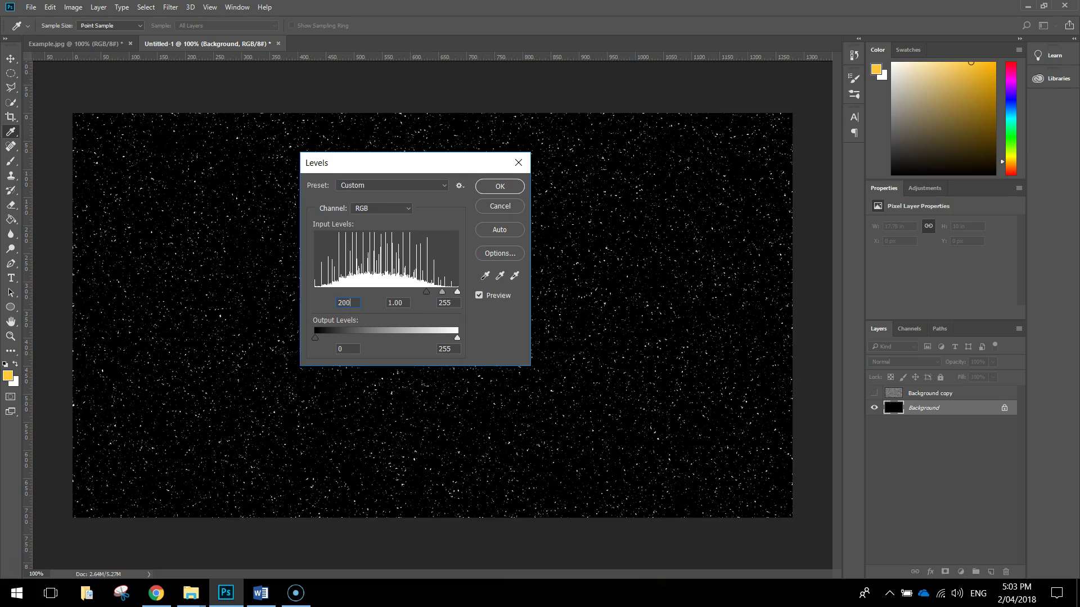
pyautogui.doubleClick(341, 302)
pyautogui.doubleClick(400, 303)
pyautogui.write('0.42')
pyautogui.doubleClick(444, 302)
pyautogui.click(497, 186)
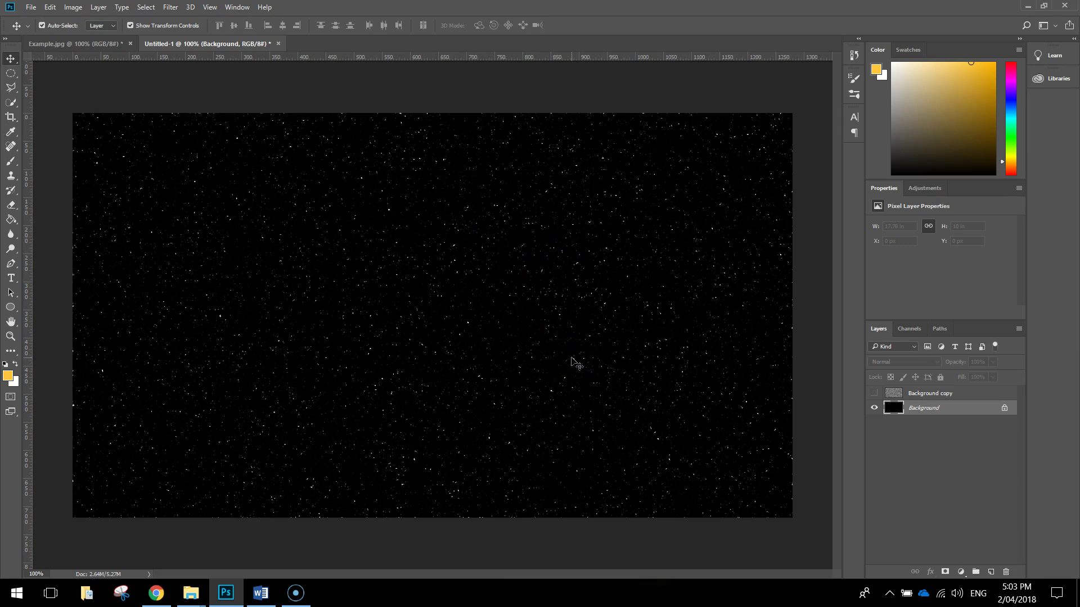
# - Select the Background copy layer and make it visible again
pyautogui.moveTo(571, 360)
pyautogui.mouseDown()
pyautogui.moveTo(569, 345)
pyautogui.moveTo(832, 385)
pyautogui.mouseUp()
pyautogui.click(923, 393)
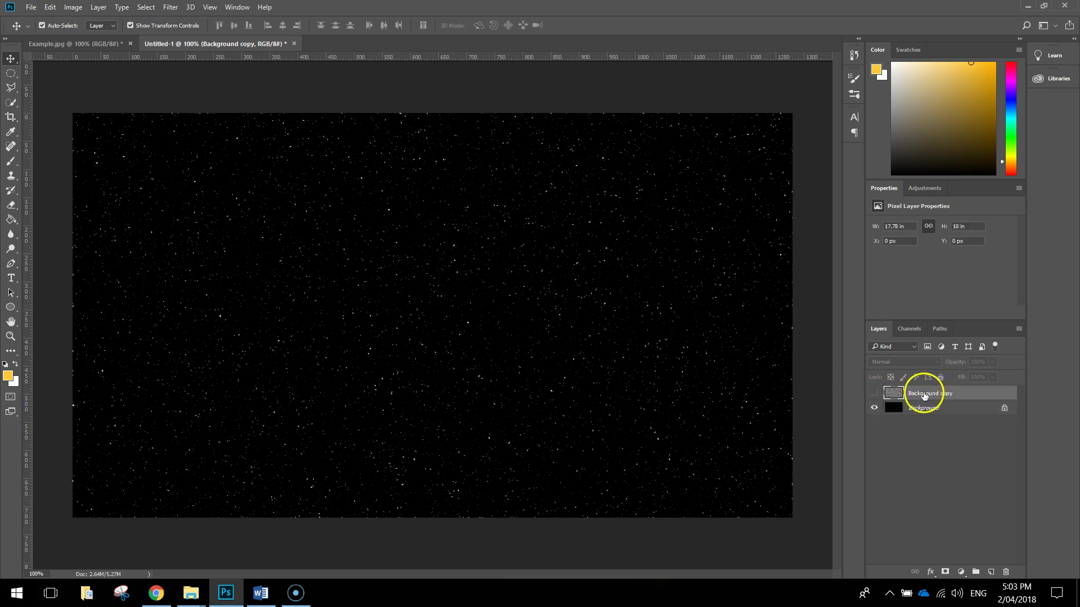
pyautogui.click(874, 393)
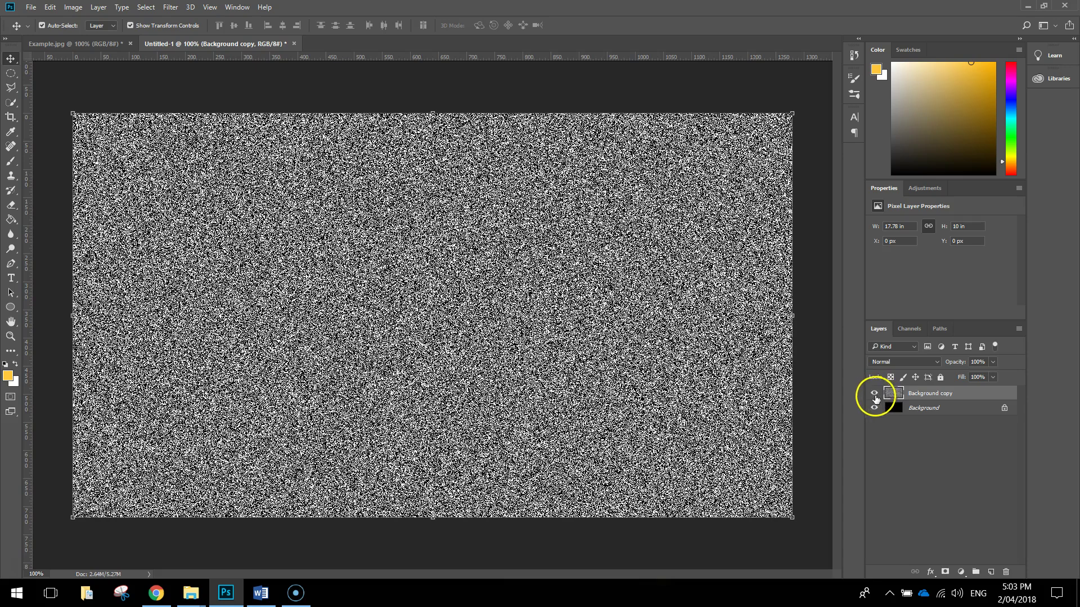
pyautogui.click(874, 394)
pyautogui.click(874, 393)
pyautogui.click(549, 273)
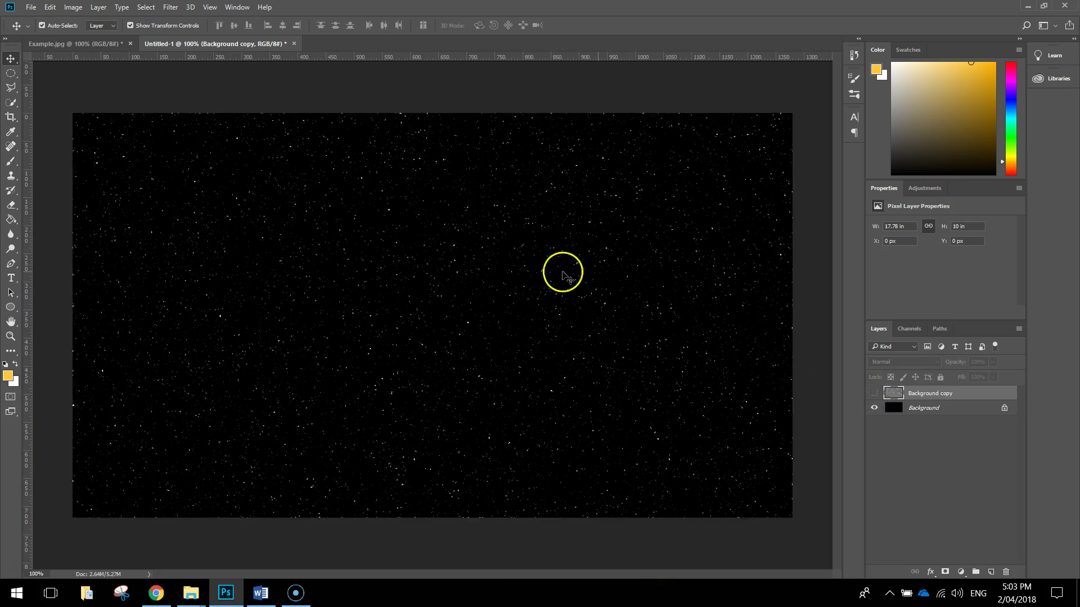
pyautogui.click(874, 393)
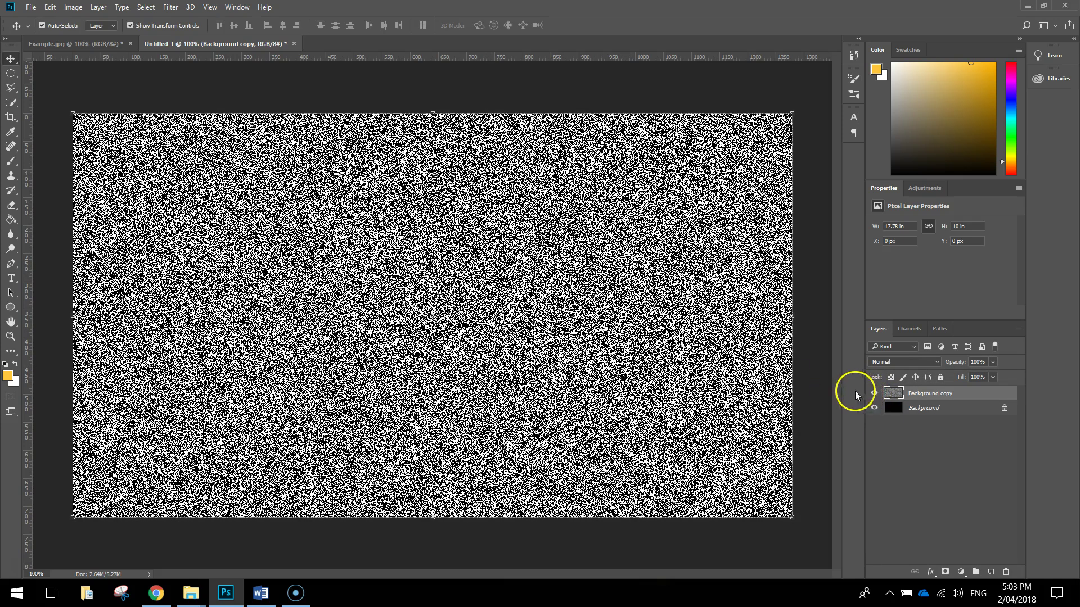
# - Preview a 2-pixel Gaussian Blur radius on the Background copy noise
pyautogui.click(170, 8)
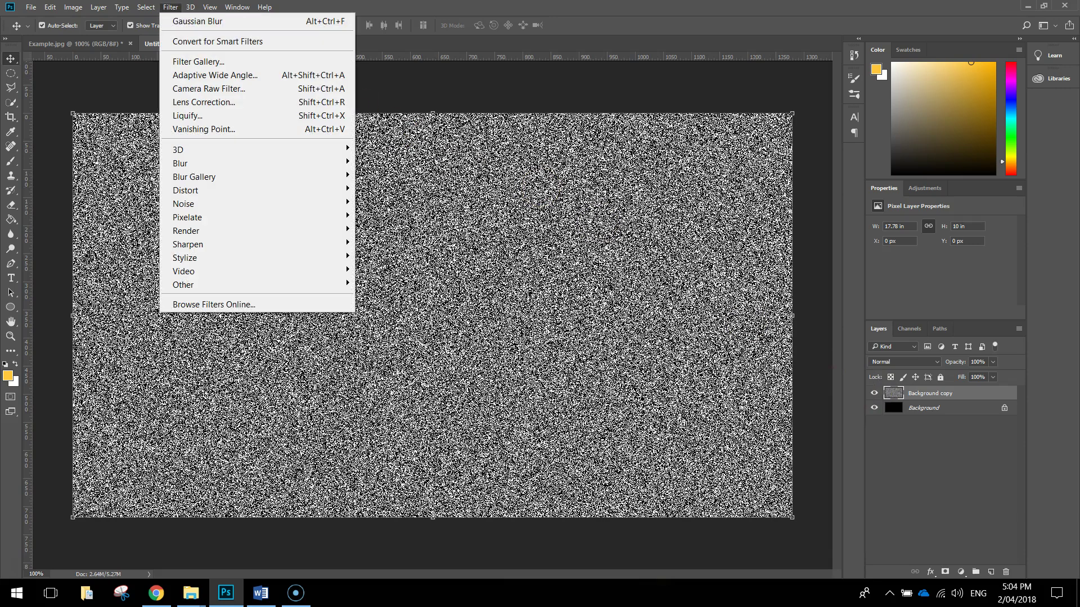
pyautogui.moveTo(179, 163)
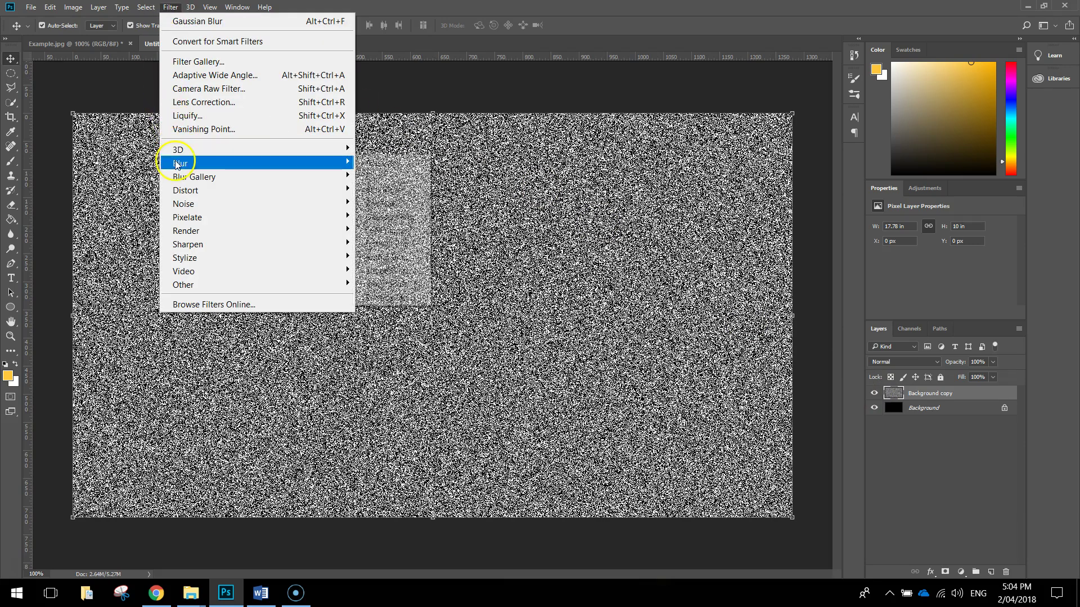
pyautogui.click(393, 217)
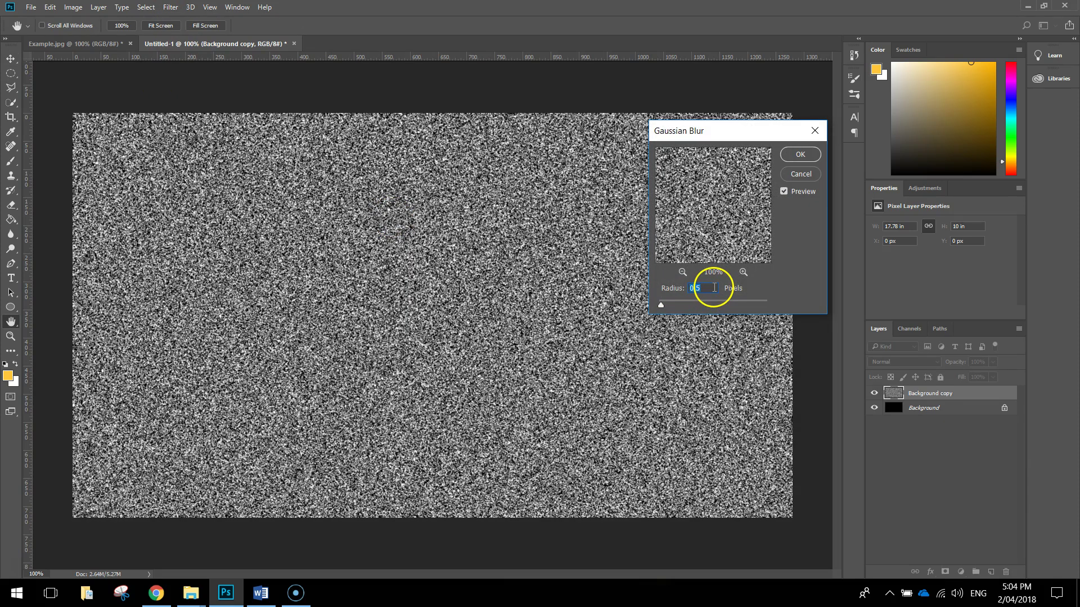
pyautogui.write('2')
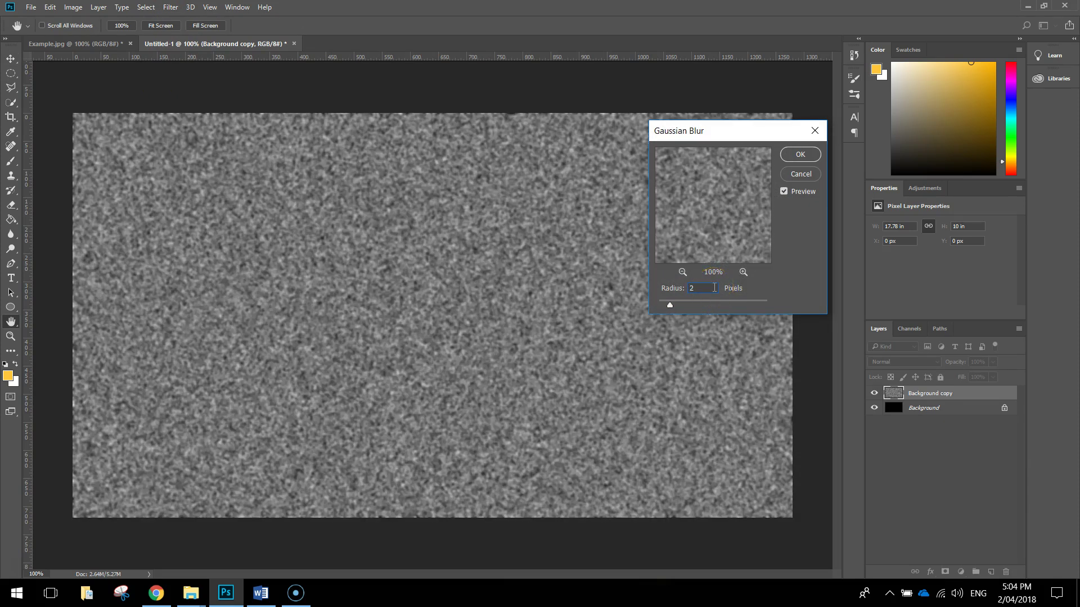
# - Confirm the 2-pixel blur, then apply Levels with black input 170 and white input 172
pyautogui.click(800, 155)
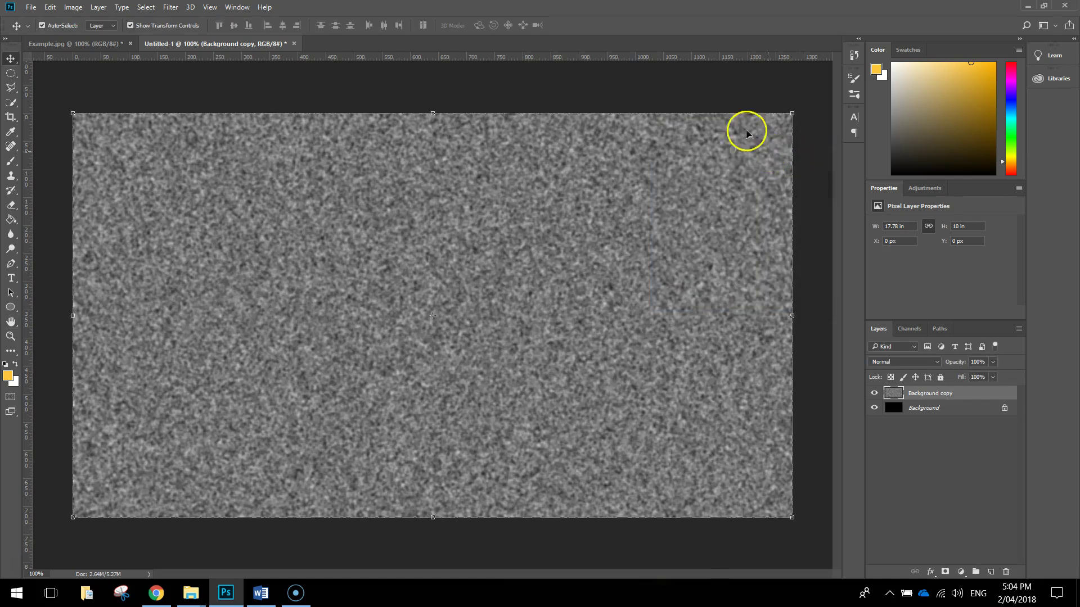
pyautogui.hotkey('ctrl', 'l')
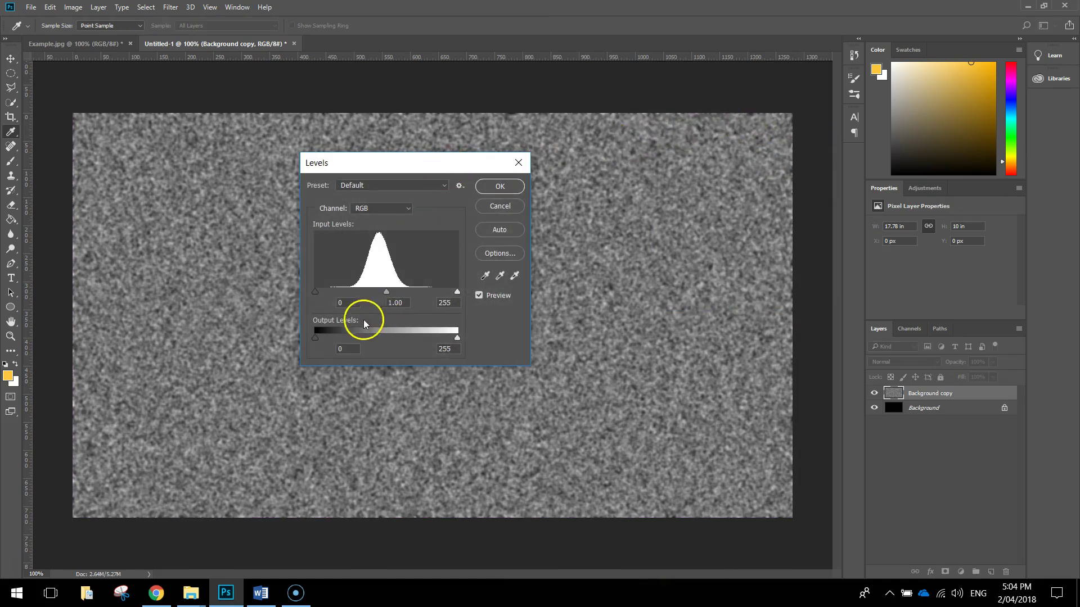
pyautogui.click(343, 304)
pyautogui.write('170')
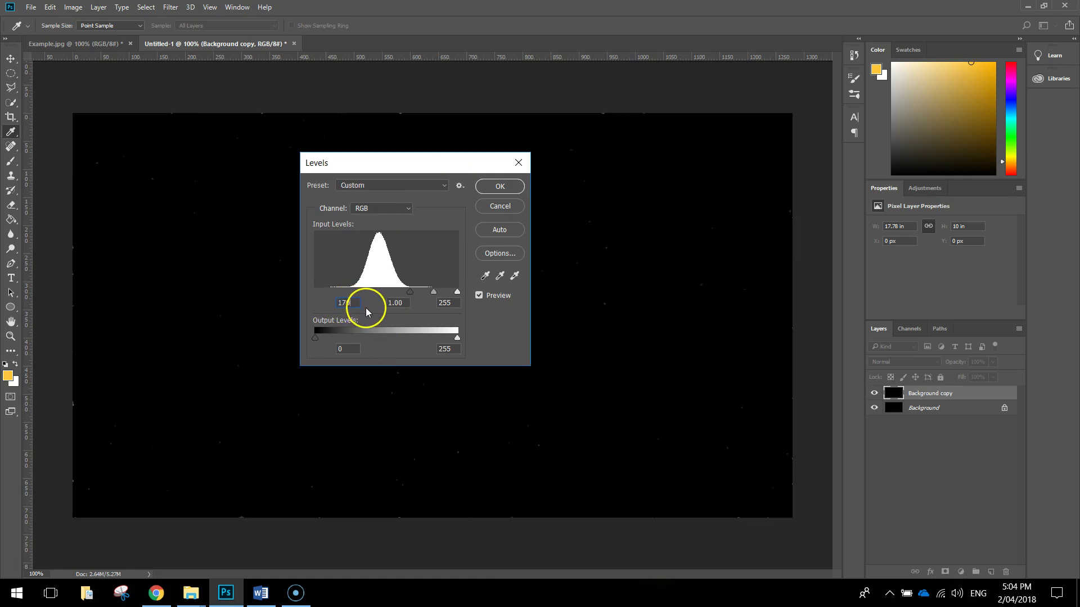
pyautogui.click(399, 303)
pyautogui.click(409, 302)
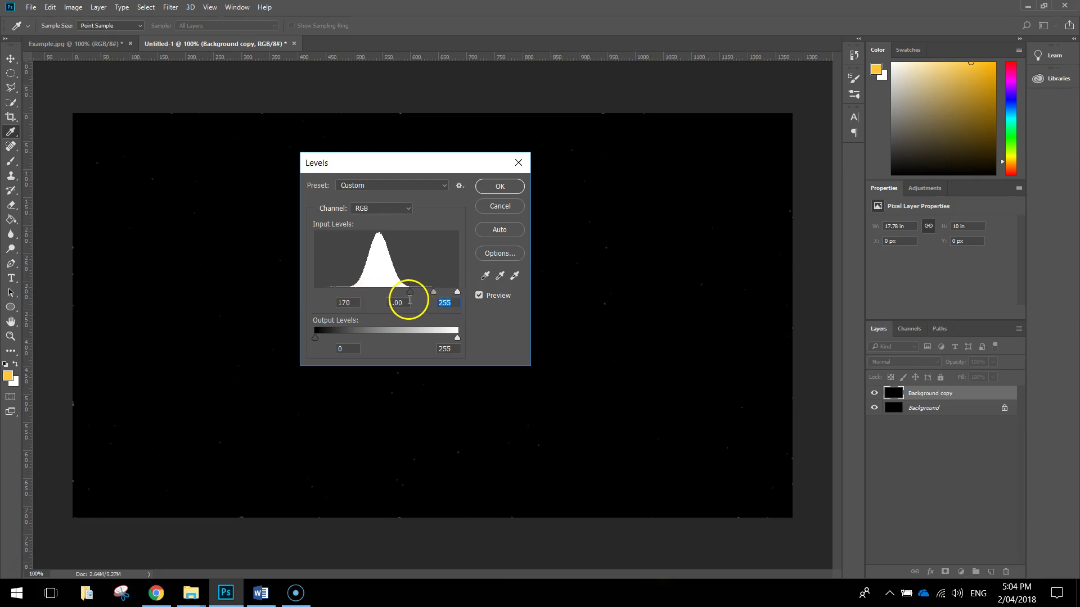
pyautogui.write('2')
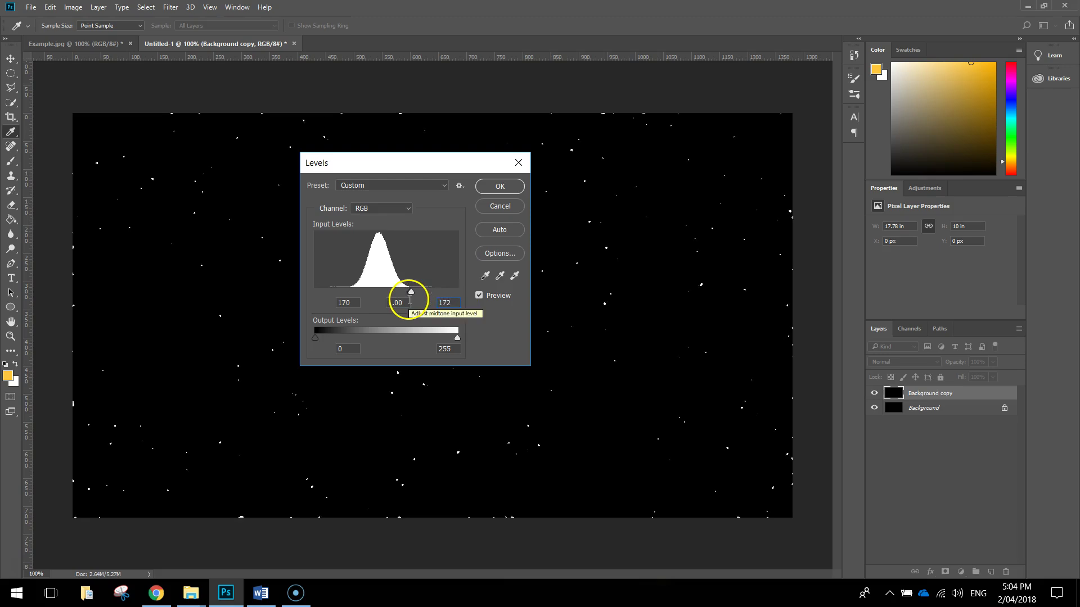
pyautogui.moveTo(401, 162); pyautogui.dragTo(887, 179)
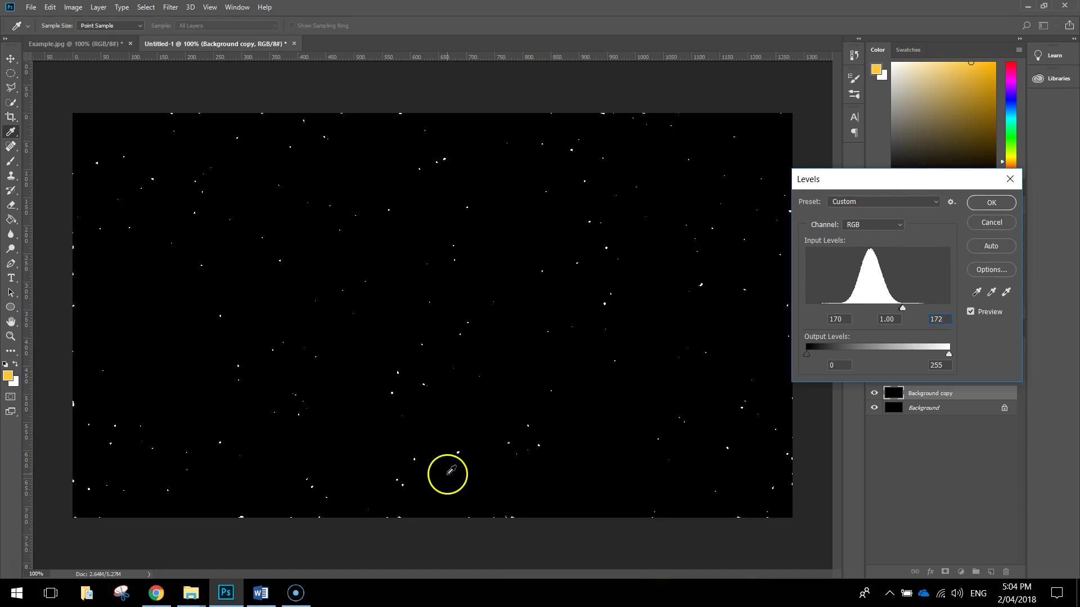
pyautogui.moveTo(825, 179); pyautogui.dragTo(450, 171)
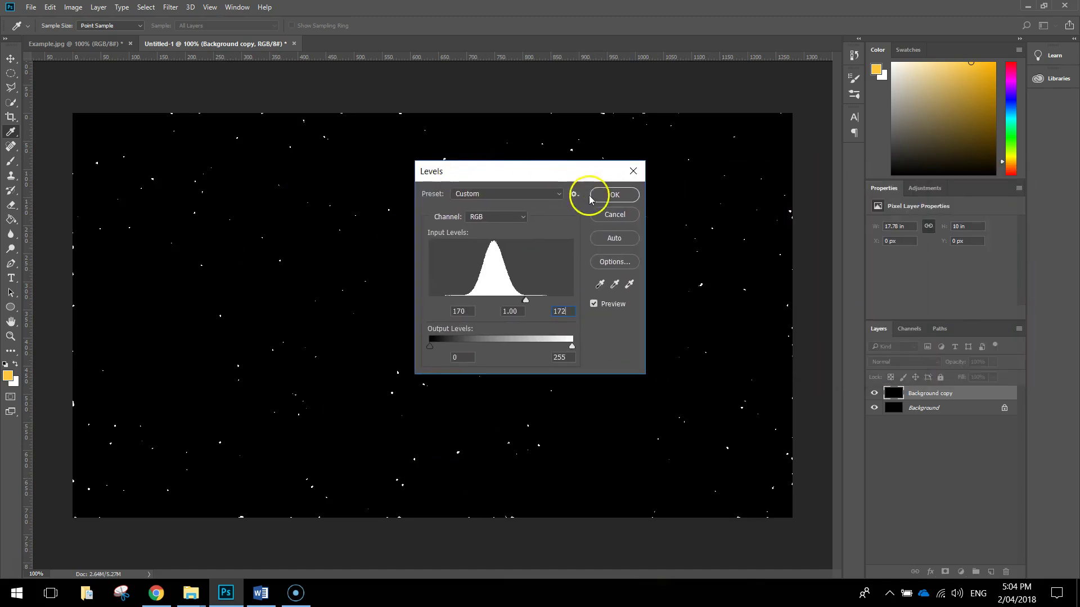
pyautogui.click(613, 194)
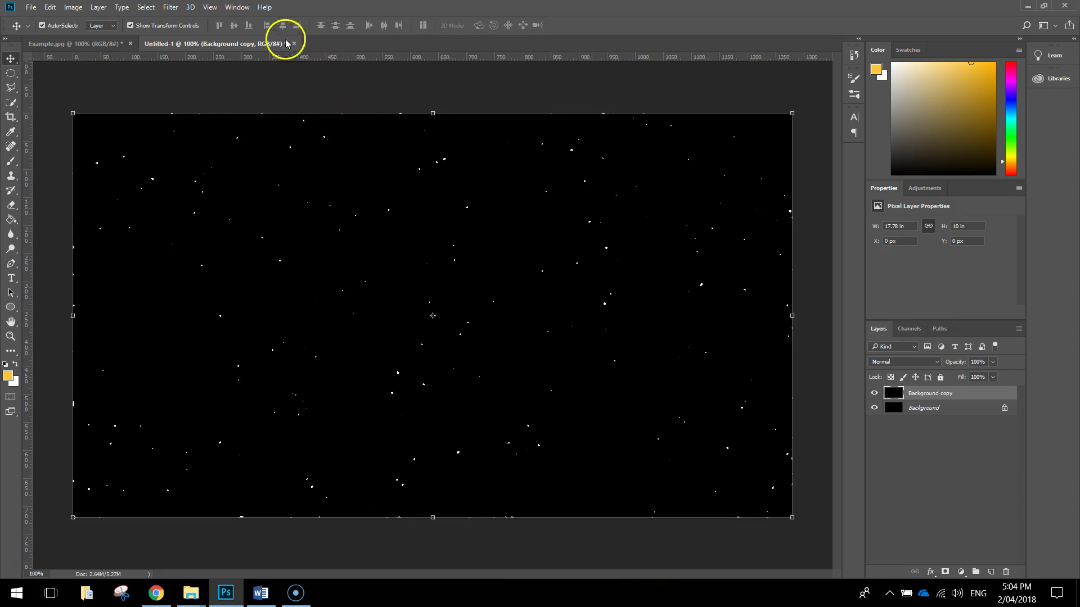
# - Blur the white stars on Background copy with a 1-pixel Gaussian Blur radius
pyautogui.click(171, 8)
pyautogui.moveTo(243, 167)
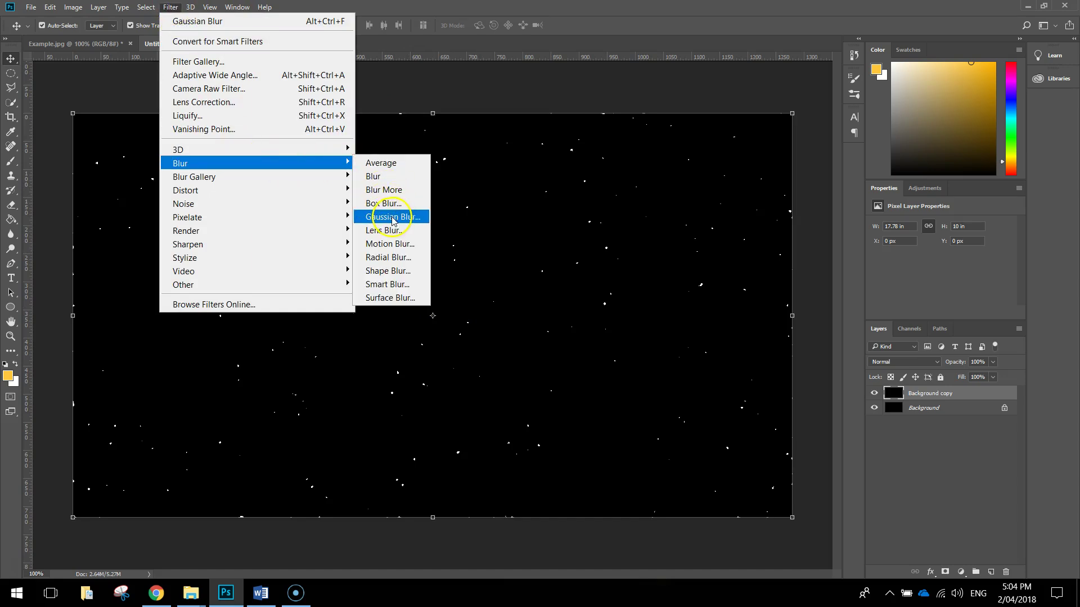
pyautogui.click(391, 218)
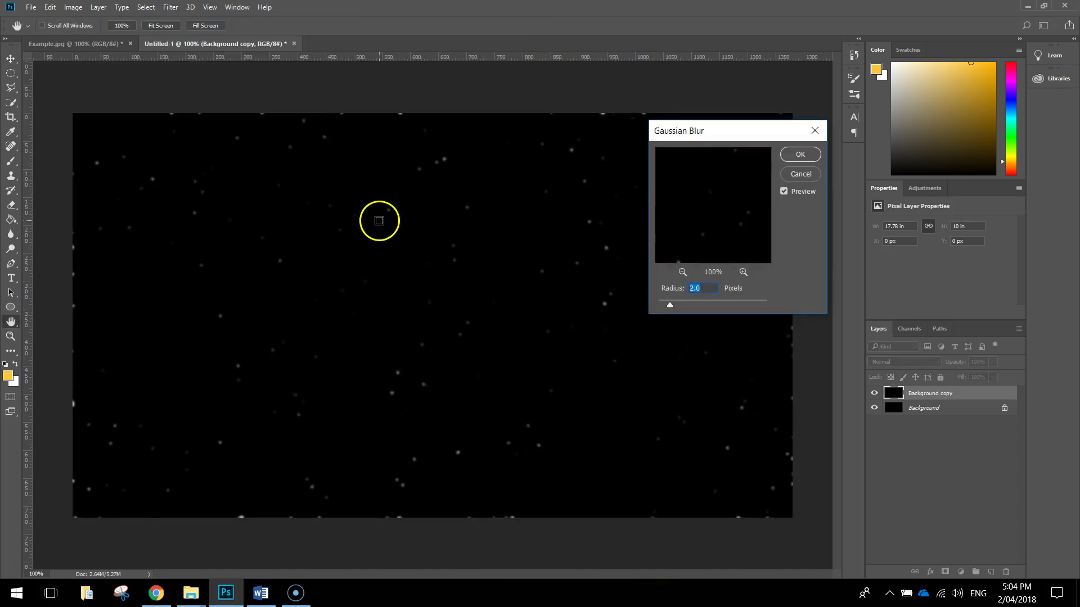
pyautogui.click(796, 155)
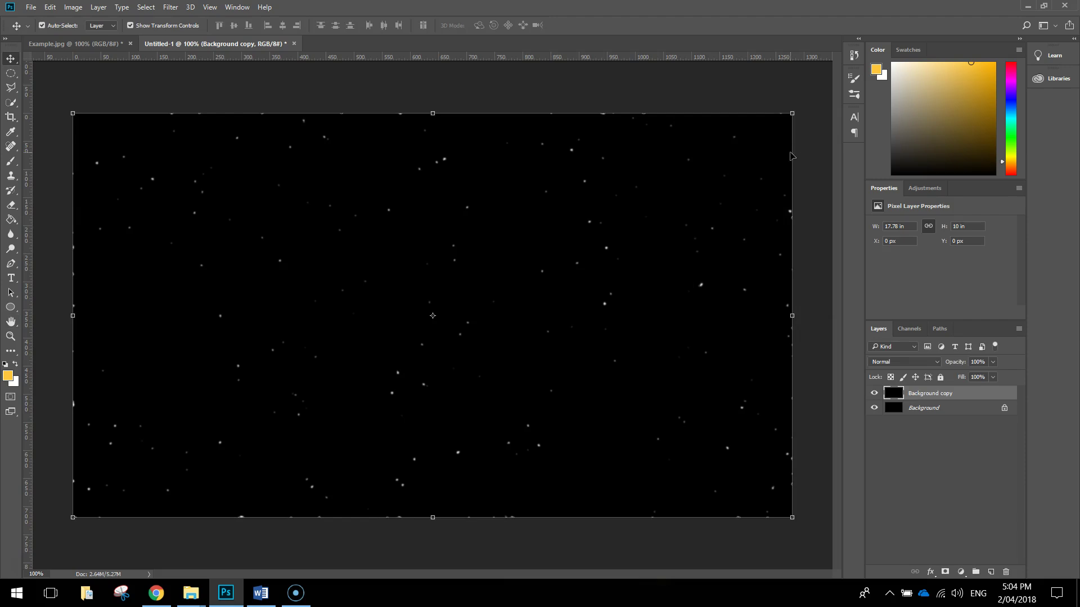
pyautogui.click(782, 157)
# - Give Background copy a white Outer Glow: Normal blend, 75% opacity, 10 px size
pyautogui.doubleClick(978, 396)
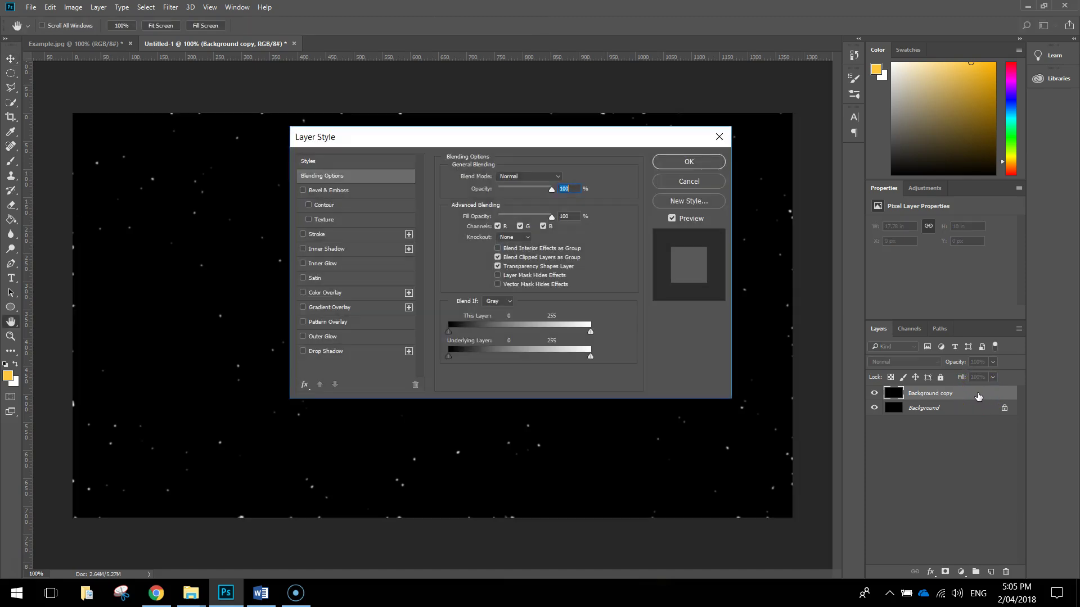
pyautogui.moveTo(503, 140); pyautogui.dragTo(481, 140)
pyautogui.click(480, 140)
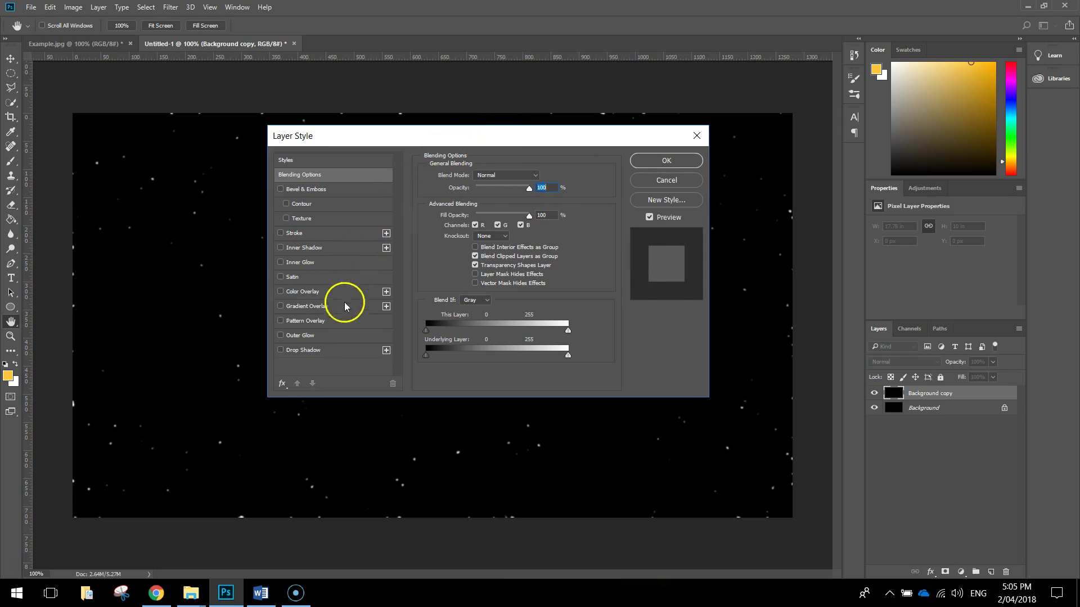
pyautogui.click(299, 335)
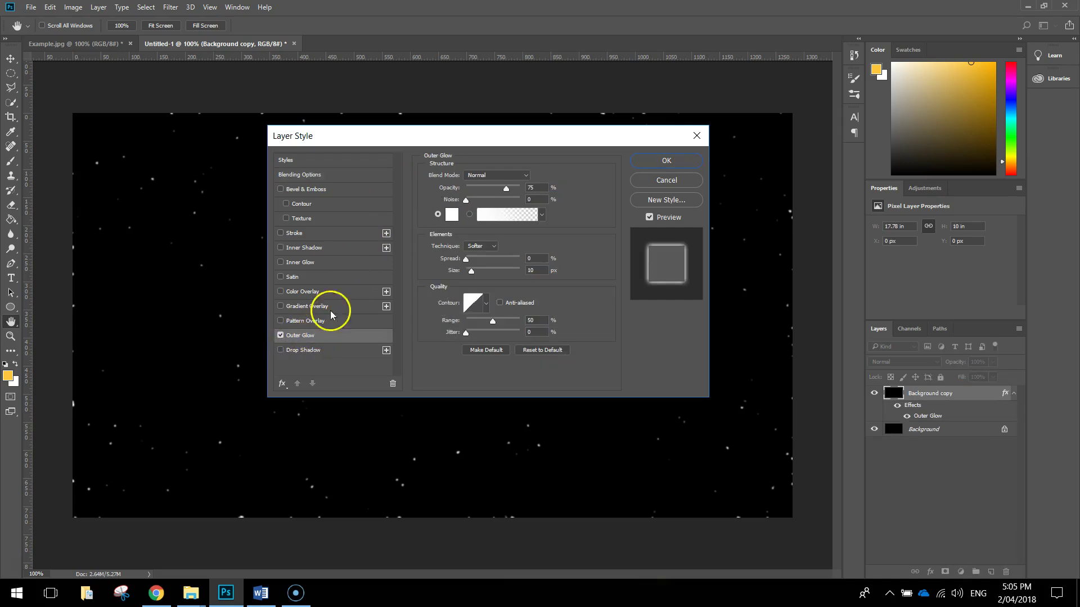
pyautogui.click(528, 177)
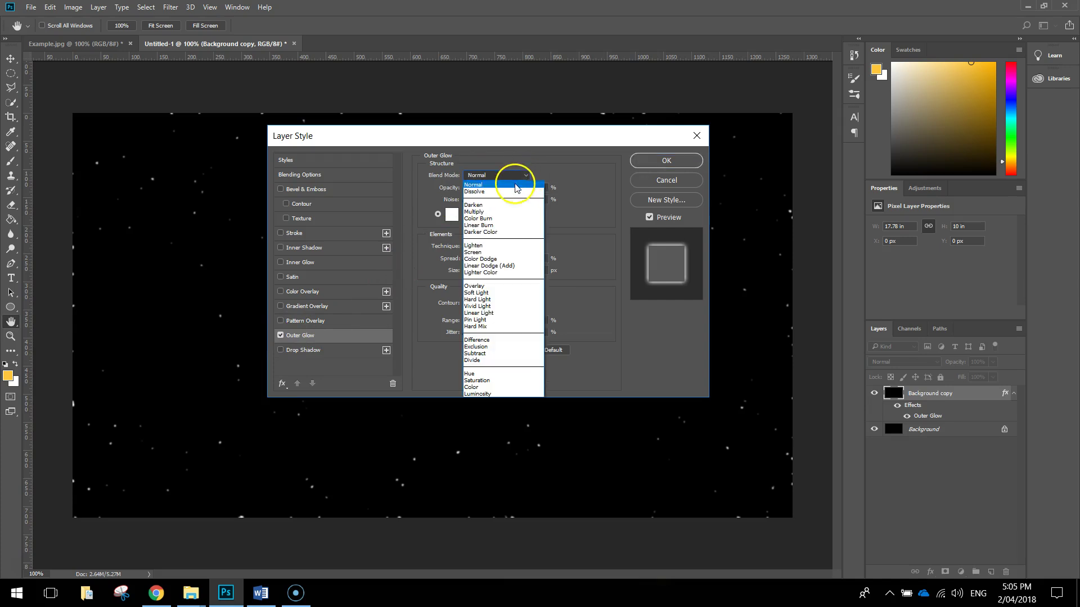
pyautogui.click(513, 185)
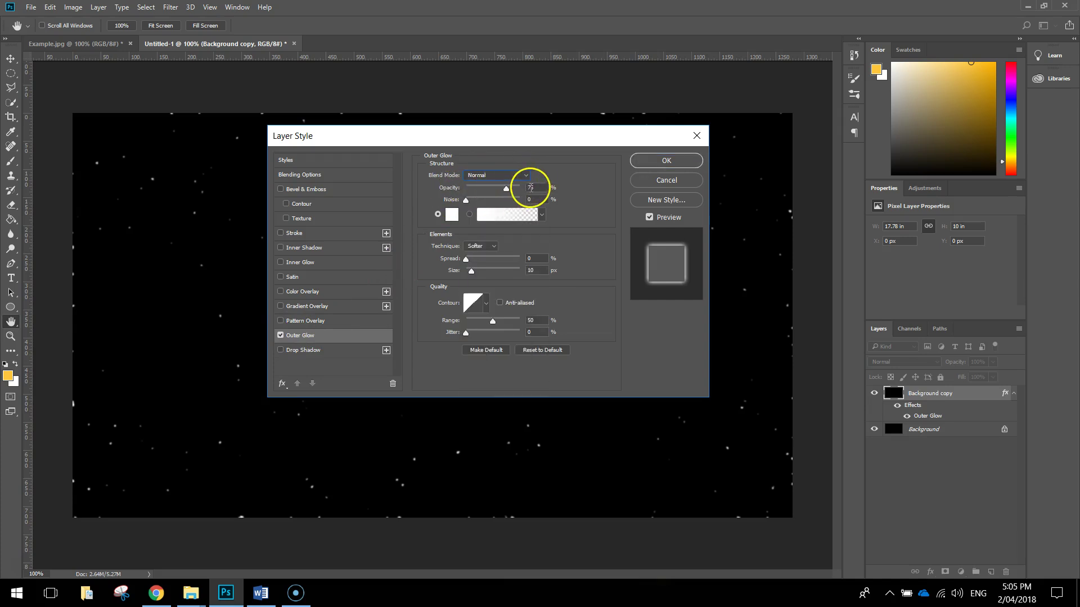
pyautogui.click(450, 214)
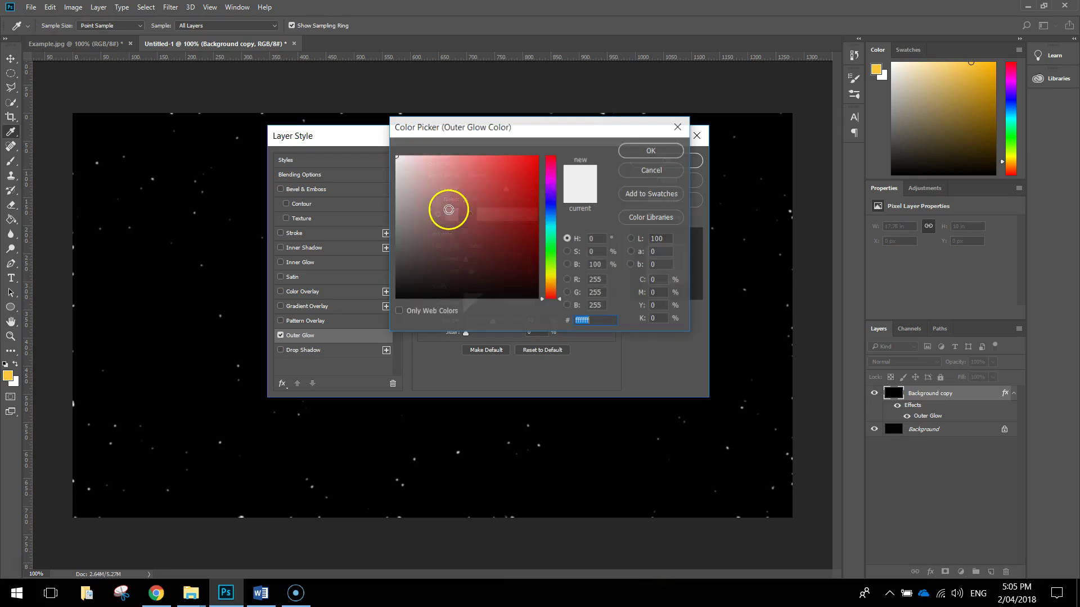
pyautogui.click(647, 150)
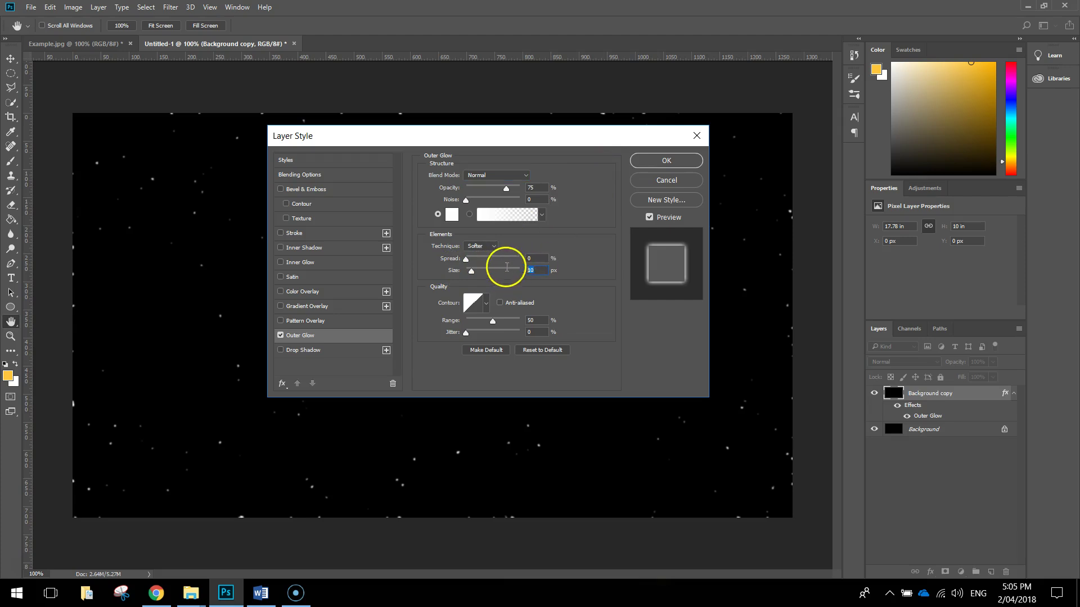
pyautogui.doubleClick(539, 270)
pyautogui.click(655, 160)
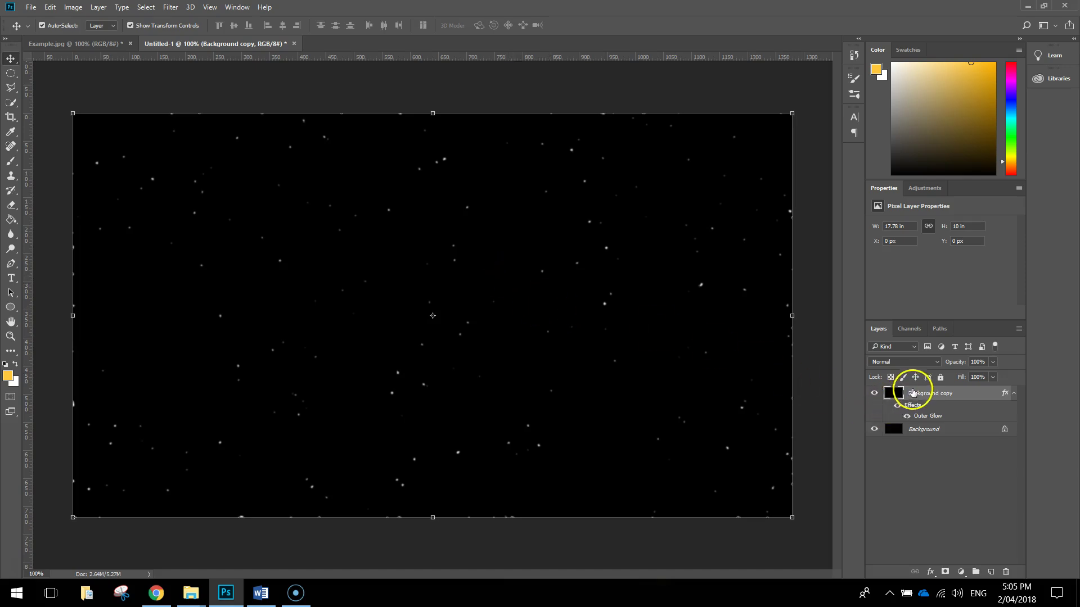
pyautogui.click(937, 362)
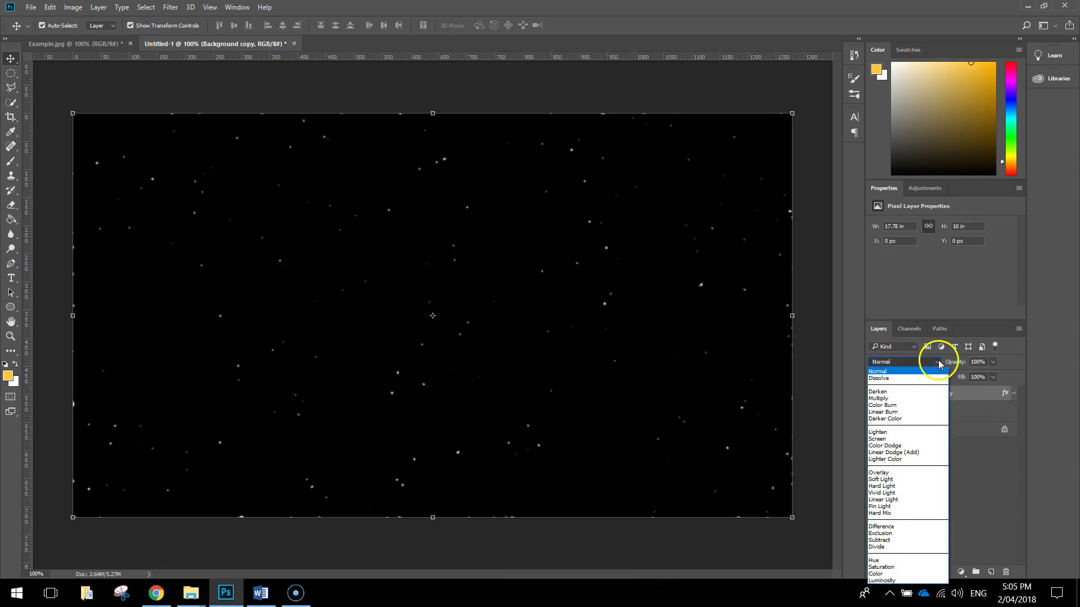
pyautogui.click(915, 433)
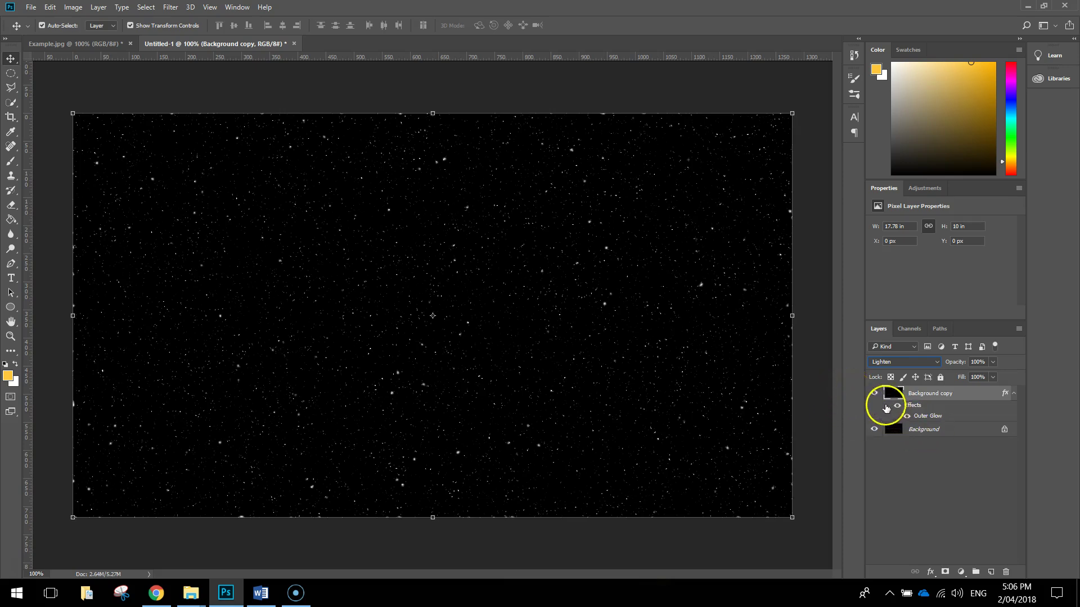
pyautogui.click(875, 395)
pyautogui.click(875, 395)
pyautogui.click(875, 395)
pyautogui.click(874, 395)
pyautogui.click(874, 395)
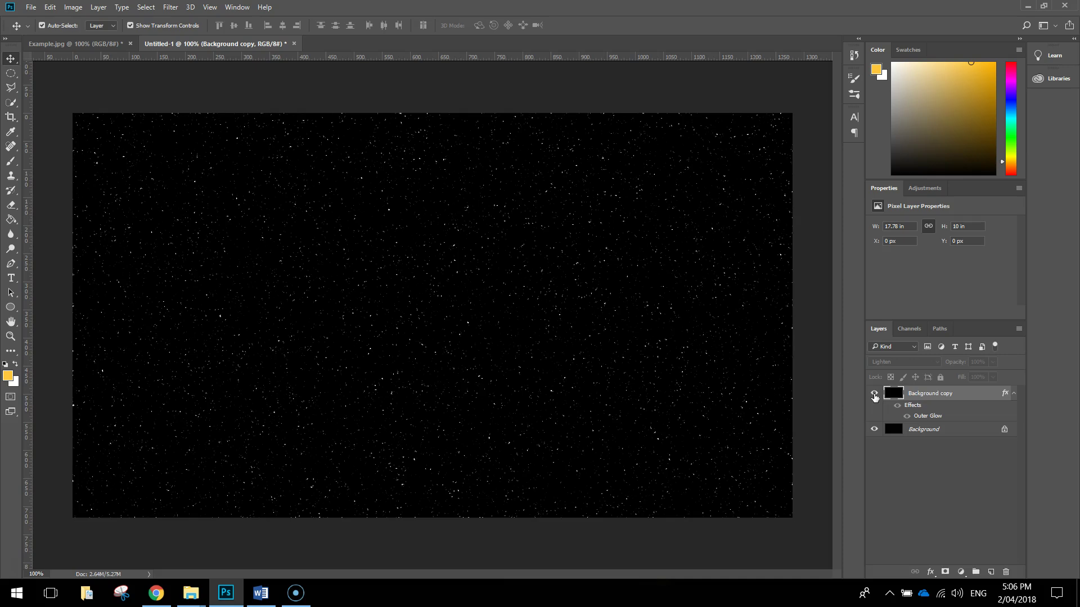
pyautogui.click(875, 395)
pyautogui.click(875, 394)
pyautogui.click(874, 395)
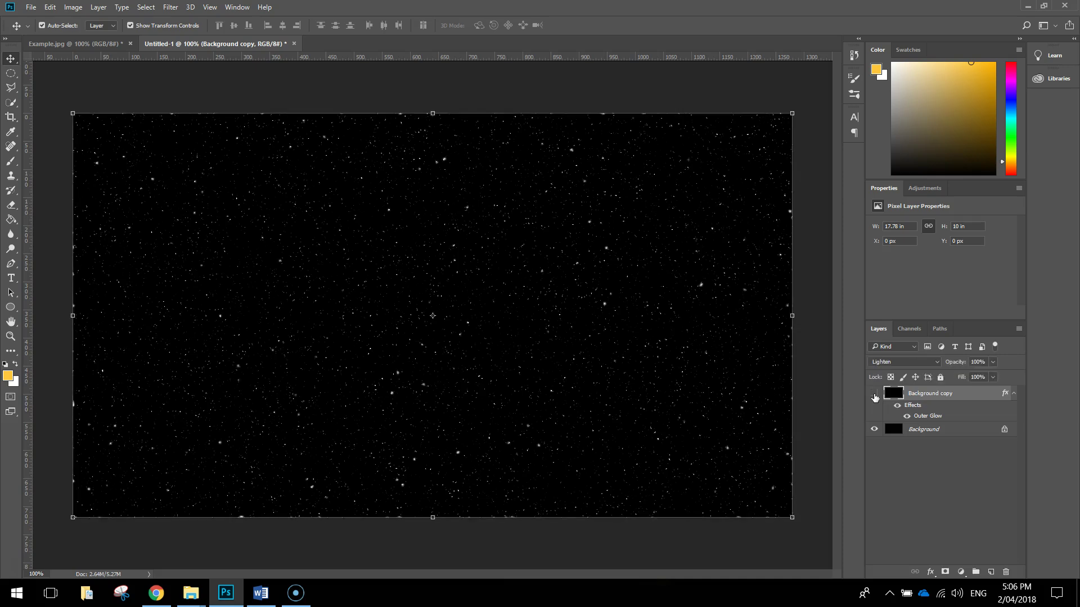
pyautogui.click(875, 395)
pyautogui.click(875, 395)
# - Select Background copy and Background together and merge them into one layer
pyautogui.moveTo(940, 406)
pyautogui.mouseDown()
pyautogui.moveTo(931, 391)
pyautogui.moveTo(945, 386)
pyautogui.moveTo(937, 406)
pyautogui.mouseUp()
pyautogui.click(955, 430)
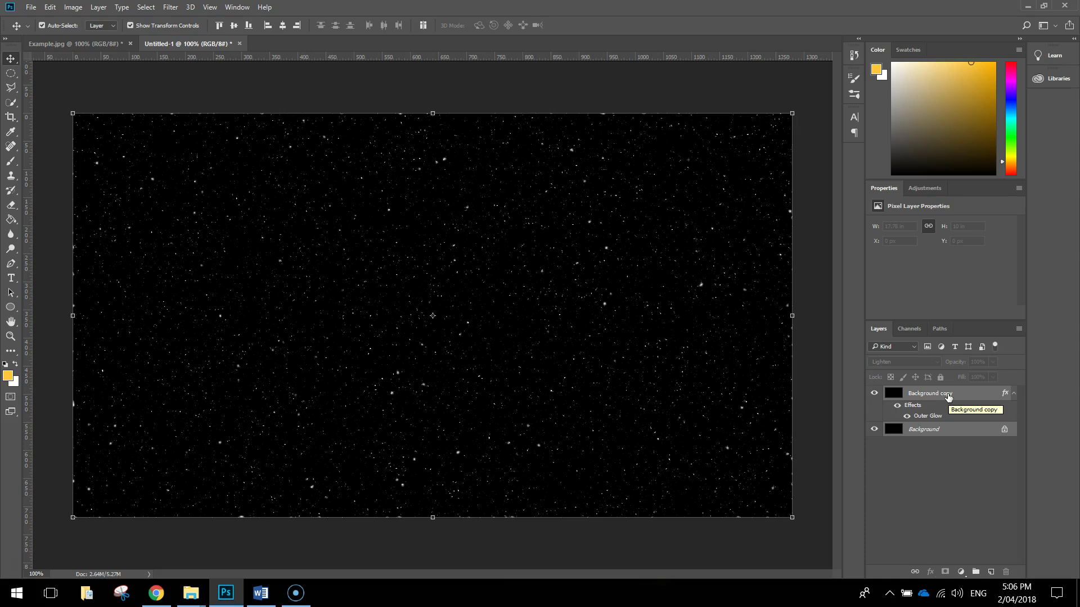
pyautogui.rightClick(947, 395)
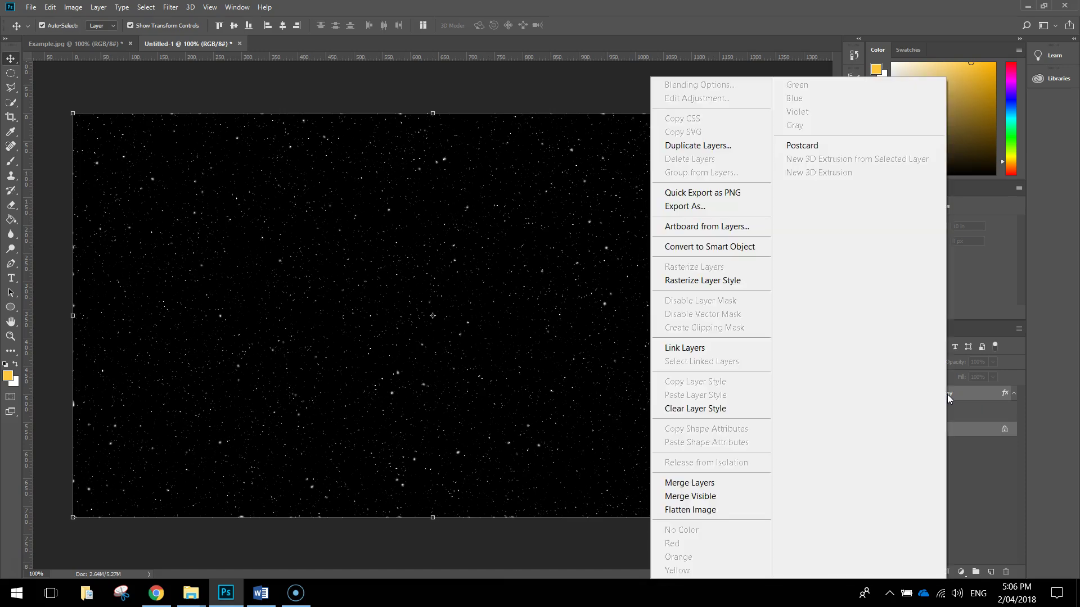
pyautogui.click(798, 453)
pyautogui.click(723, 483)
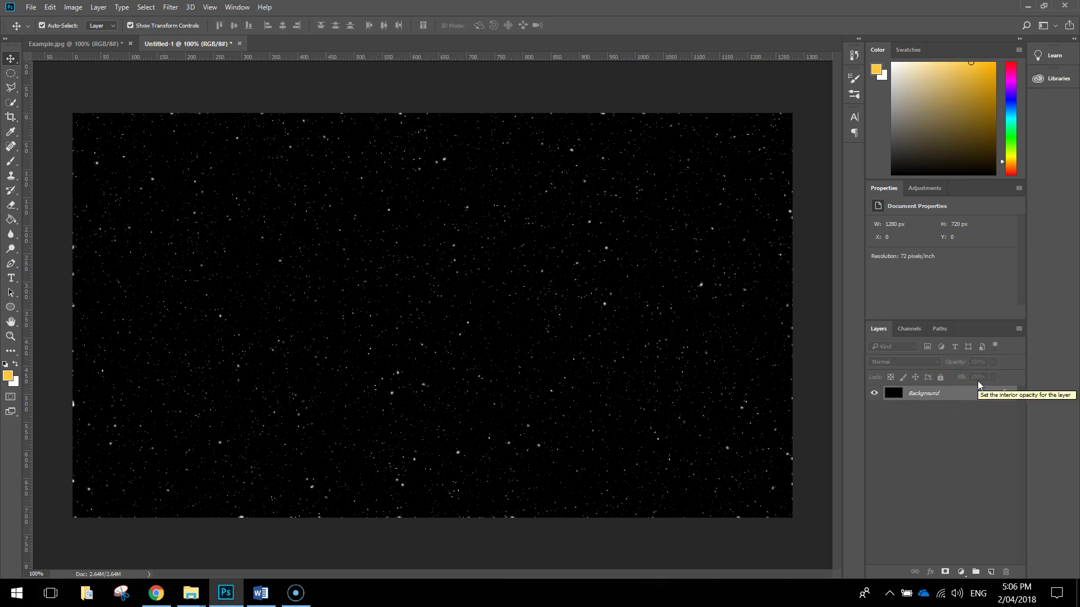
# - Add a new Layer 1 and set the foreground colour to near-black
pyautogui.click(991, 572)
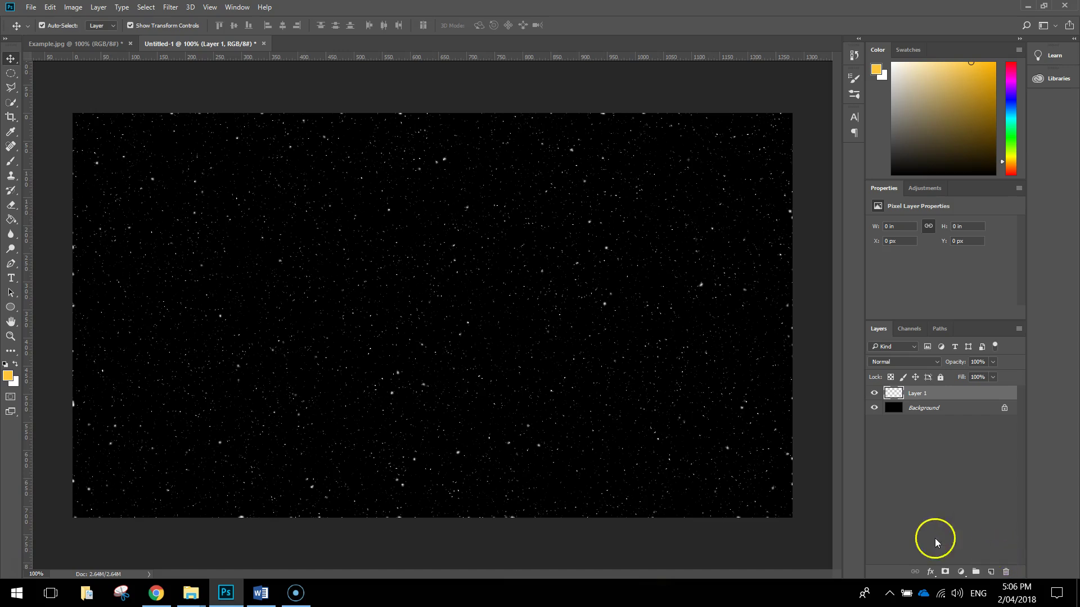
pyautogui.click(9, 375)
pyautogui.click(409, 286)
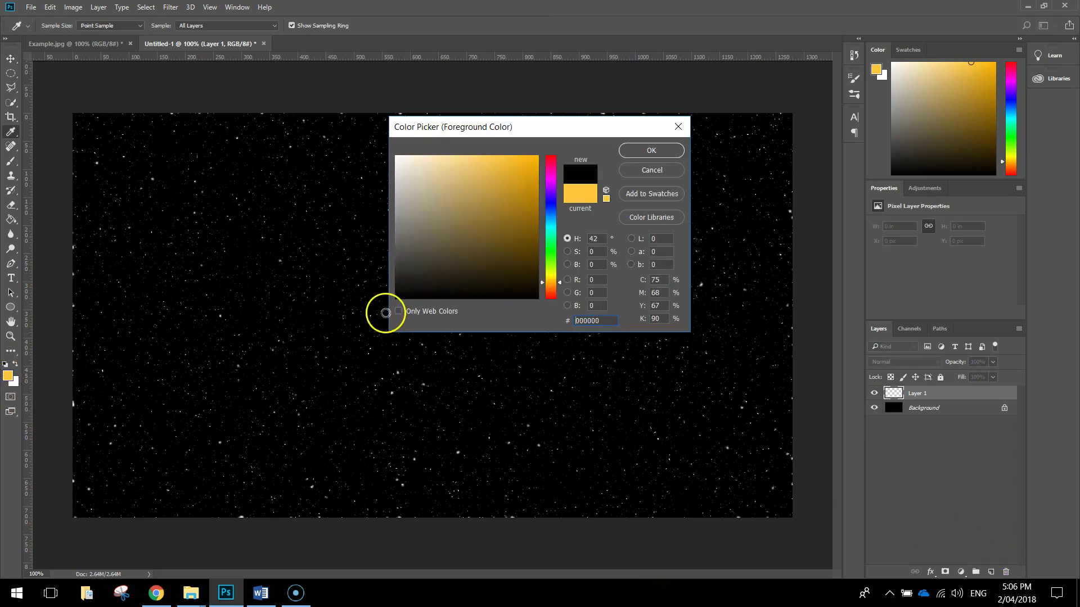
pyautogui.click(651, 150)
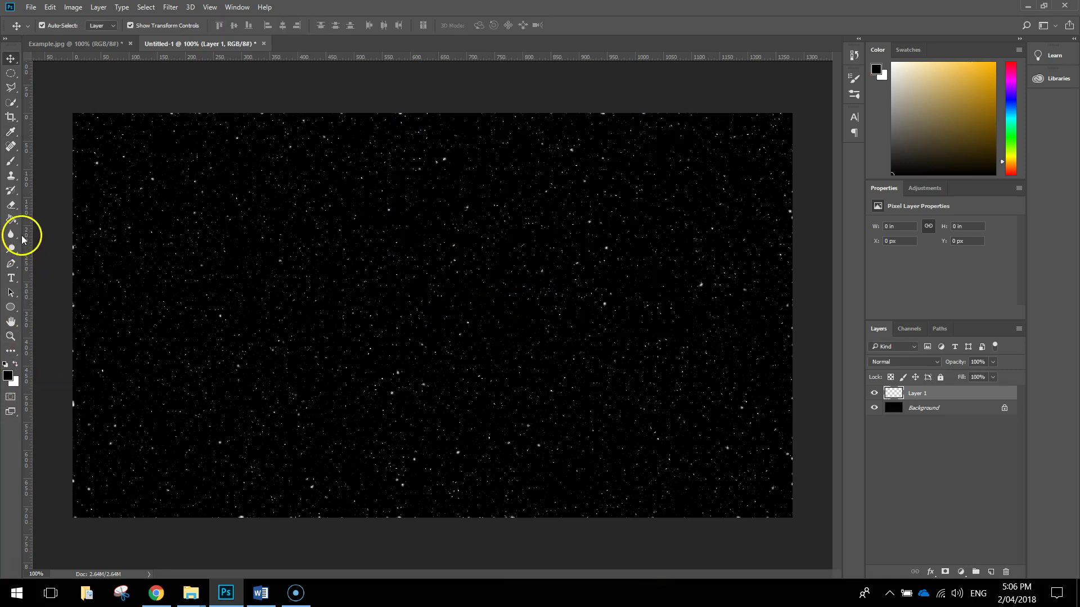
# - Fill Layer 1 with solid black using the Paint Bucket Tool
pyautogui.click(10, 220)
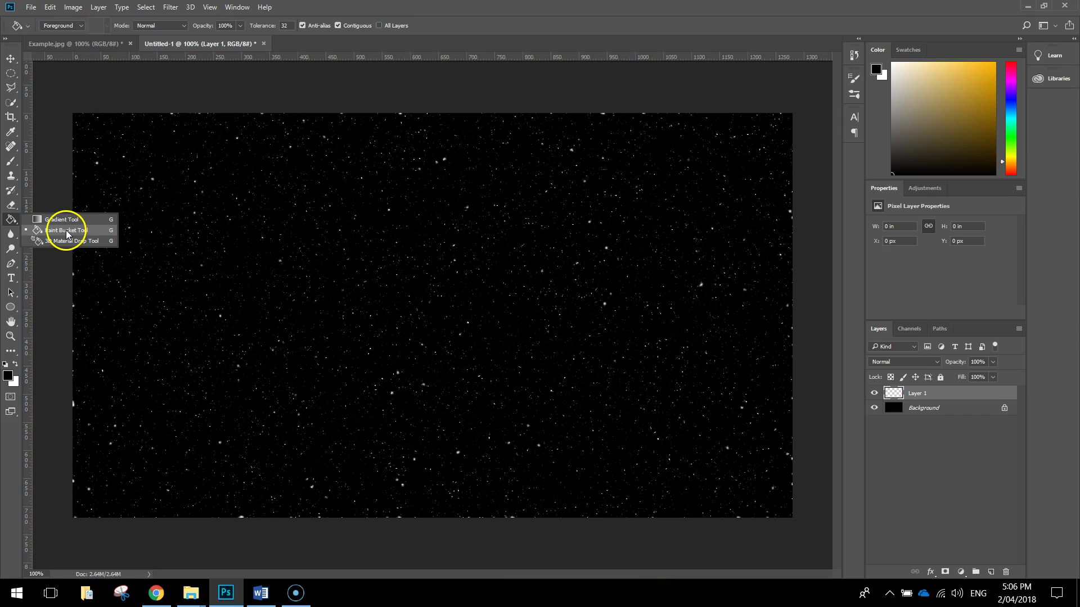
pyautogui.click(54, 219)
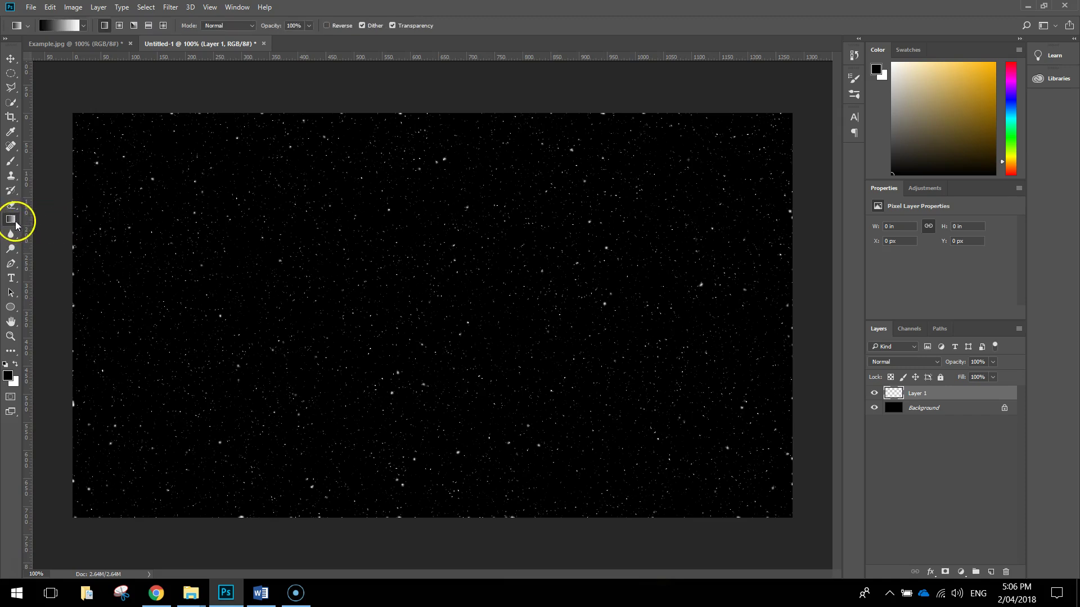
pyautogui.click(14, 224)
pyautogui.moveTo(51, 231); pyautogui.dragTo(59, 236)
pyautogui.click(59, 234)
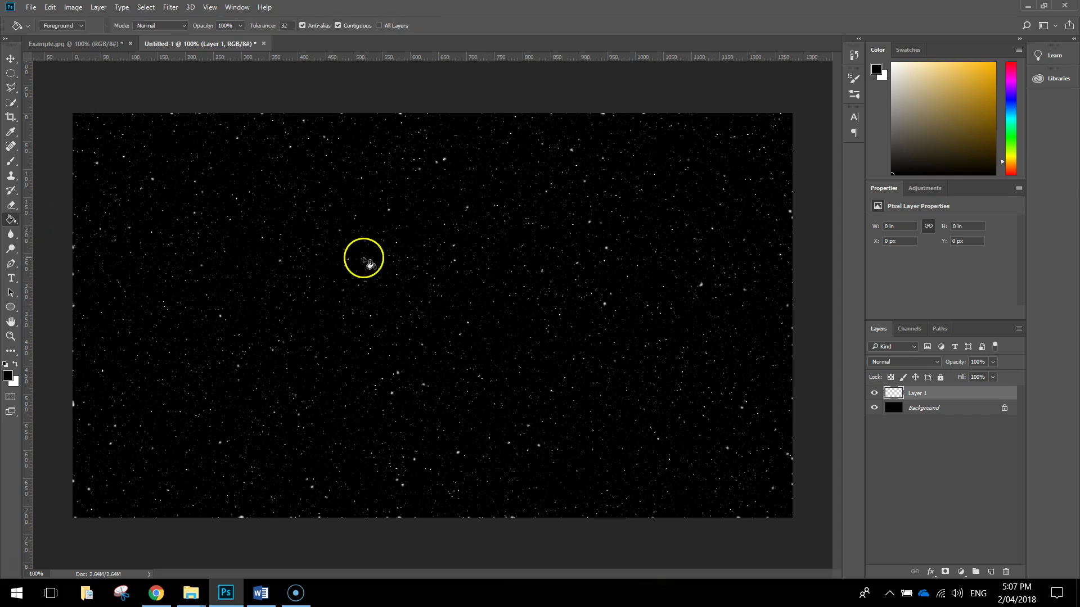
pyautogui.click(392, 262)
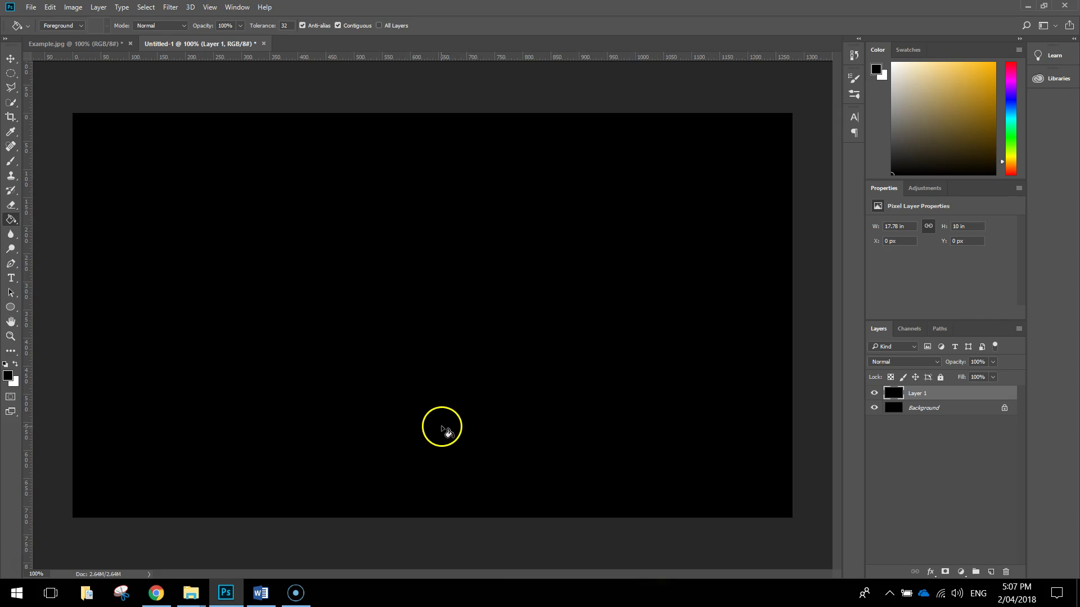
# - Apply Filter > Render > Clouds to fill Layer 1 with a grey cloud texture
pyautogui.click(170, 7)
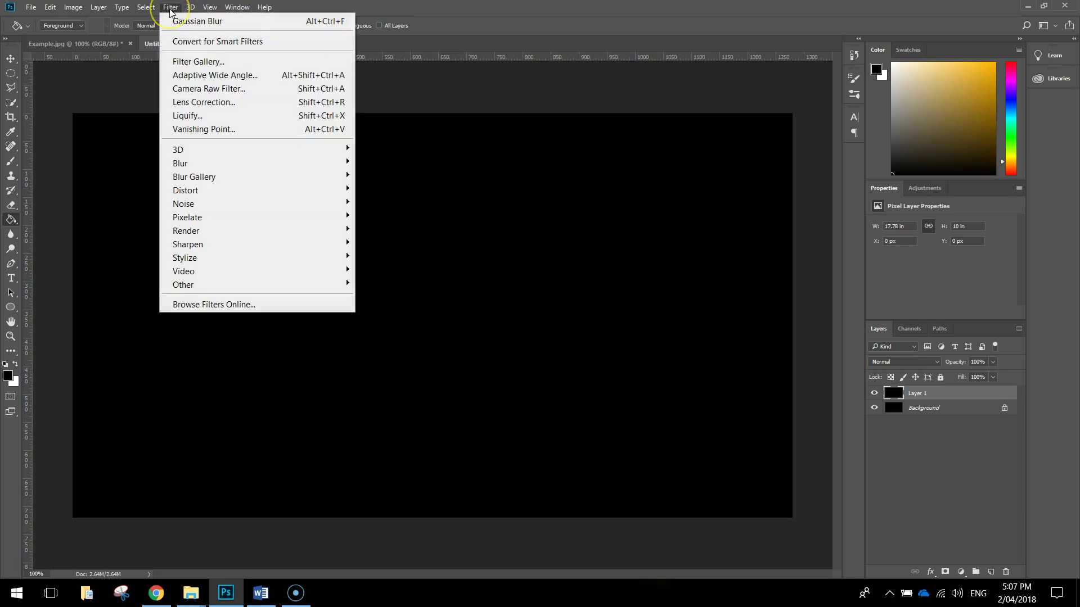
pyautogui.moveTo(212, 232)
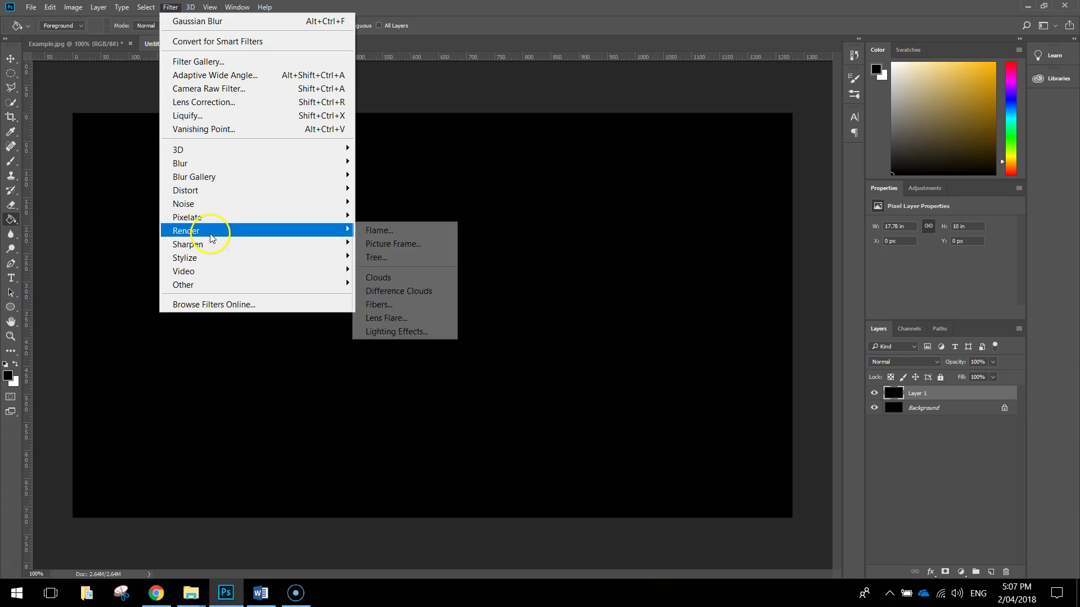
pyautogui.click(407, 278)
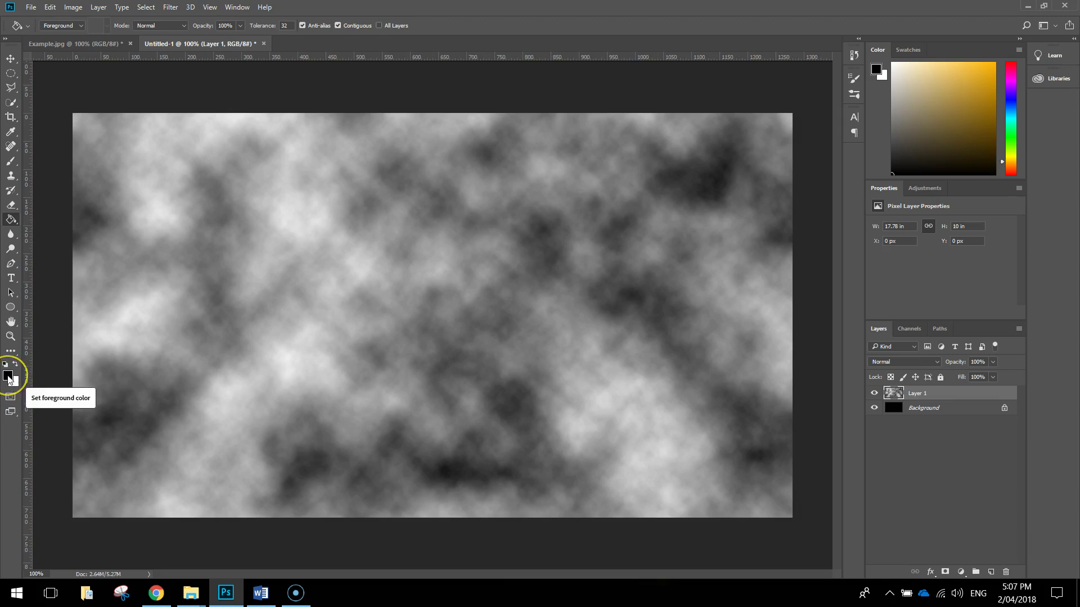
# - Set Layer 1's blend mode to Color Dodge in the Layers panel
pyautogui.click(16, 384)
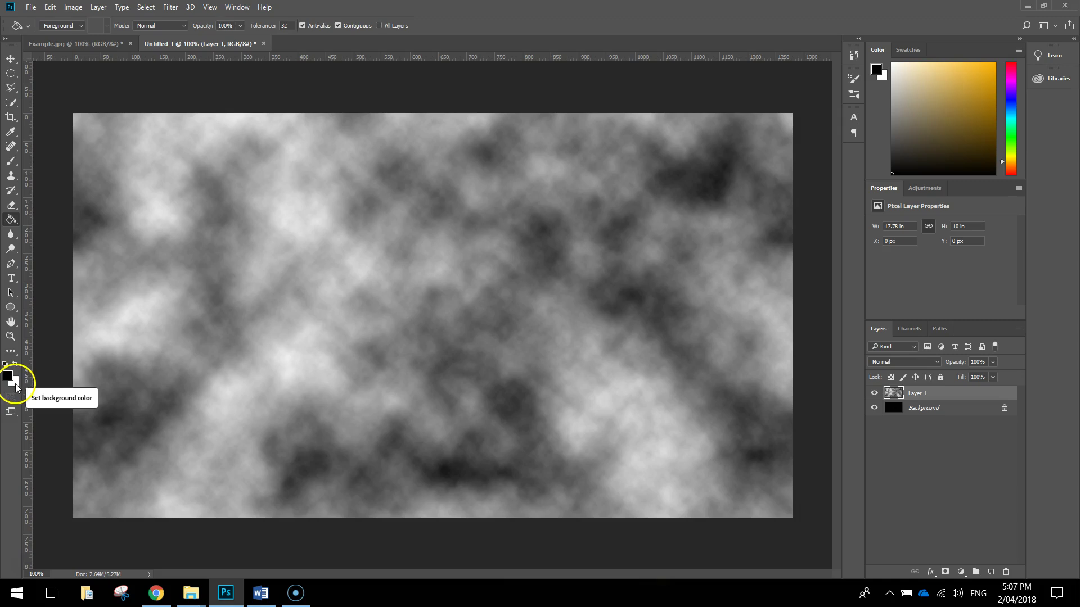
pyautogui.click(125, 416)
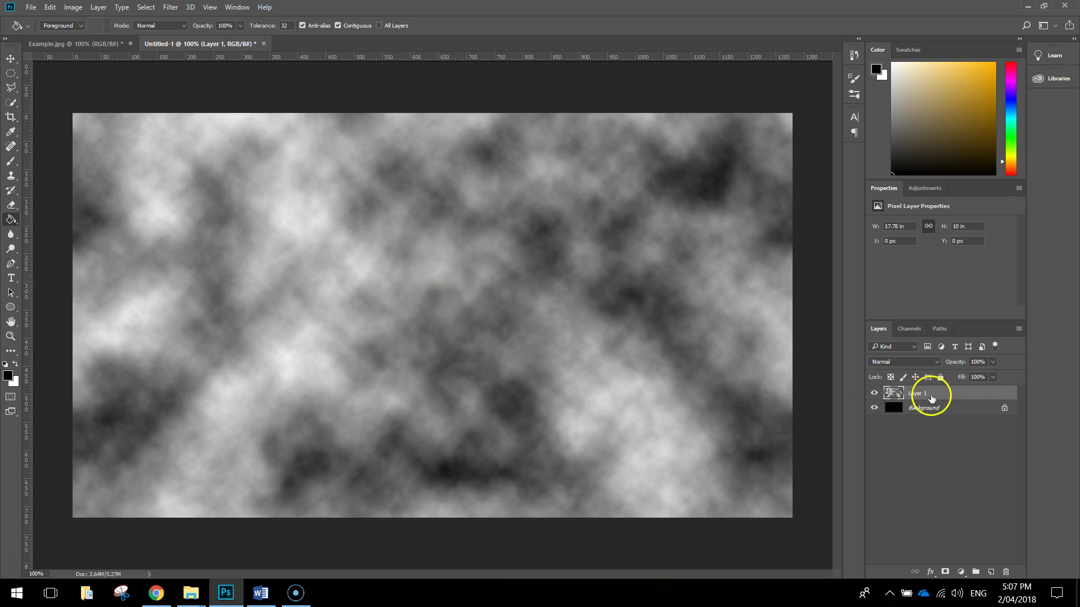
pyautogui.click(937, 362)
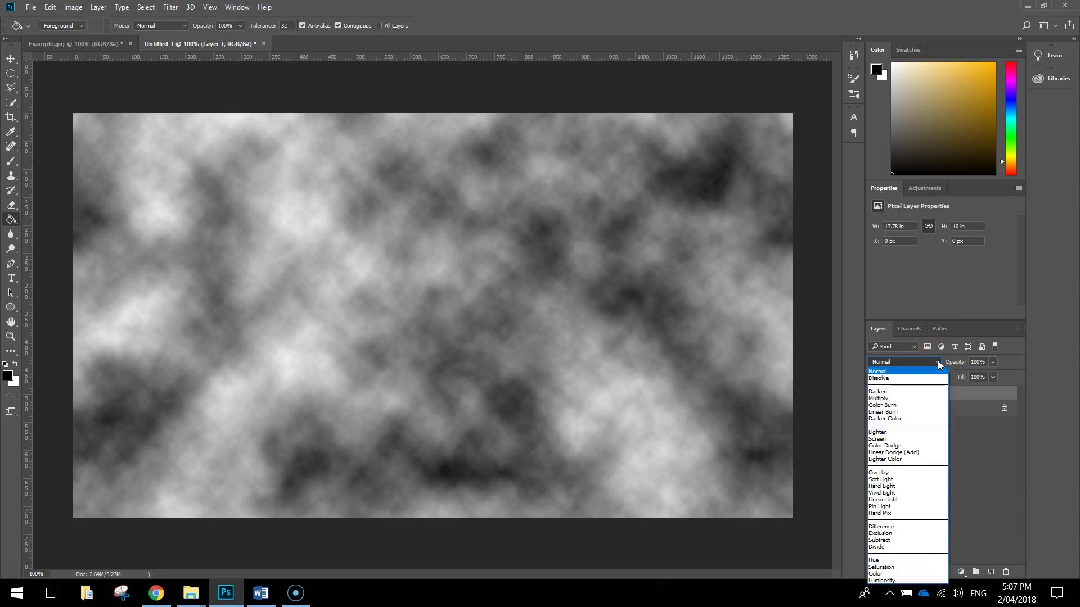
pyautogui.click(920, 446)
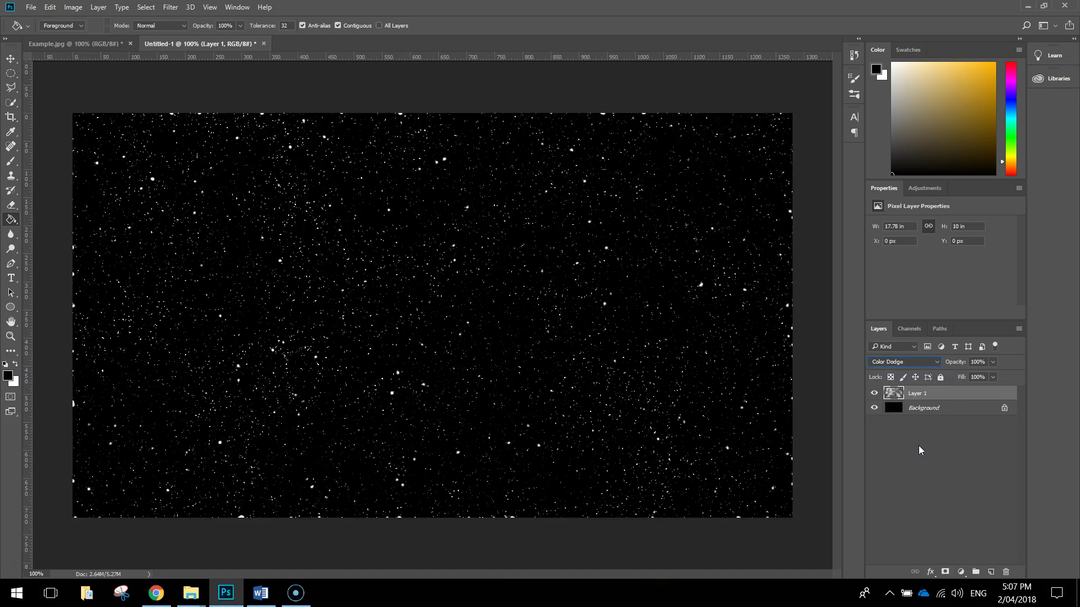
# - Select the Background layer and add a new empty Layer 2 above it
pyautogui.click(933, 411)
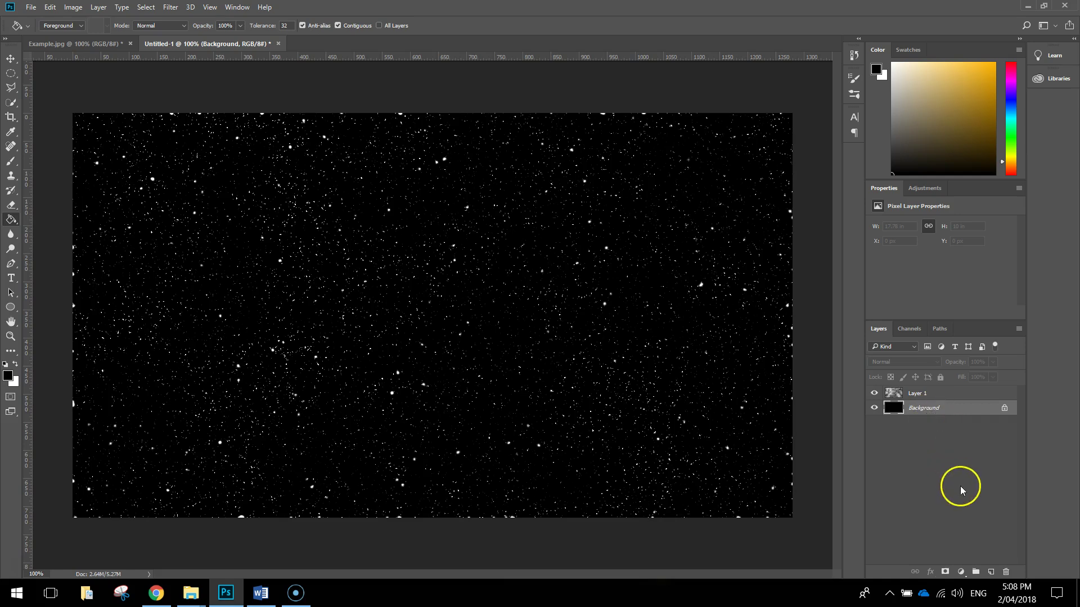
pyautogui.click(991, 572)
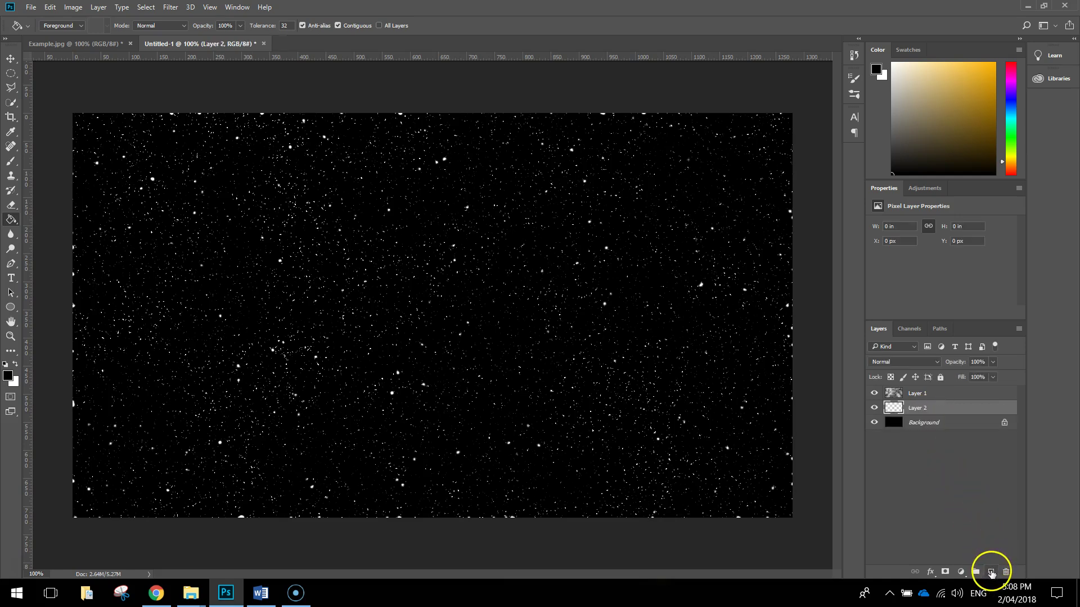
# - Set the foreground colour to a vivid pure blue
pyautogui.click(7, 377)
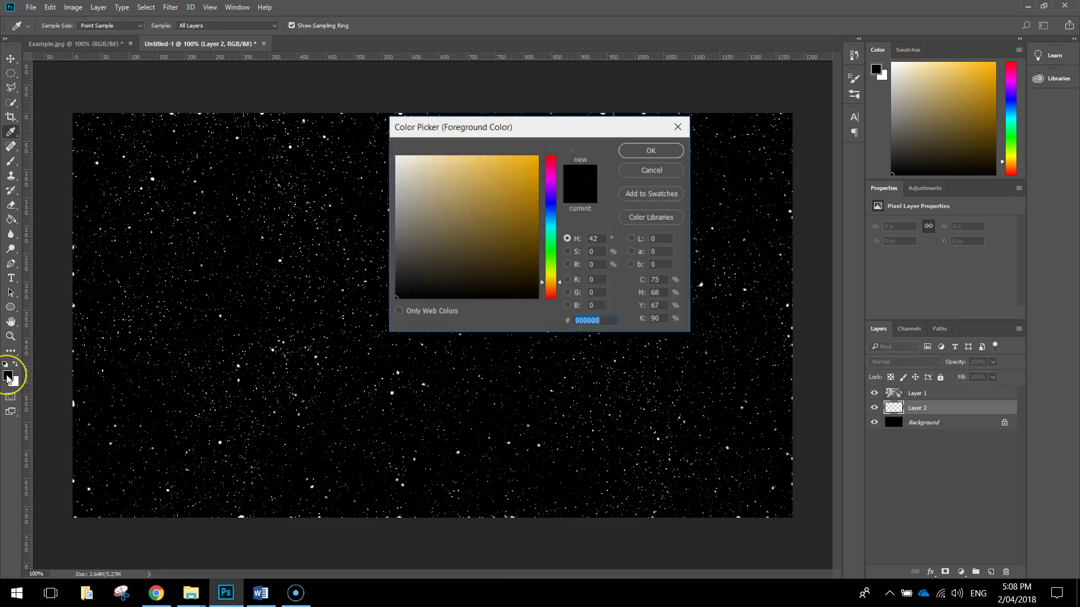
pyautogui.click(551, 204)
pyautogui.click(536, 156)
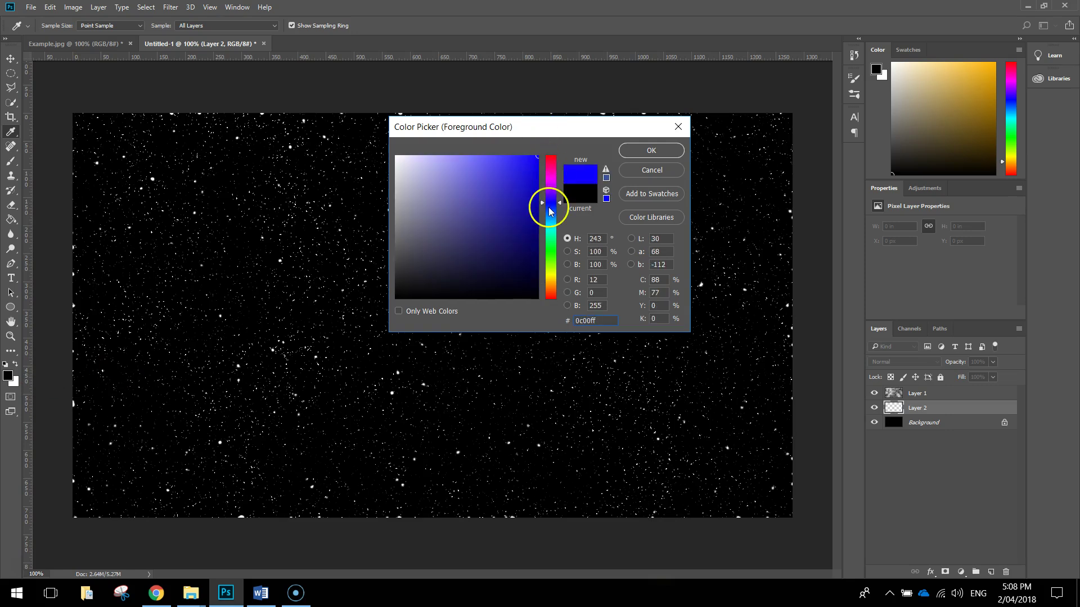
pyautogui.click(651, 151)
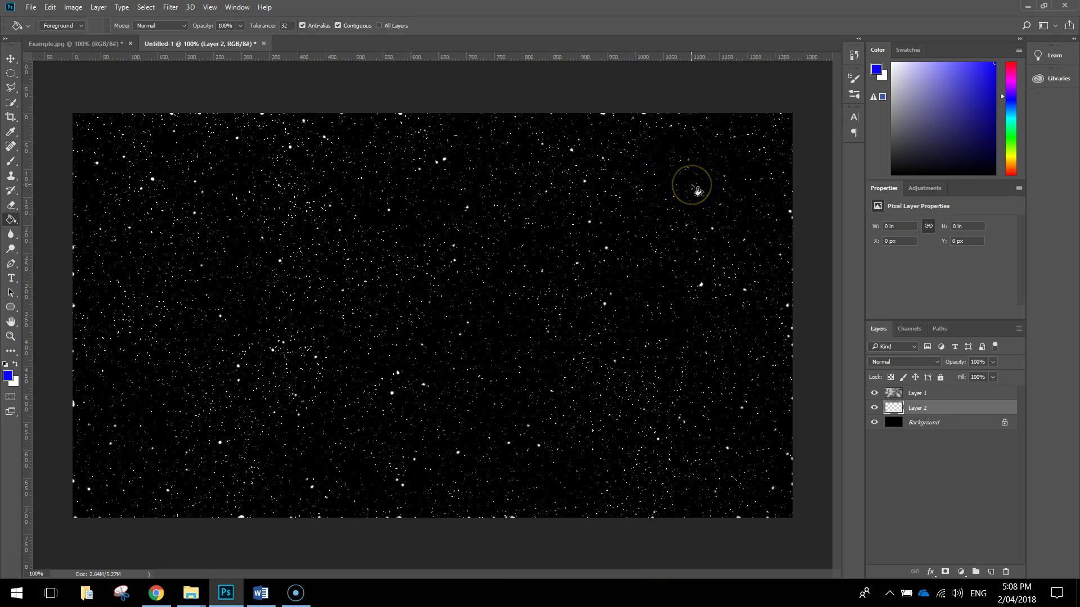
# - Choose the standard Brush tool with a 600 px tip and 0% hardness
pyautogui.click(11, 163)
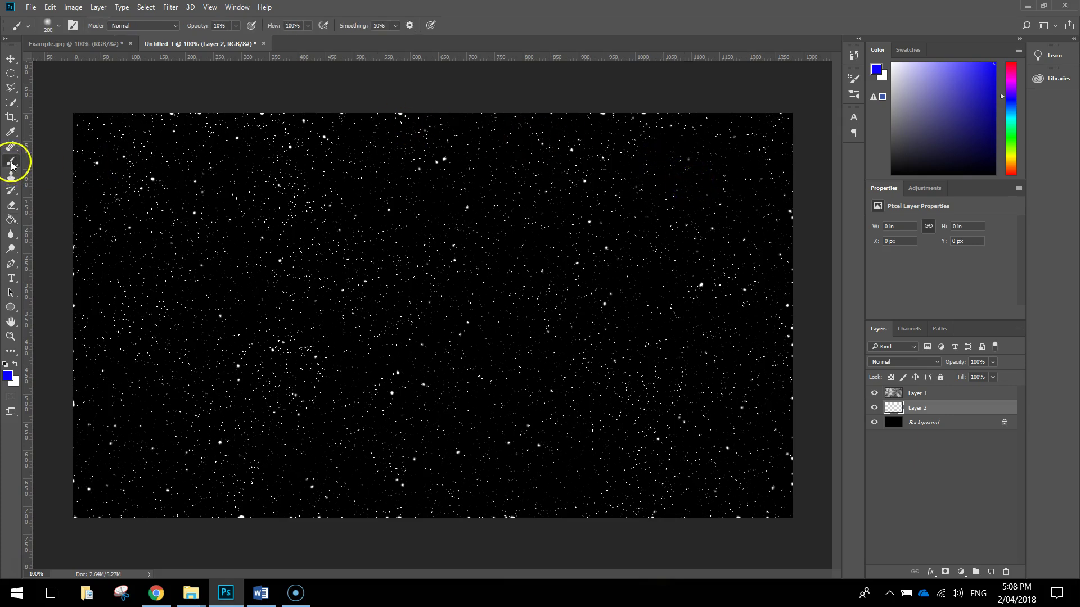
pyautogui.rightClick(12, 164)
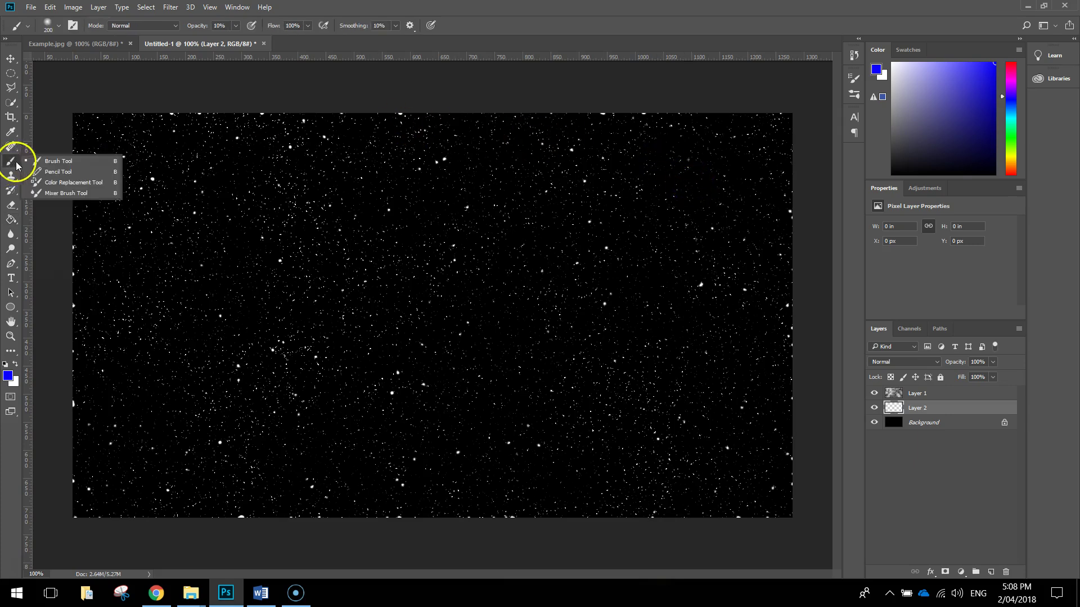
pyautogui.click(47, 164)
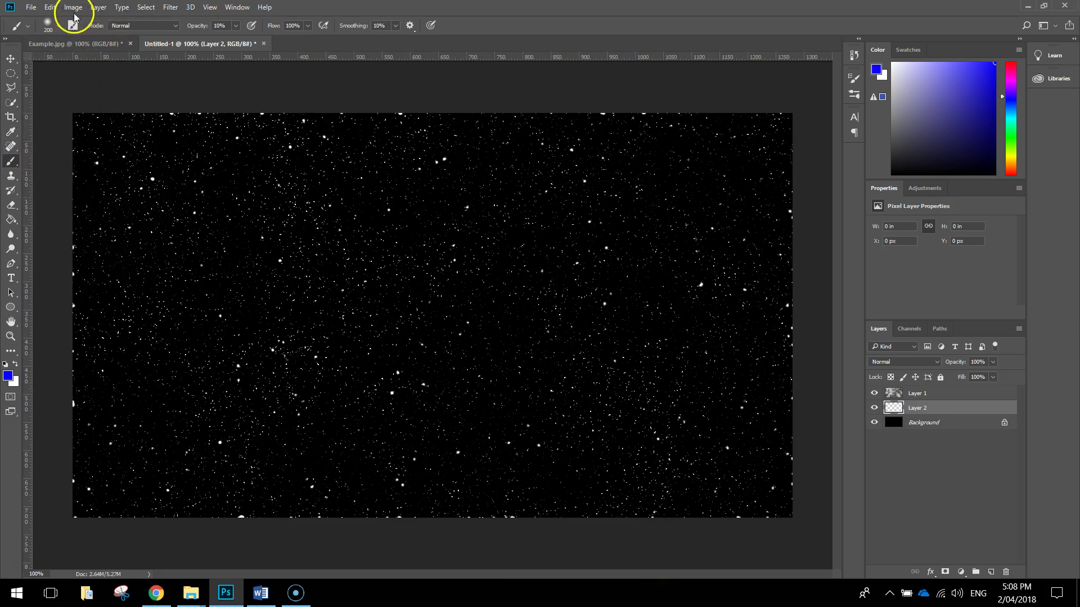
pyautogui.click(60, 26)
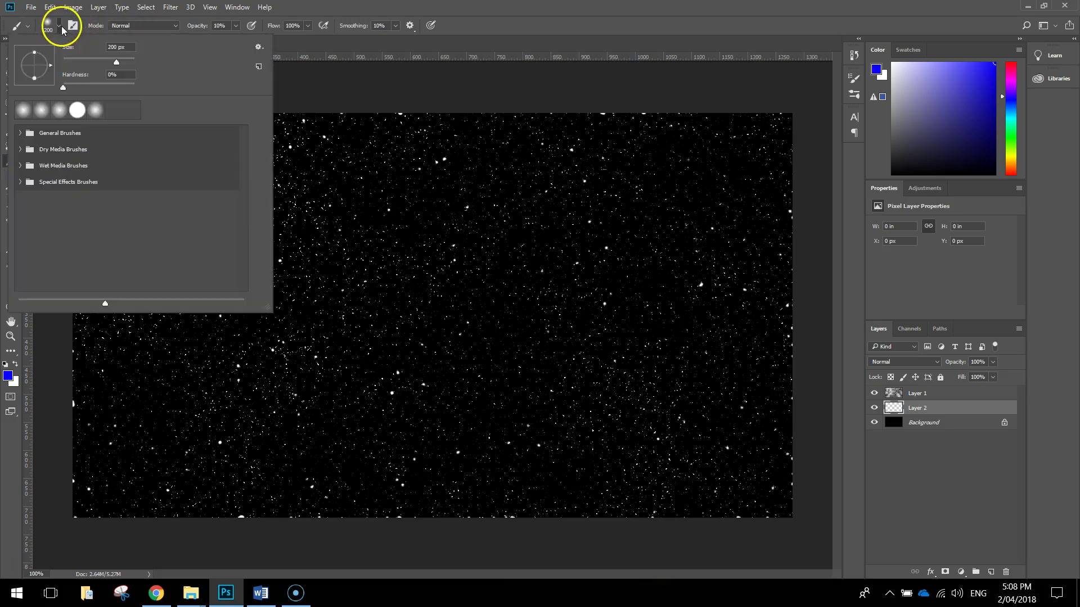
pyautogui.doubleClick(115, 47)
pyautogui.write('600')
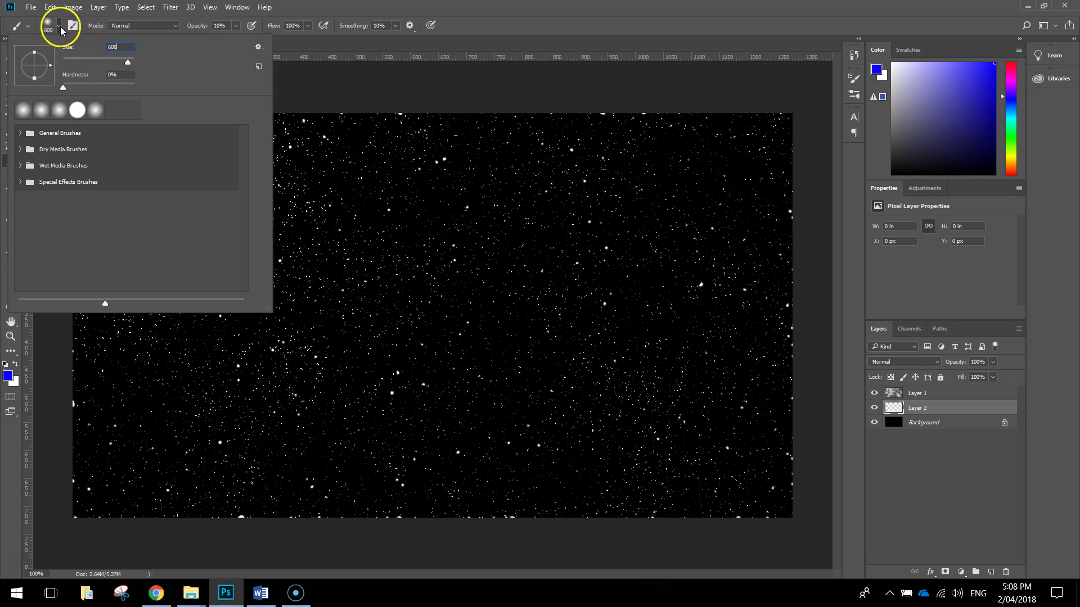
pyautogui.doubleClick(111, 47)
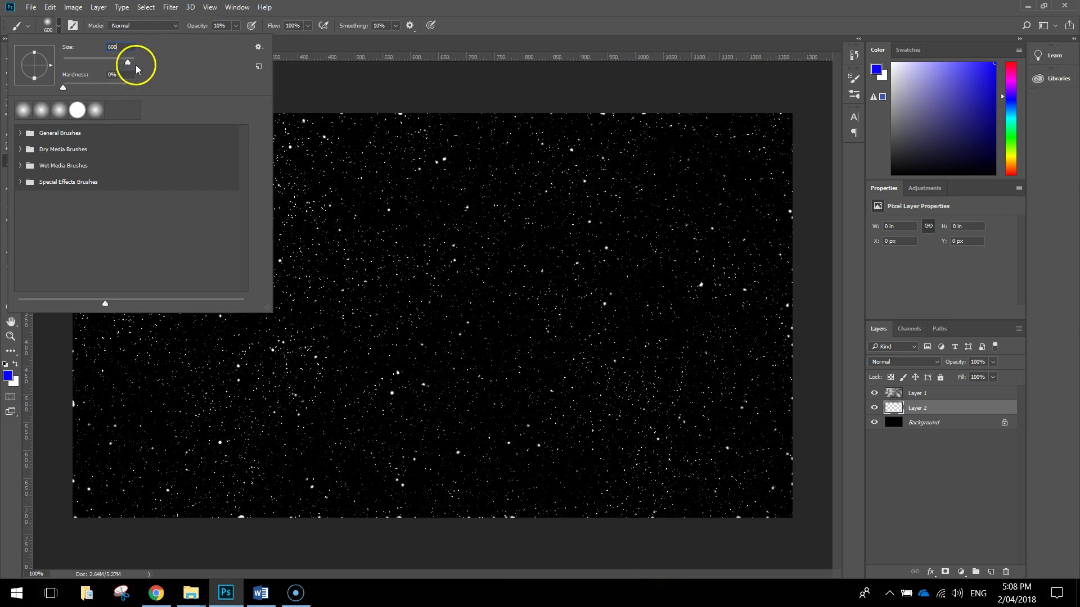
pyautogui.doubleClick(104, 75)
pyautogui.write('0%')
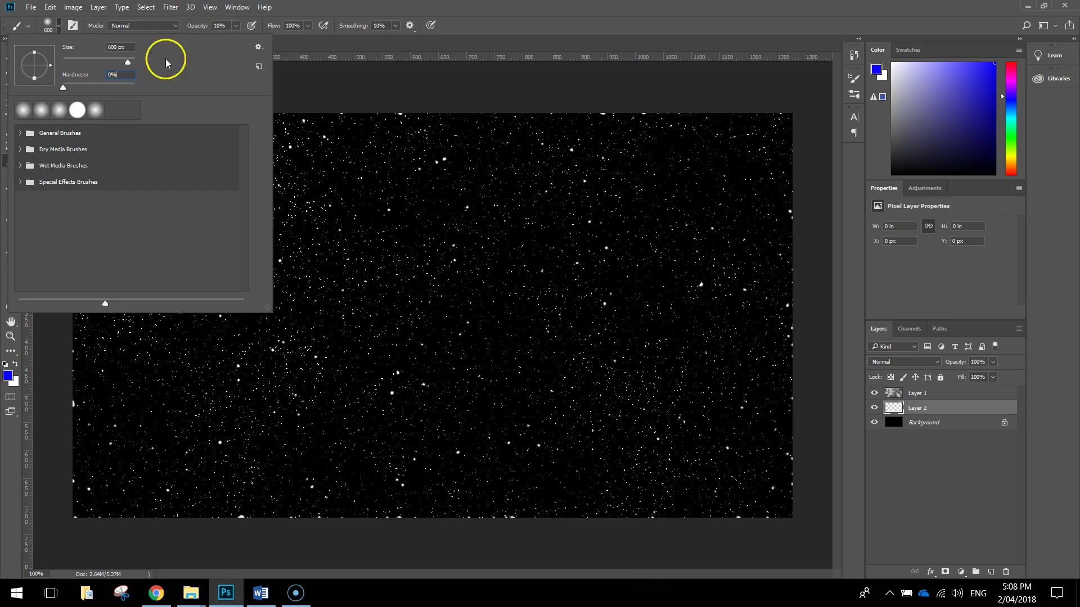
pyautogui.press('Return')
# - Set the brush opacity to 10%
pyautogui.click(236, 26)
pyautogui.moveTo(236, 39)
pyautogui.mouseDown()
pyautogui.moveTo(283, 41)
pyautogui.moveTo(260, 45)
pyautogui.mouseUp()
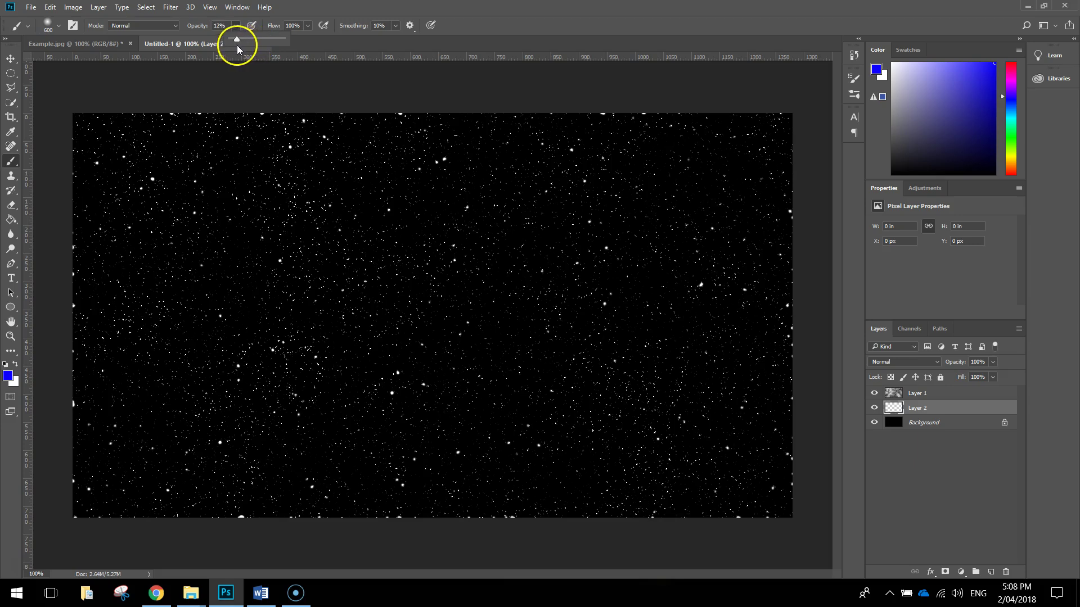
pyautogui.moveTo(212, 28); pyautogui.dragTo(205, 25)
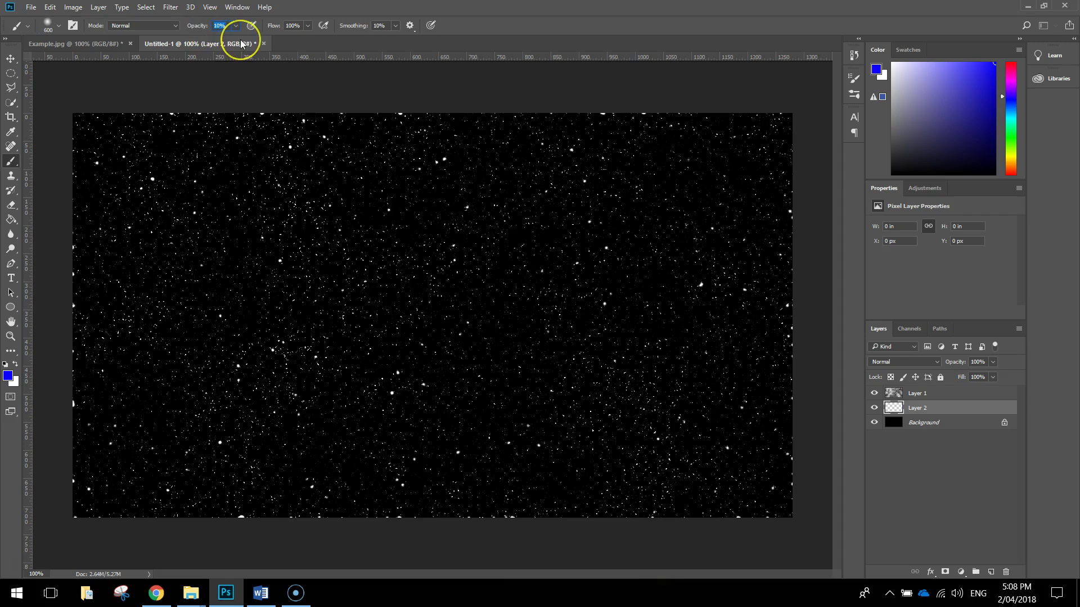
pyautogui.click(223, 32)
pyautogui.press('F5')
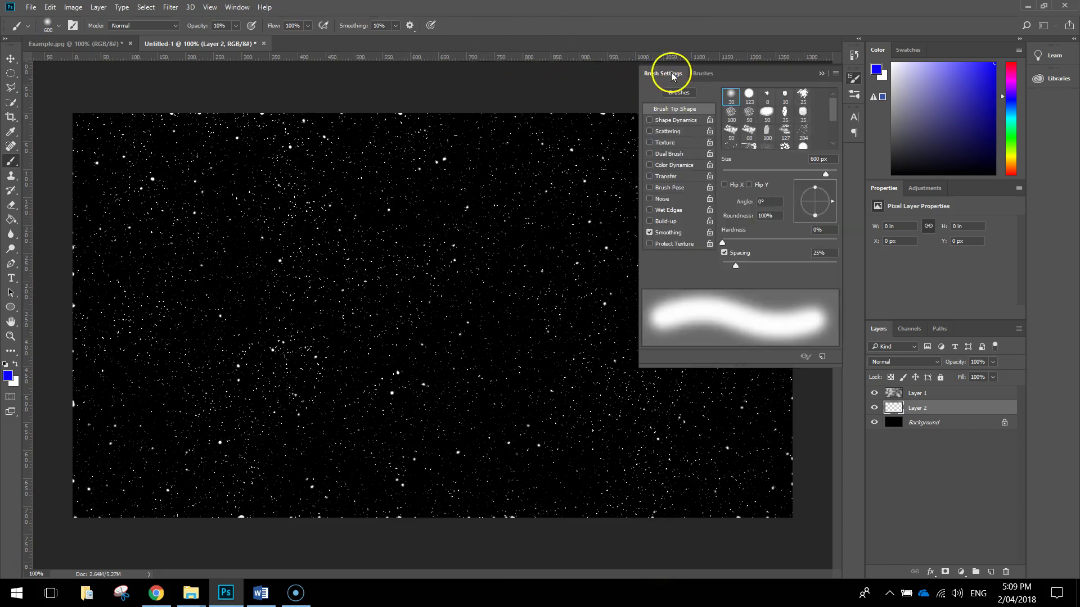
pyautogui.click(649, 120)
pyautogui.click(649, 131)
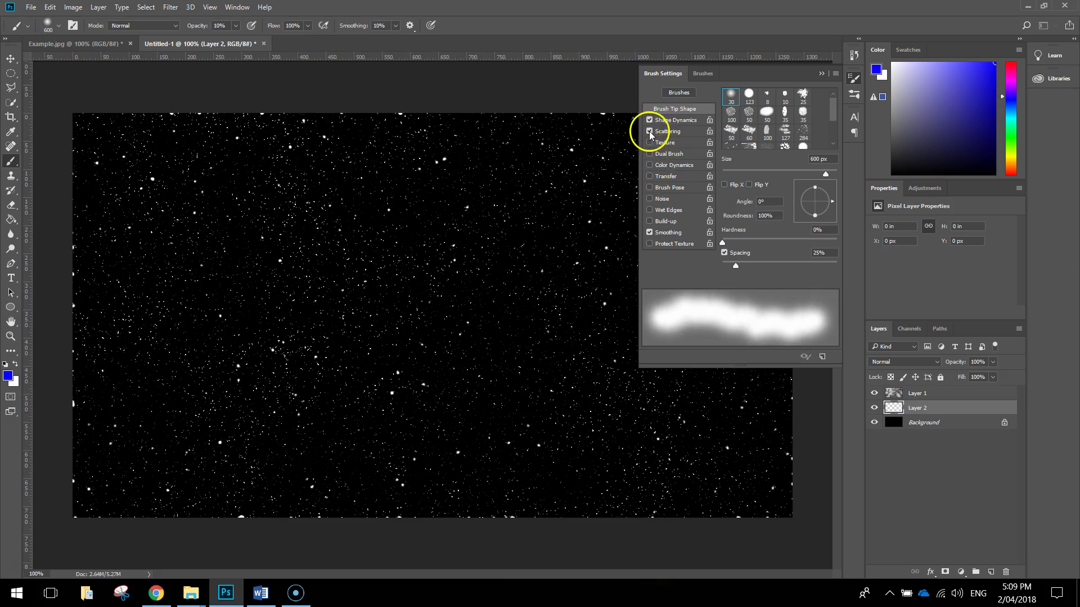
pyautogui.click(649, 131)
pyautogui.click(650, 121)
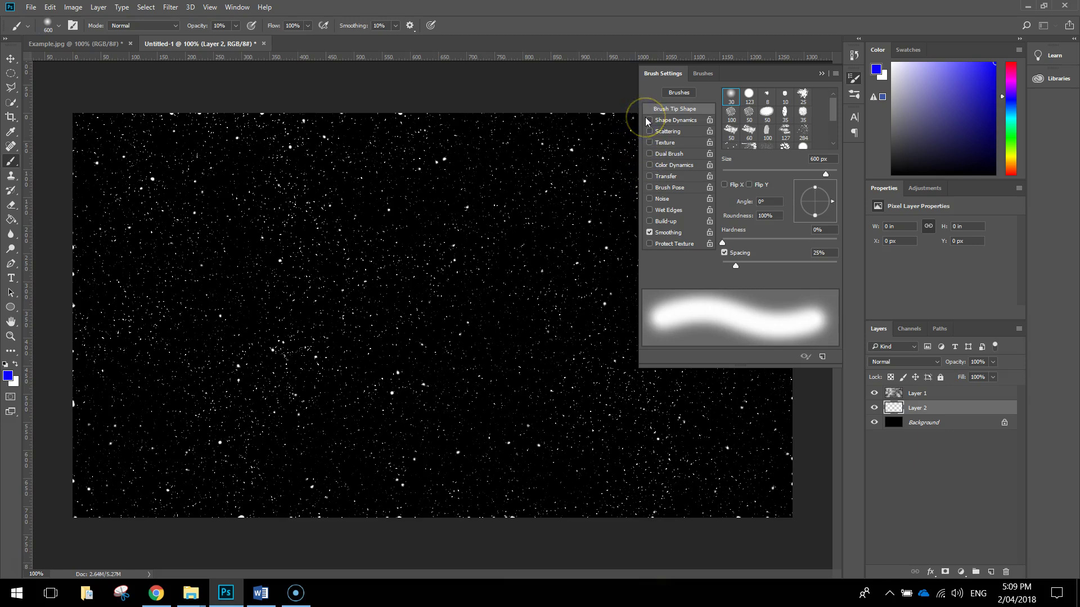
pyautogui.click(855, 77)
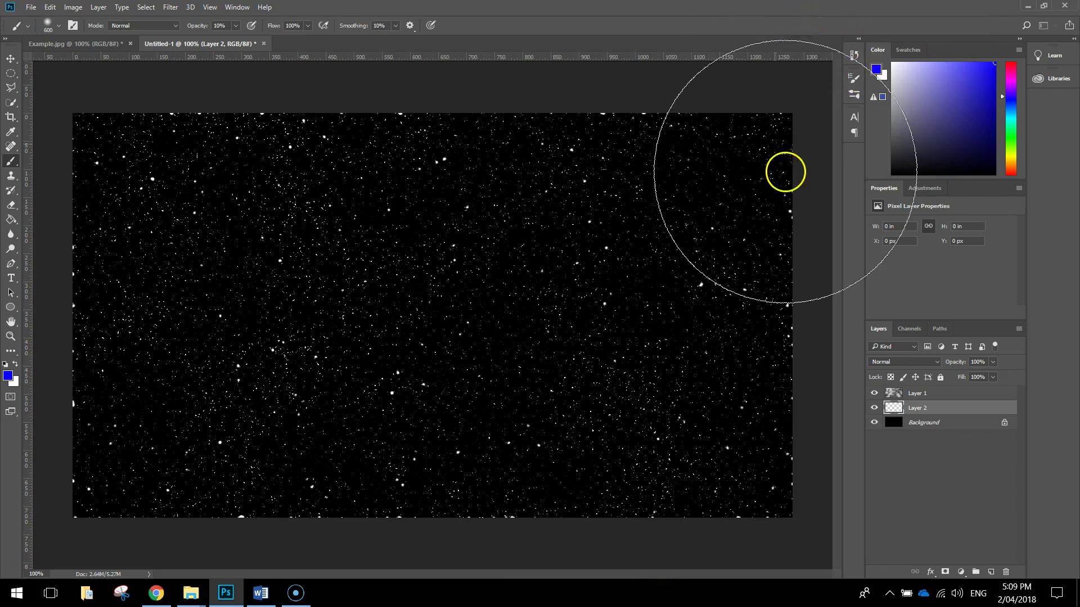
# - Paint soft blue strokes across Layer 2, resizing the brush between 300, 175 and 200 px
pyautogui.moveTo(133, 212)
pyautogui.mouseDown()
pyautogui.moveTo(303, 346)
pyautogui.moveTo(530, 416)
pyautogui.moveTo(487, 387)
pyautogui.moveTo(631, 385)
pyautogui.moveTo(739, 352)
pyautogui.moveTo(703, 248)
pyautogui.mouseUp()
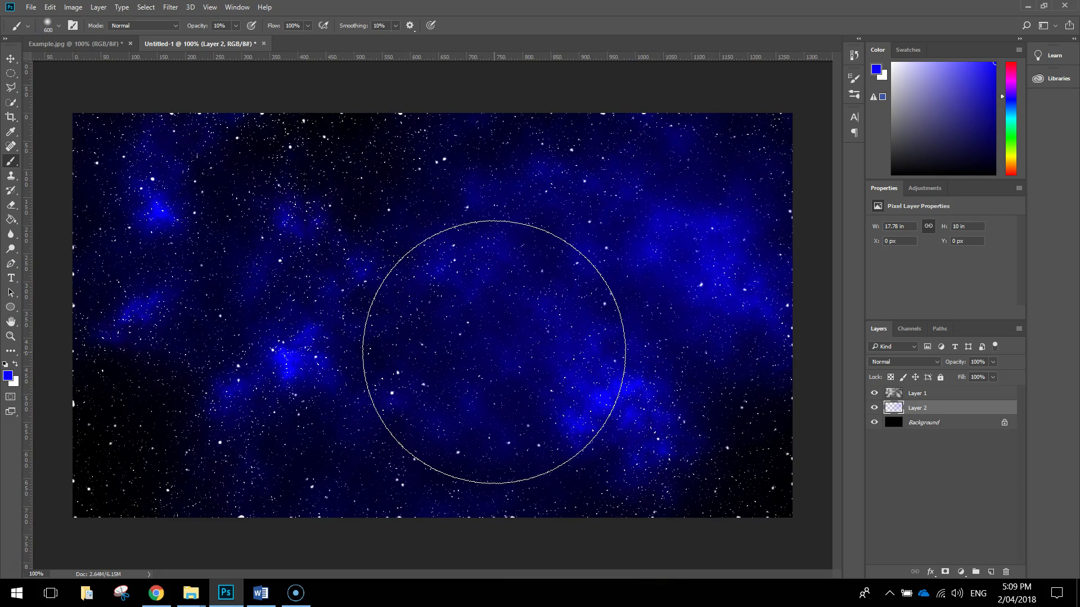
pyautogui.press('[')
pyautogui.press('[')
pyautogui.press('[')
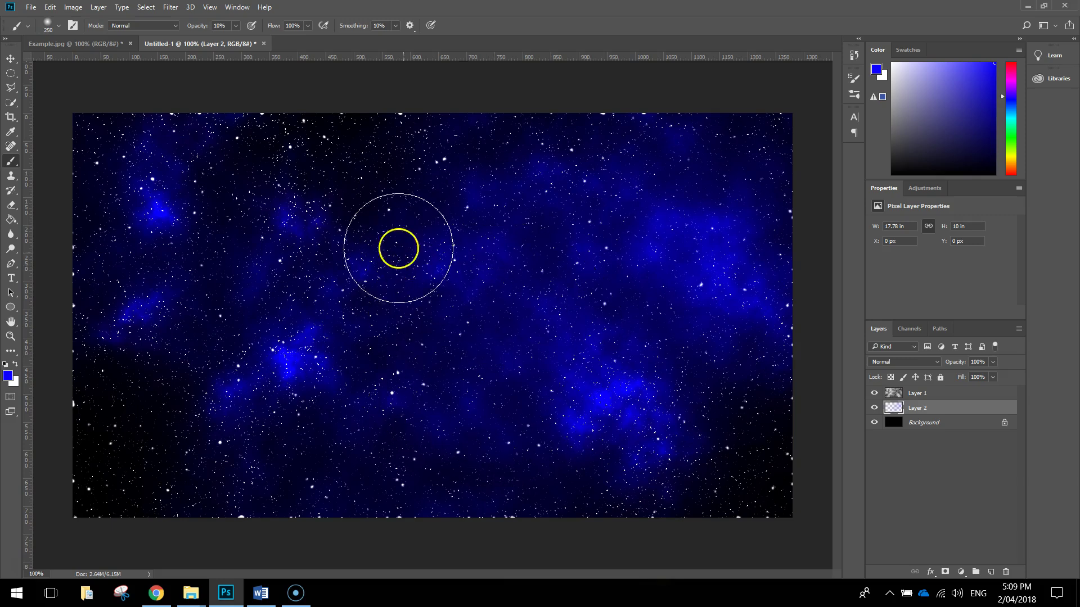
pyautogui.press('[')
pyautogui.press('[')
pyautogui.press('[')
pyautogui.press('[')
pyautogui.press('[')
pyautogui.press(']')
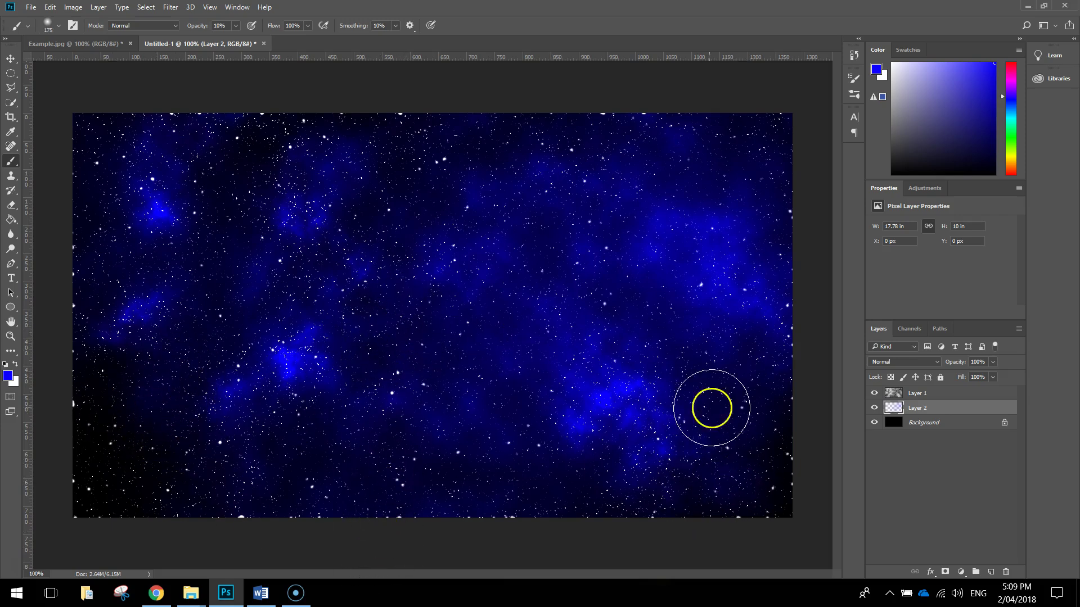
pyautogui.press('[')
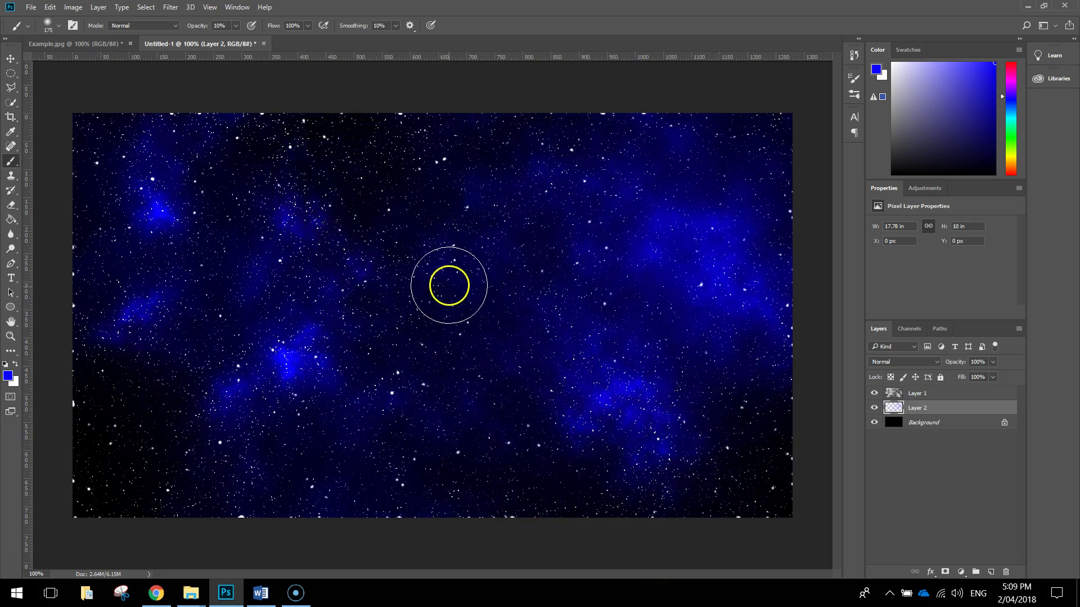
pyautogui.press(']')
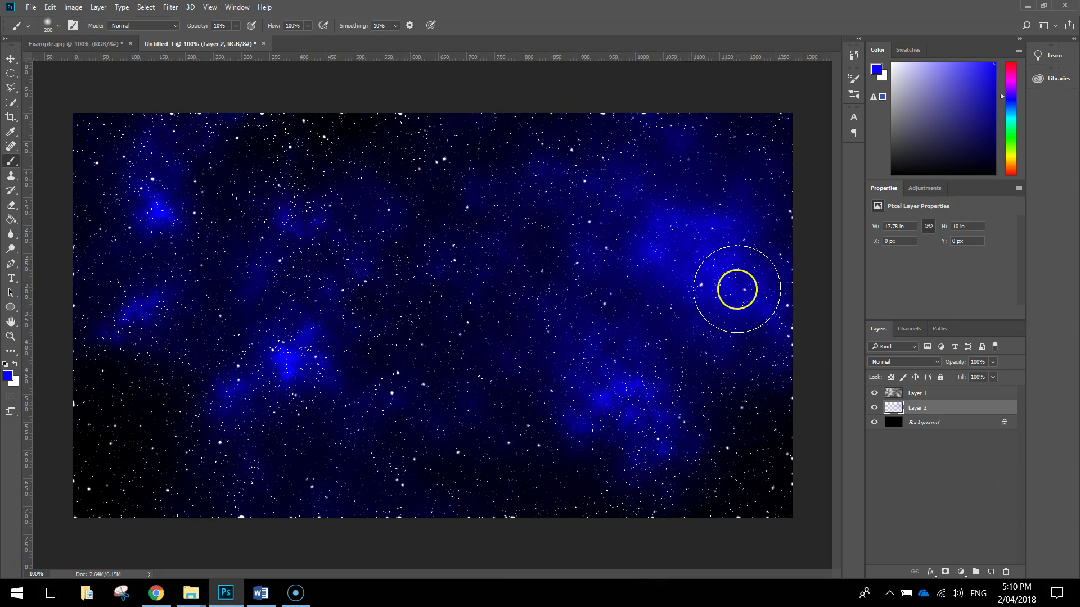
pyautogui.moveTo(174, 311); pyautogui.dragTo(148, 312)
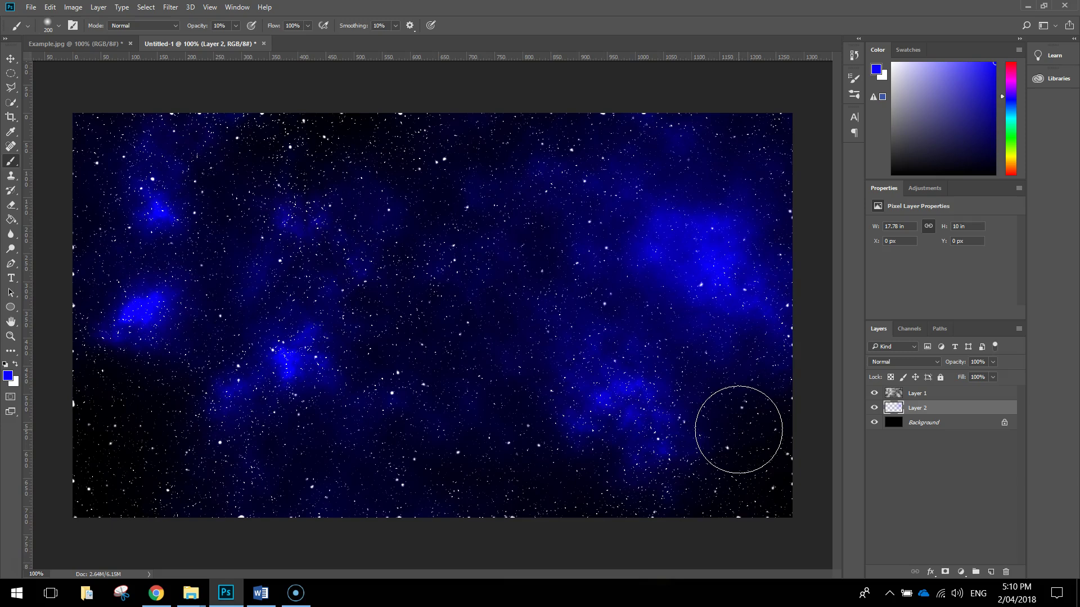
# - Dab a faint blue patch at lower right, then change the foreground colour to cyan
pyautogui.click(731, 424)
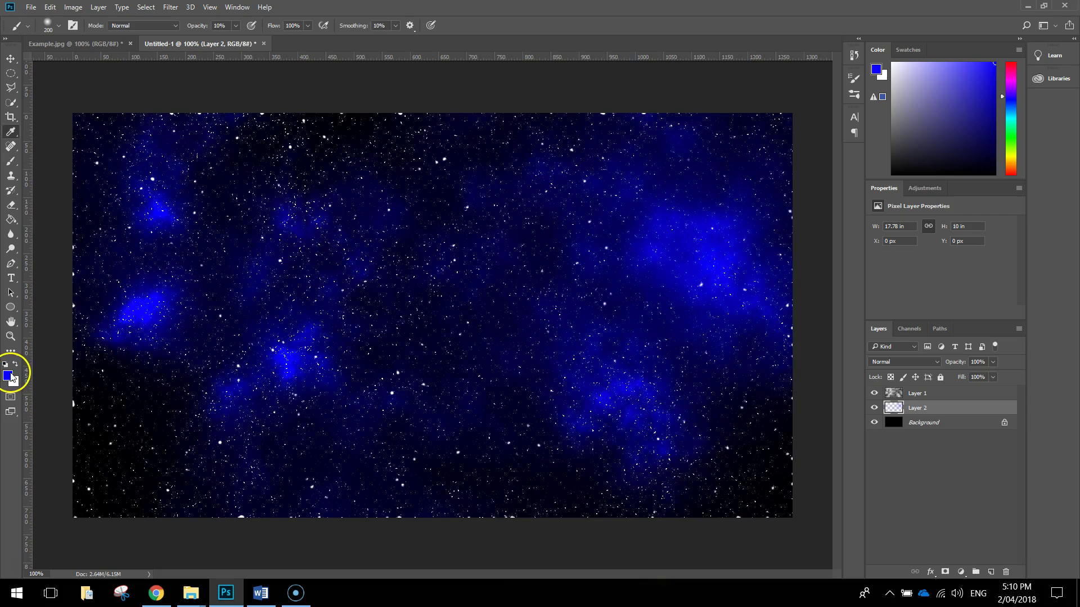
pyautogui.click(10, 375)
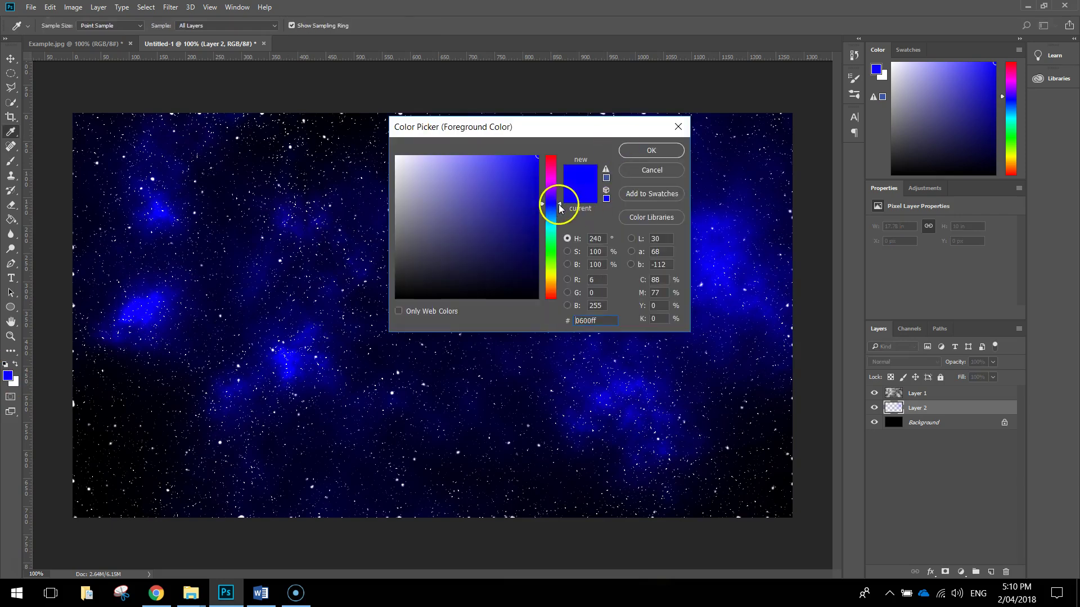
pyautogui.moveTo(560, 208); pyautogui.dragTo(562, 224)
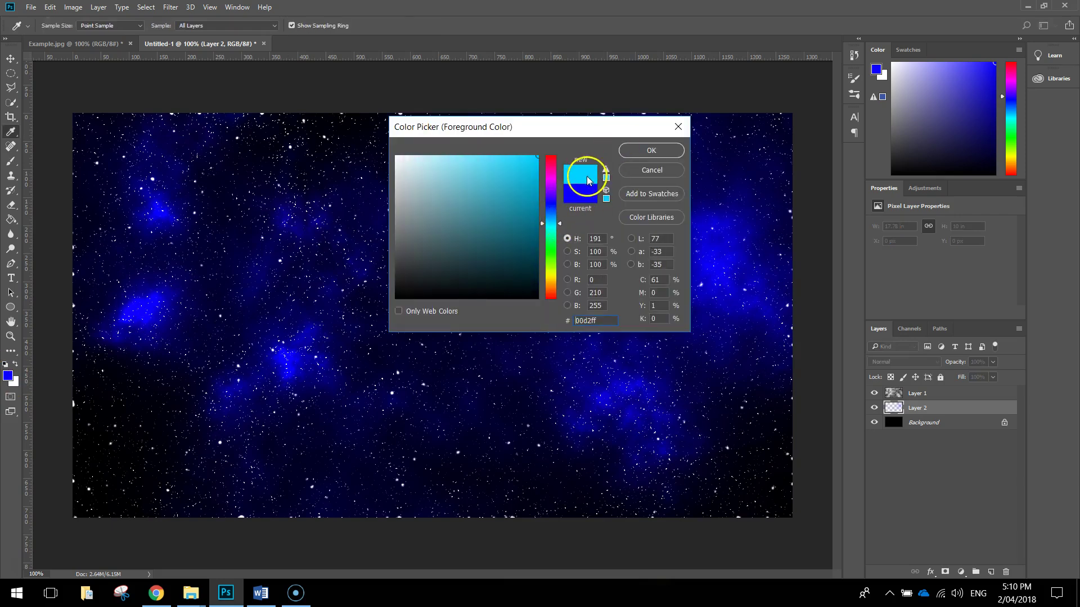
pyautogui.press('b')
pyautogui.click(649, 149)
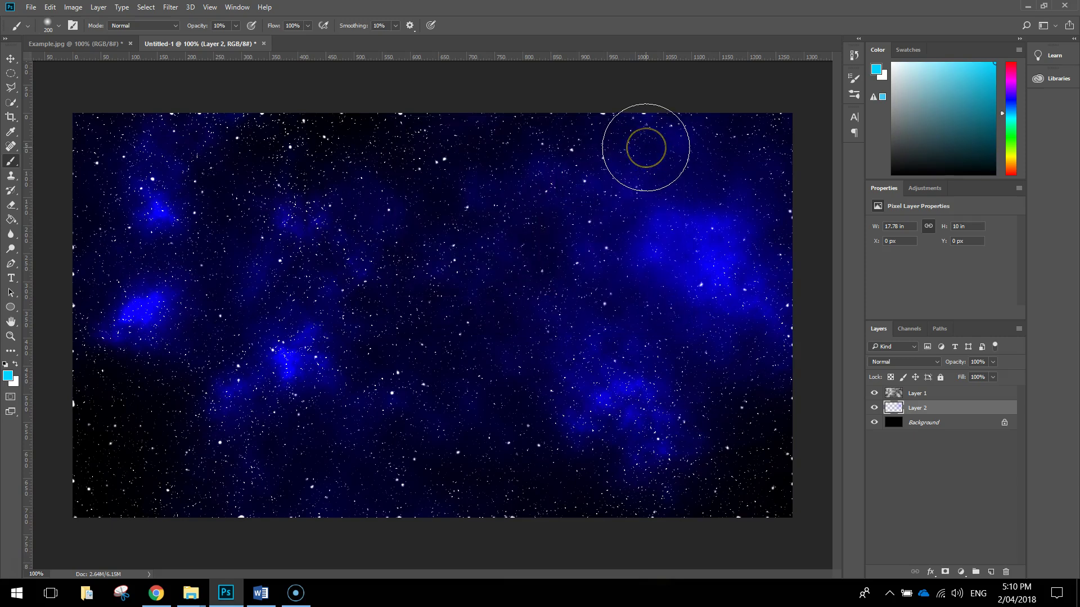
# - Paint cyan-teal haze over the upper-left, centre, right and left-edge clouds
pyautogui.click(233, 166)
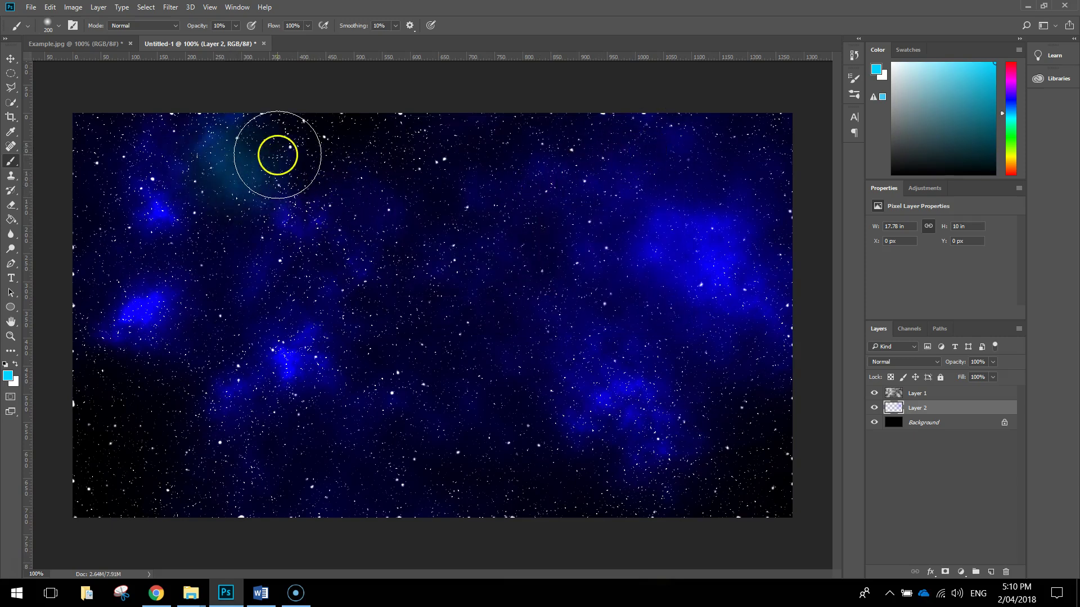
pyautogui.moveTo(276, 154); pyautogui.dragTo(332, 138)
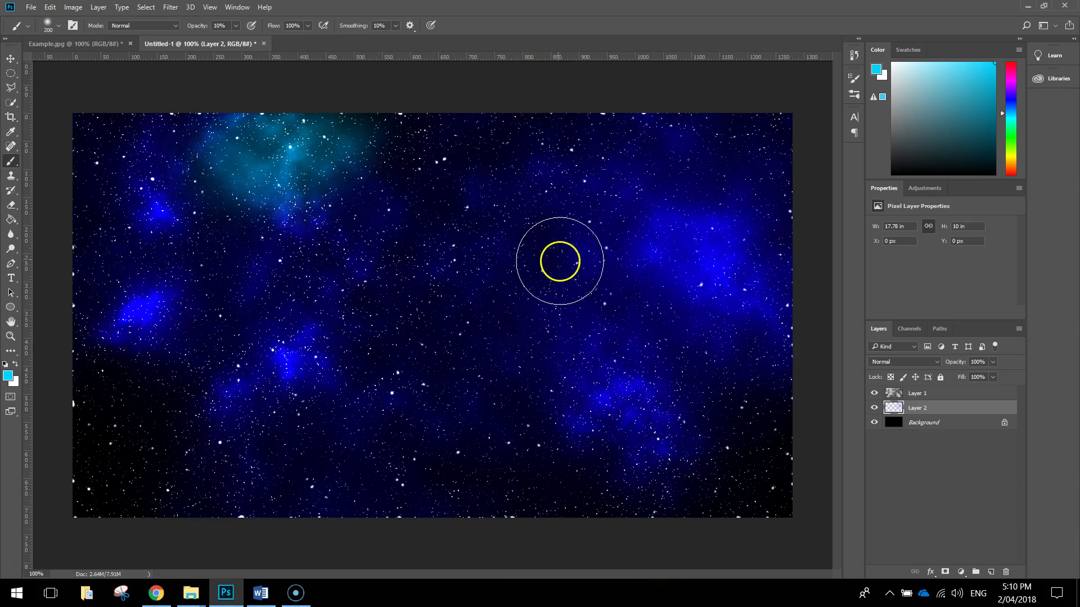
pyautogui.moveTo(558, 259)
pyautogui.mouseDown()
pyautogui.moveTo(581, 299)
pyautogui.moveTo(691, 378)
pyautogui.moveTo(814, 395)
pyautogui.moveTo(721, 327)
pyautogui.moveTo(639, 291)
pyautogui.moveTo(722, 305)
pyautogui.moveTo(650, 263)
pyautogui.moveTo(685, 240)
pyautogui.mouseUp()
pyautogui.moveTo(624, 147)
pyautogui.mouseDown()
pyautogui.moveTo(600, 137)
pyautogui.moveTo(585, 145)
pyautogui.mouseUp()
pyautogui.moveTo(508, 403); pyautogui.dragTo(417, 292)
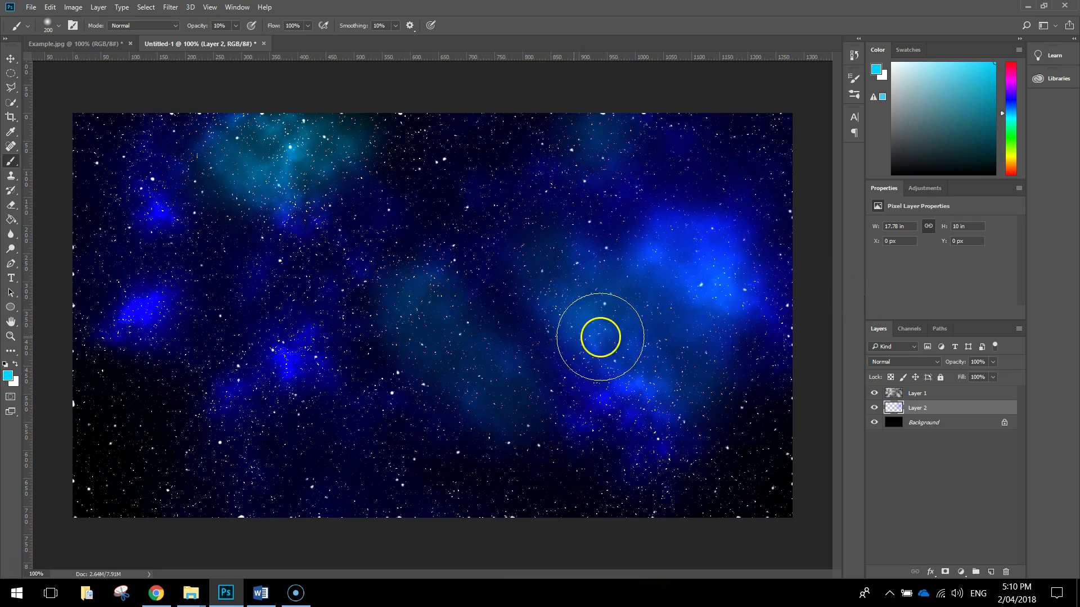
pyautogui.moveTo(558, 337)
pyautogui.mouseDown()
pyautogui.moveTo(508, 321)
pyautogui.moveTo(648, 361)
pyautogui.mouseUp()
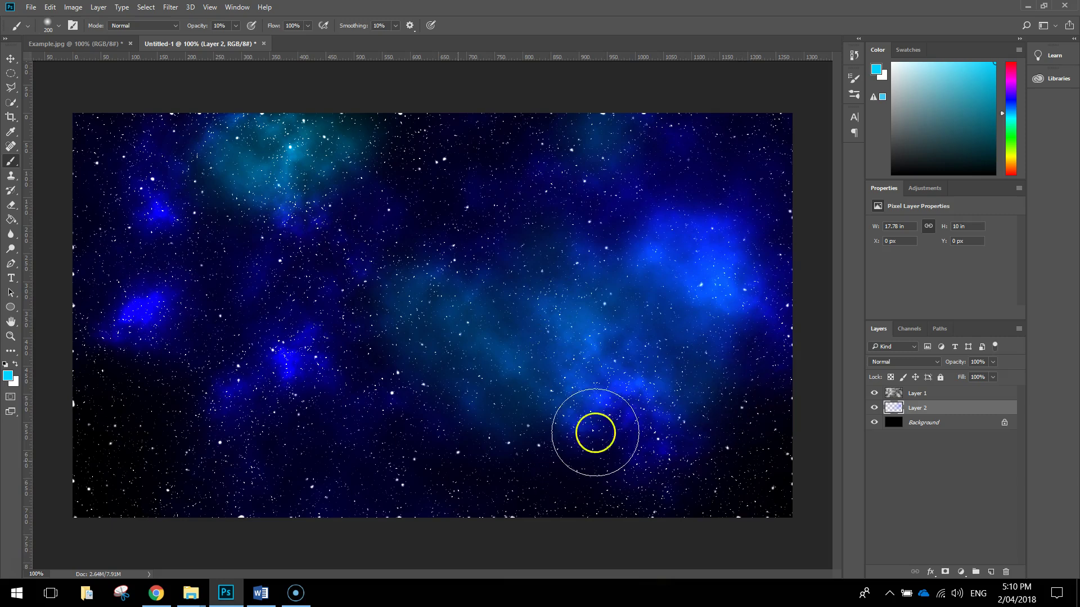
pyautogui.moveTo(185, 445)
pyautogui.mouseDown()
pyautogui.moveTo(161, 417)
pyautogui.moveTo(84, 393)
pyautogui.mouseUp()
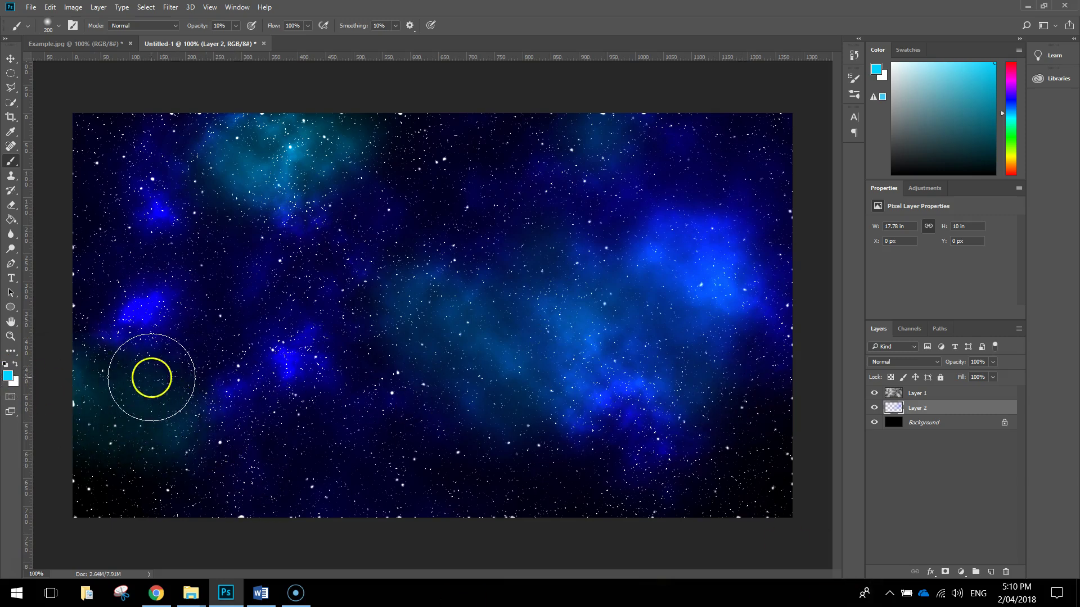
pyautogui.moveTo(34, 495); pyautogui.dragTo(79, 338)
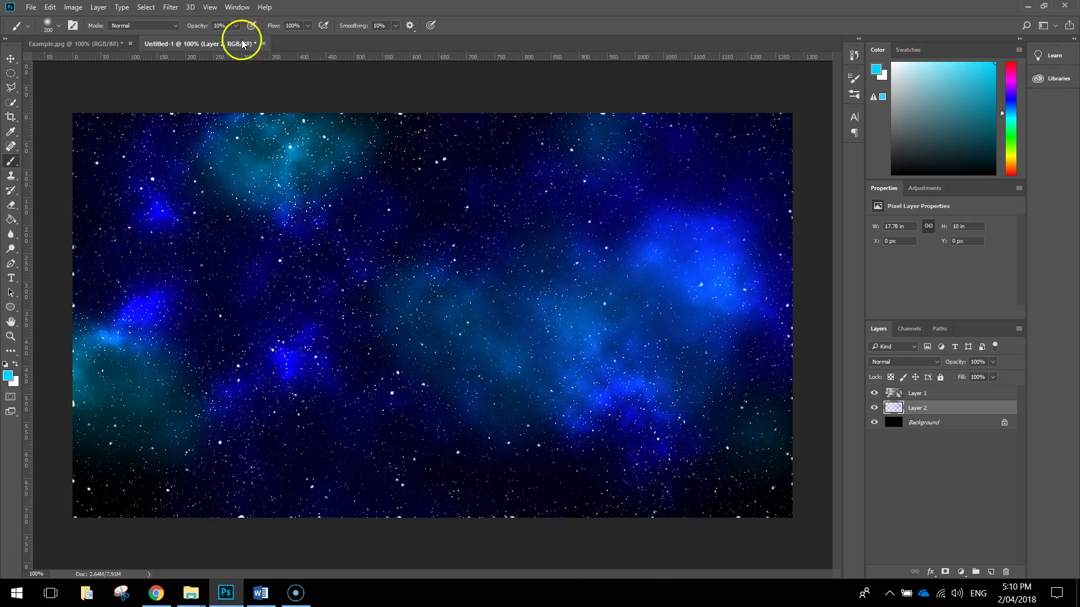
# - Apply an 80-pixel Gaussian Blur to Layer 2's blue and cyan nebula
pyautogui.click(172, 6)
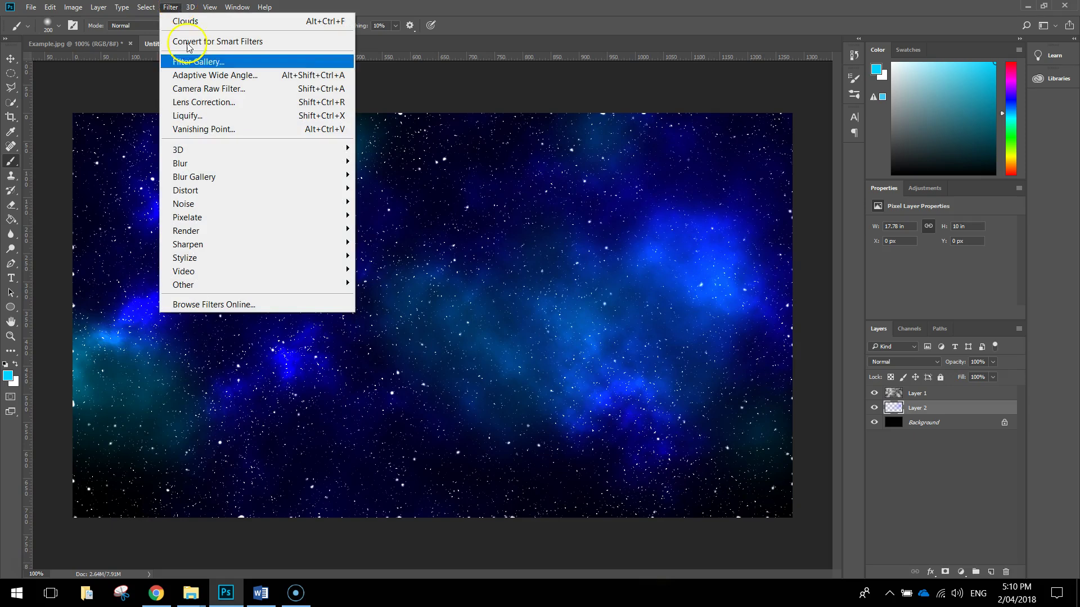
pyautogui.moveTo(337, 164)
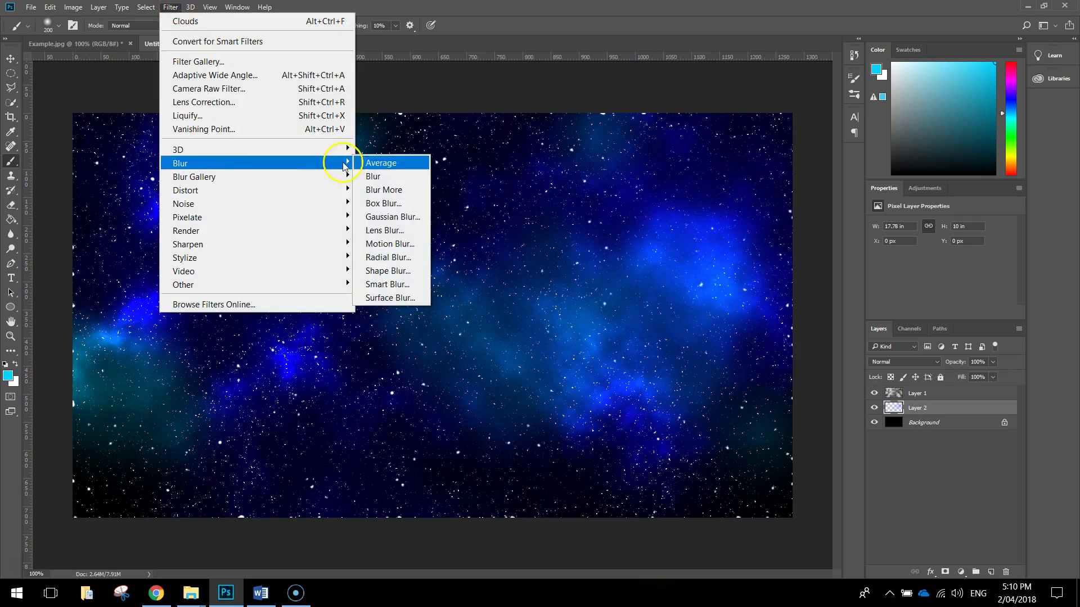
pyautogui.click(390, 217)
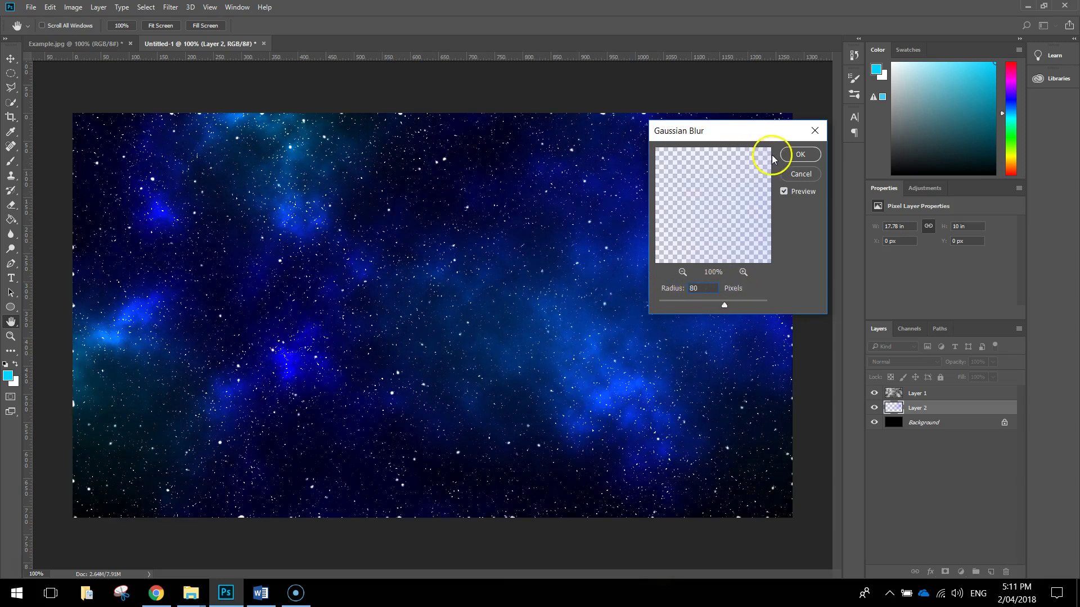
pyautogui.click(800, 154)
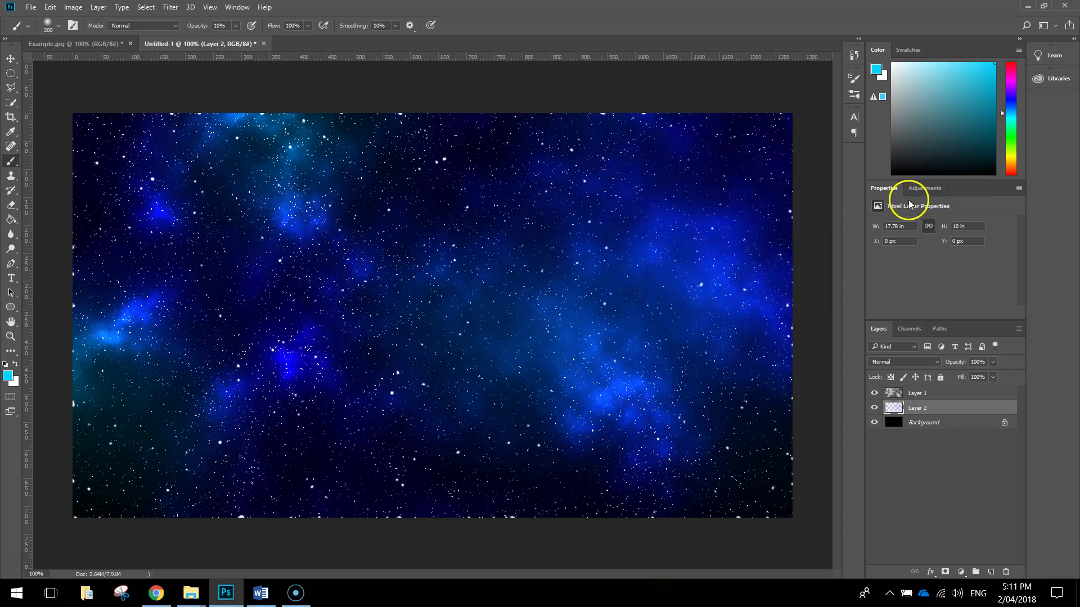
# - Set the foreground colour to a lighter purple and return to the Brush tool
pyautogui.click(8, 376)
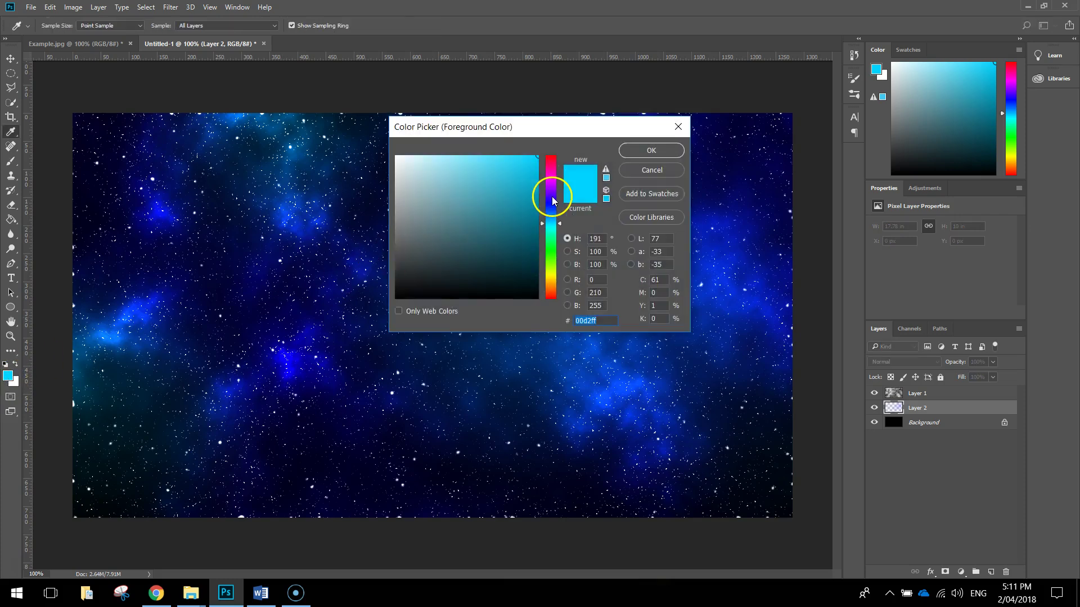
pyautogui.moveTo(553, 198); pyautogui.dragTo(553, 186)
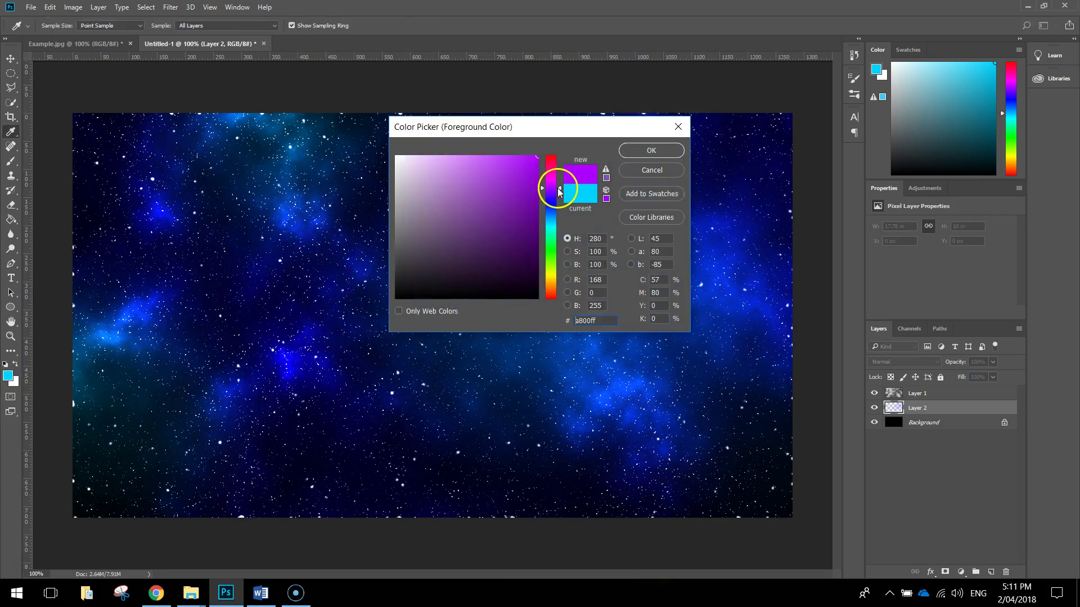
pyautogui.click(514, 156)
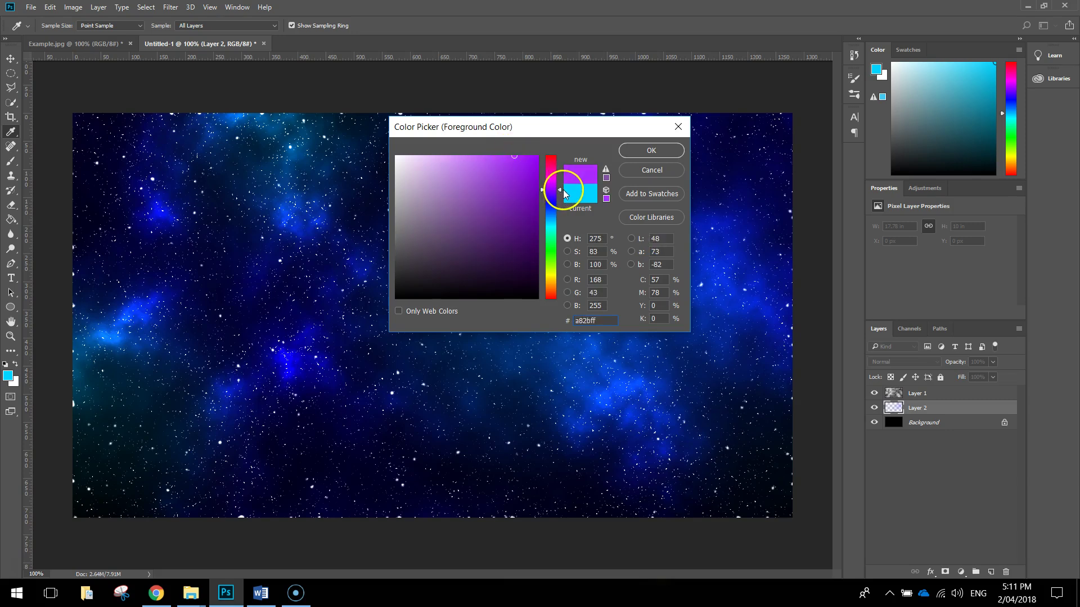
pyautogui.click(650, 150)
pyautogui.press('b')
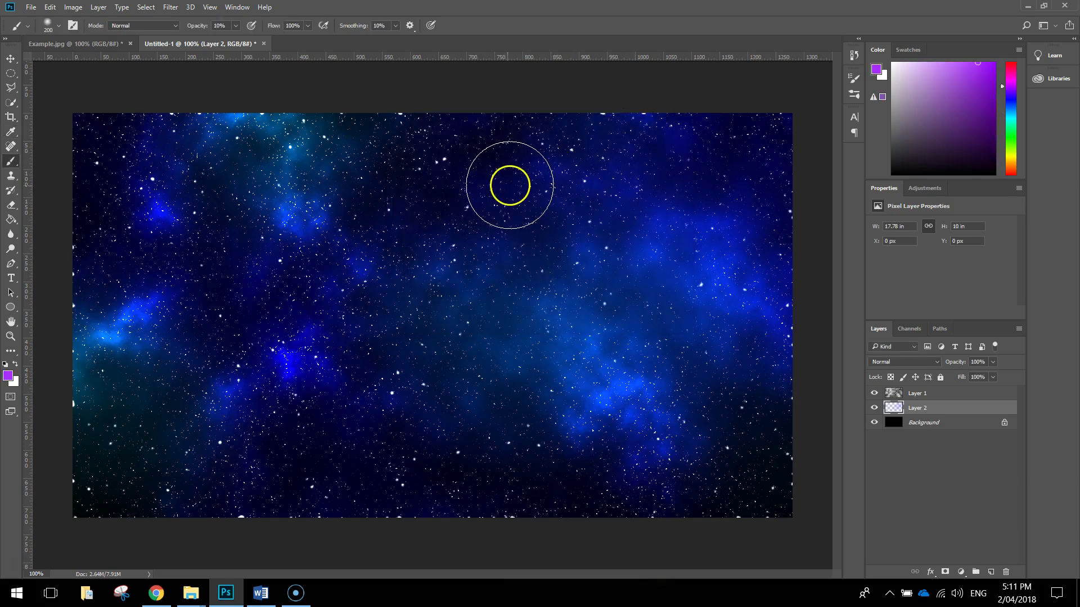
# - Paint purple haze over the upper middle, upper right, left centre and bottom areas
pyautogui.press(']')
pyautogui.moveTo(456, 185)
pyautogui.mouseDown()
pyautogui.moveTo(413, 218)
pyautogui.moveTo(491, 130)
pyautogui.moveTo(441, 147)
pyautogui.moveTo(395, 217)
pyautogui.mouseUp()
pyautogui.press('[')
pyautogui.press('[')
pyautogui.moveTo(554, 511)
pyautogui.mouseDown()
pyautogui.moveTo(791, 509)
pyautogui.moveTo(843, 495)
pyautogui.mouseUp()
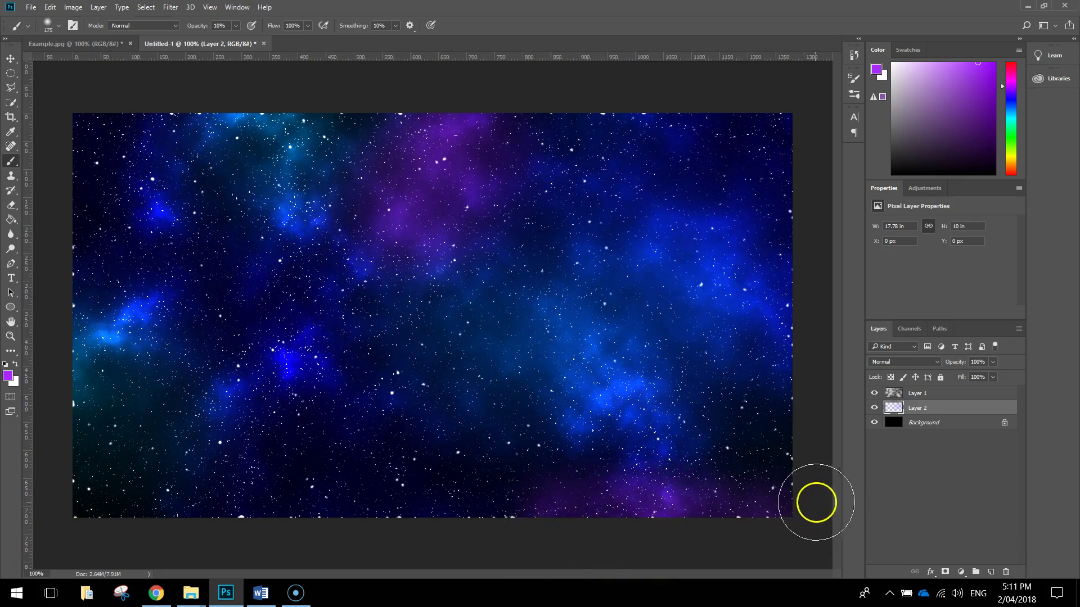
pyautogui.hotkey('ctrl', 'z')
pyautogui.moveTo(610, 503)
pyautogui.mouseDown()
pyautogui.moveTo(586, 514)
pyautogui.moveTo(620, 513)
pyautogui.moveTo(555, 514)
pyautogui.moveTo(590, 475)
pyautogui.mouseUp()
pyautogui.moveTo(715, 245)
pyautogui.mouseDown()
pyautogui.moveTo(676, 236)
pyautogui.moveTo(646, 253)
pyautogui.moveTo(593, 241)
pyautogui.moveTo(652, 248)
pyautogui.moveTo(624, 249)
pyautogui.moveTo(636, 224)
pyautogui.moveTo(728, 200)
pyautogui.mouseUp()
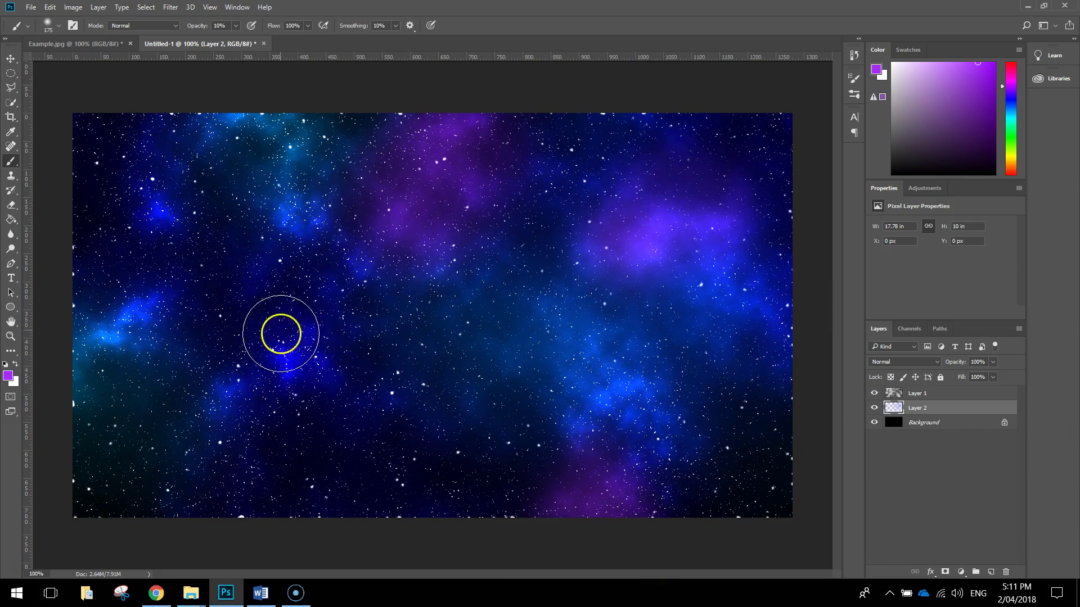
pyautogui.moveTo(277, 294)
pyautogui.mouseDown()
pyautogui.moveTo(222, 325)
pyautogui.moveTo(224, 275)
pyautogui.moveTo(205, 325)
pyautogui.moveTo(58, 212)
pyautogui.moveTo(58, 289)
pyautogui.mouseUp()
pyautogui.moveTo(143, 451); pyautogui.dragTo(140, 506)
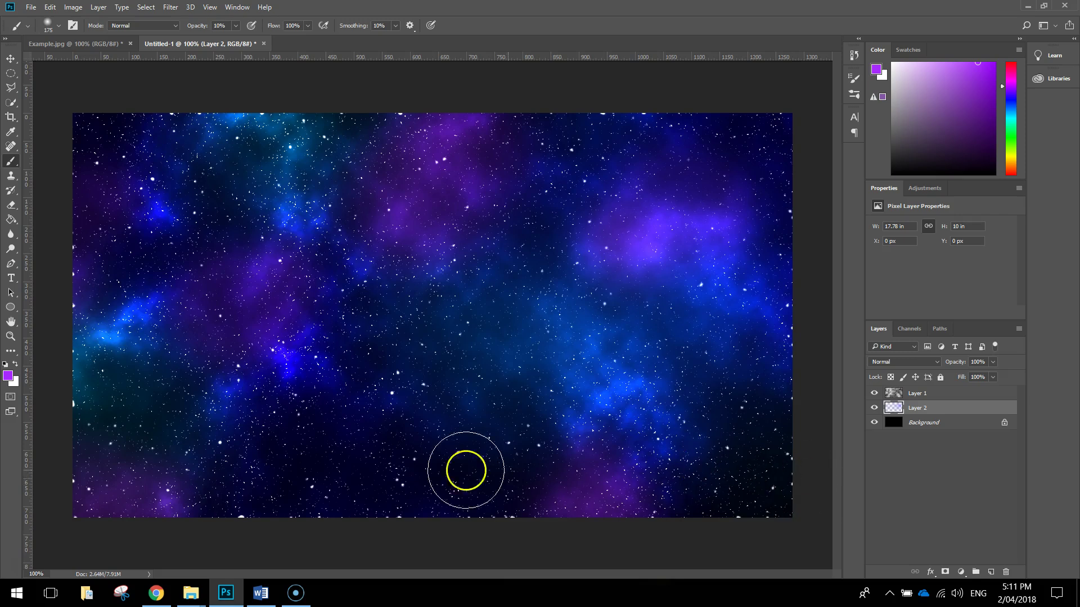
# - Set the foreground colour to yellow-orange ffc62b and return to the Brush tool
pyautogui.click(8, 376)
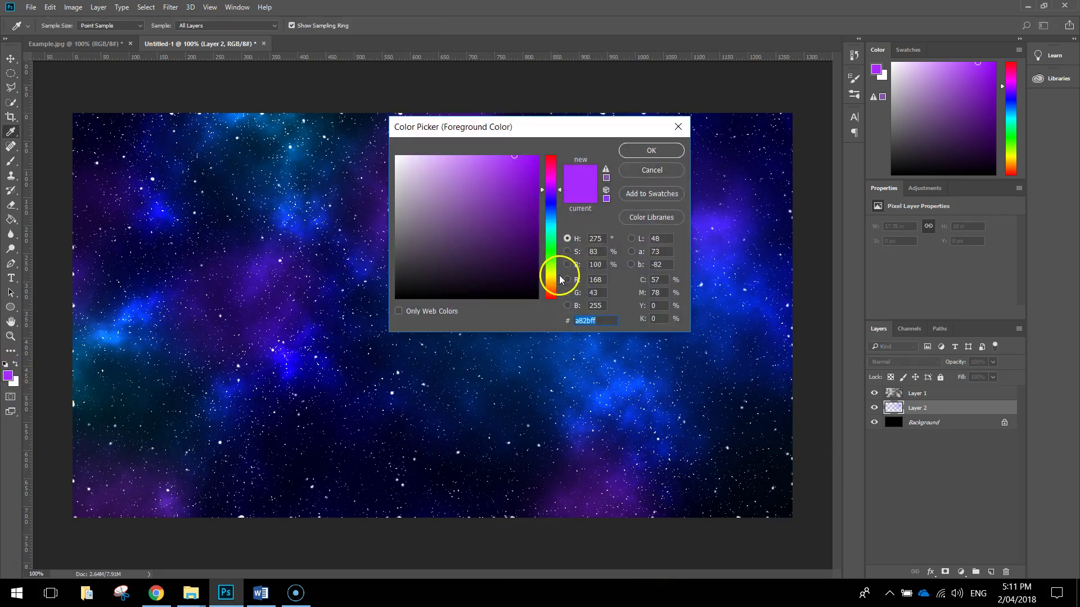
pyautogui.click(554, 281)
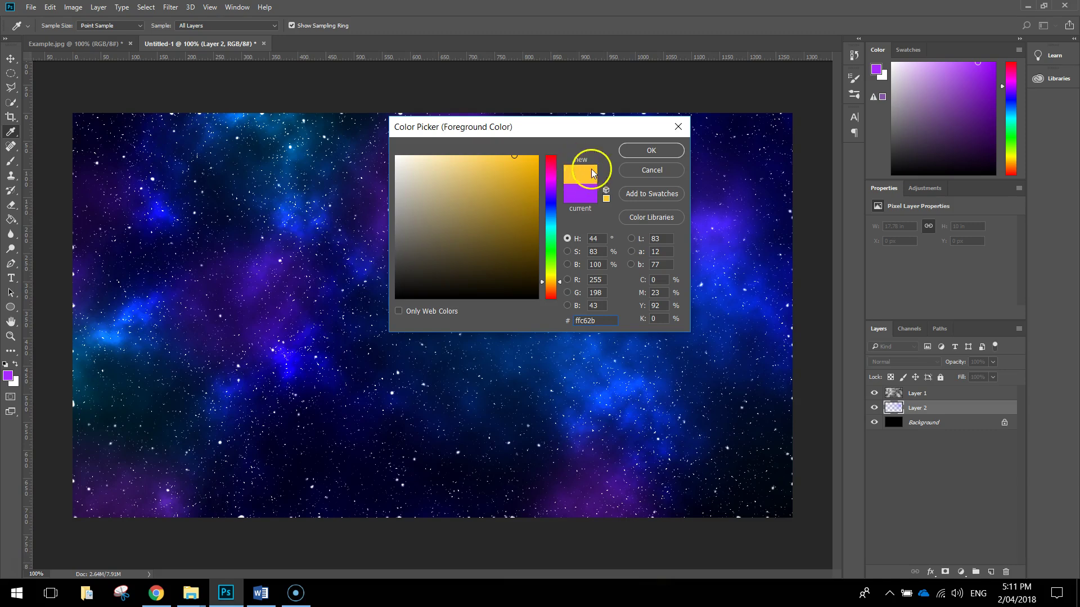
pyautogui.click(650, 151)
pyautogui.press('b')
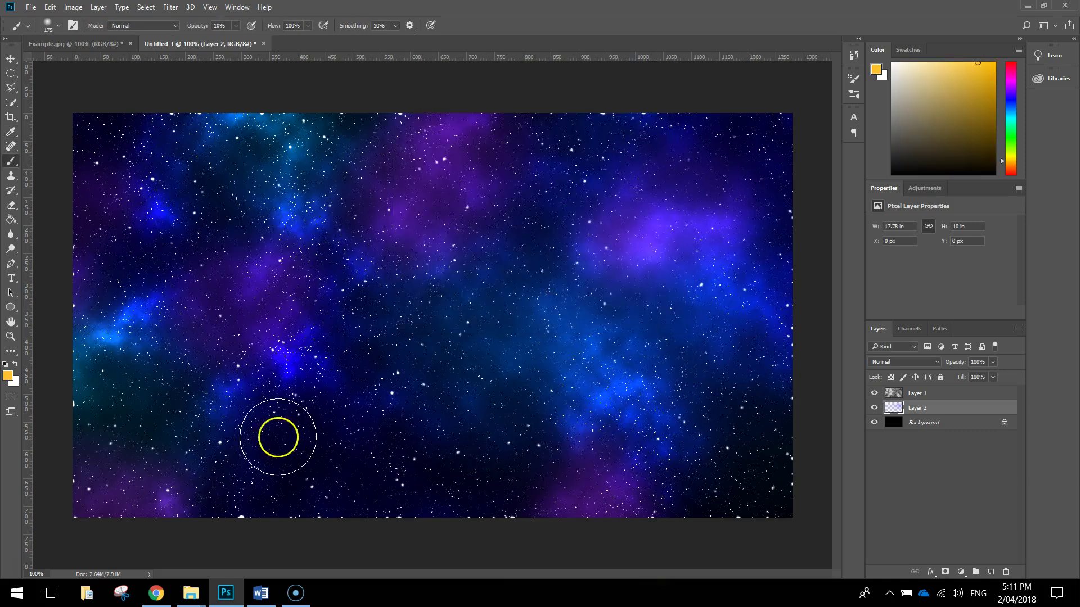
# - Brush soft yellow-orange glows onto the lower-left and lower-right nebulae
pyautogui.moveTo(270, 437)
pyautogui.mouseDown()
pyautogui.moveTo(229, 412)
pyautogui.moveTo(290, 361)
pyautogui.mouseUp()
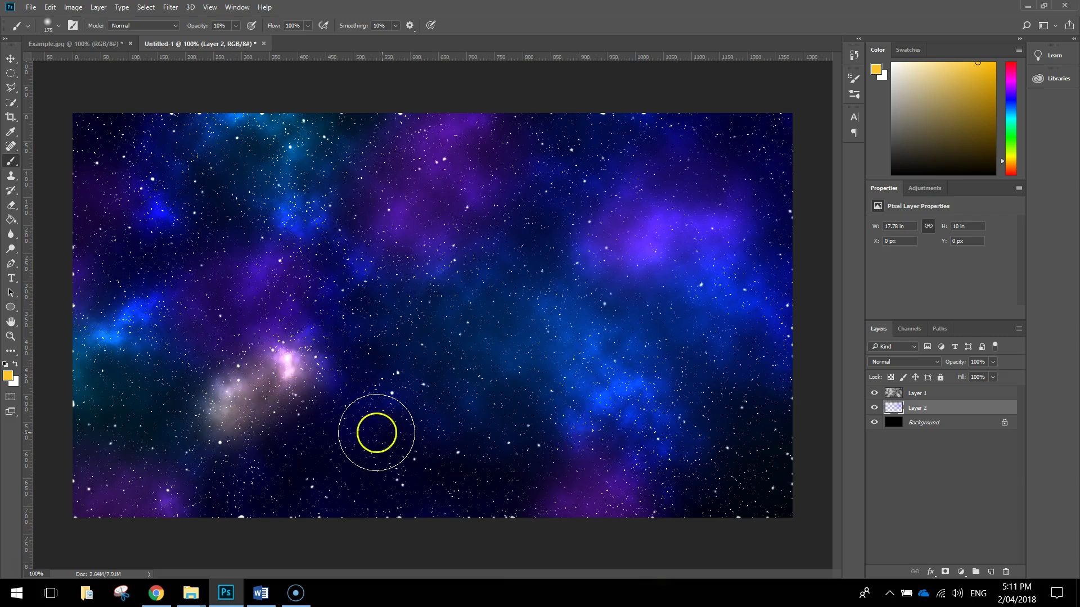
pyautogui.click(320, 377)
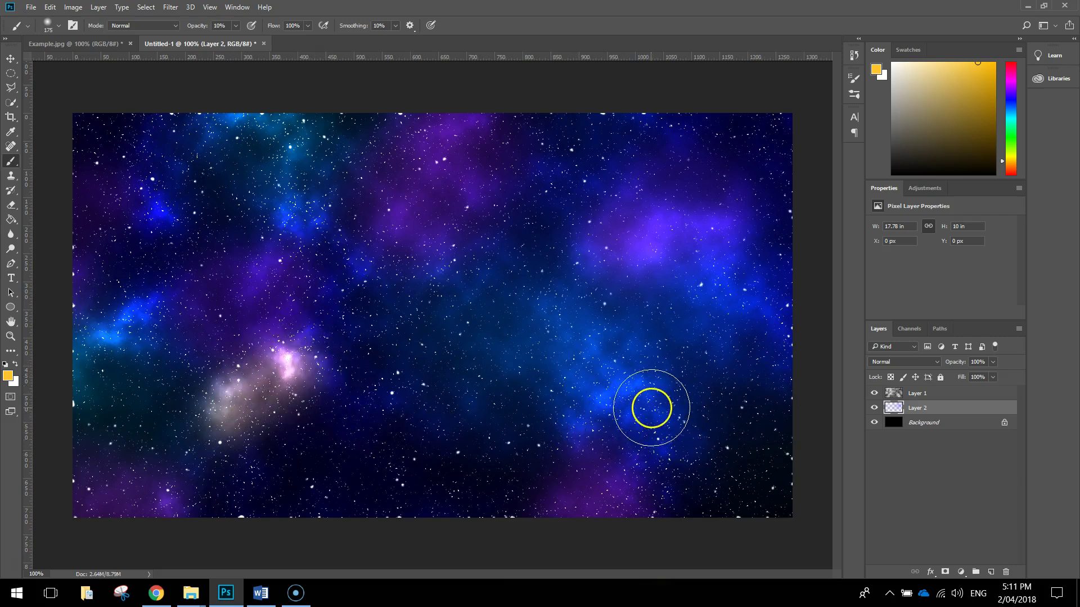
pyautogui.moveTo(646, 405)
pyautogui.mouseDown()
pyautogui.moveTo(598, 443)
pyautogui.moveTo(527, 417)
pyautogui.moveTo(620, 419)
pyautogui.moveTo(622, 390)
pyautogui.moveTo(605, 368)
pyautogui.moveTo(564, 366)
pyautogui.moveTo(692, 430)
pyautogui.moveTo(675, 273)
pyautogui.moveTo(664, 264)
pyautogui.moveTo(706, 380)
pyautogui.moveTo(697, 403)
pyautogui.moveTo(735, 417)
pyautogui.moveTo(842, 398)
pyautogui.mouseUp()
pyautogui.moveTo(746, 492)
pyautogui.mouseDown()
pyautogui.moveTo(773, 485)
pyautogui.moveTo(715, 496)
pyautogui.moveTo(744, 479)
pyautogui.moveTo(842, 518)
pyautogui.mouseUp()
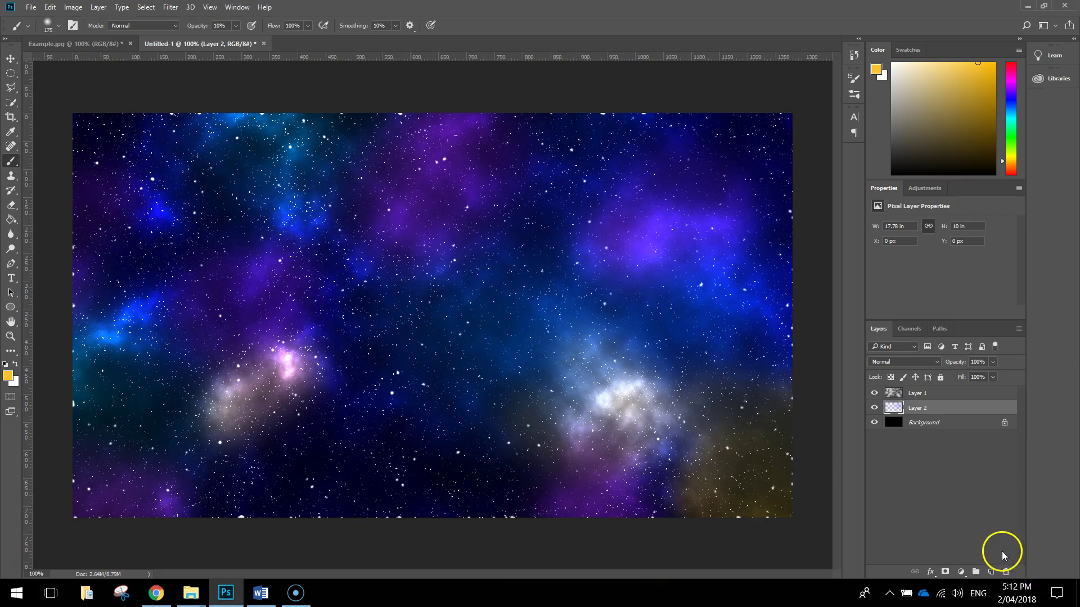
pyautogui.hotkey('ctrl', 'alt', 'z')
pyautogui.hotkey('ctrl', 'alt', 'z')
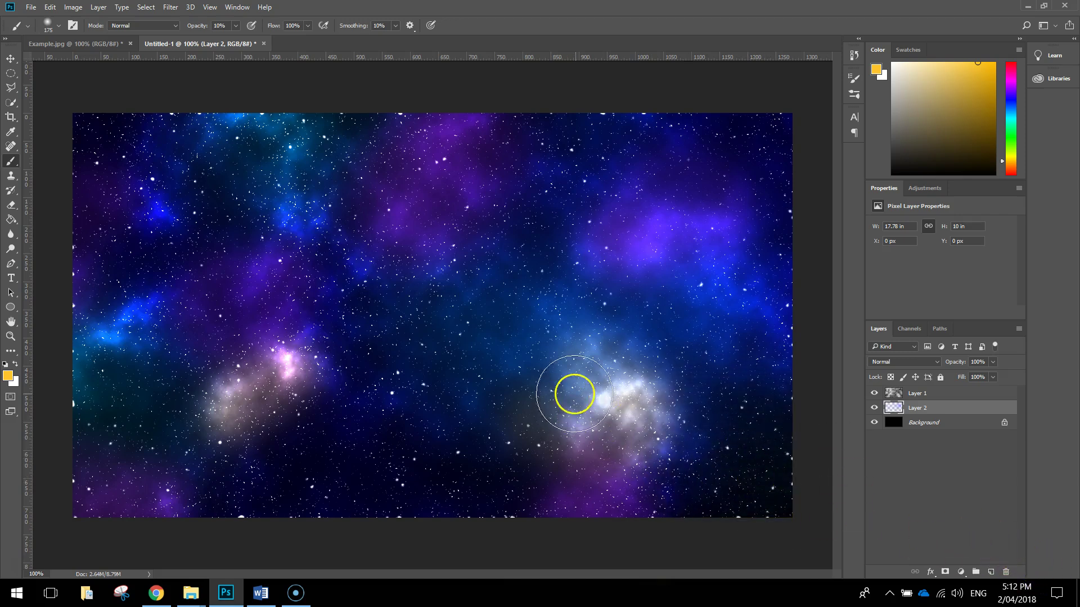
# - Add warm glows to the upper purple area, right nebula, top-centre cloud and bottom edge
pyautogui.moveTo(424, 222)
pyautogui.mouseDown()
pyautogui.moveTo(395, 188)
pyautogui.moveTo(405, 202)
pyautogui.moveTo(453, 206)
pyautogui.mouseUp()
pyautogui.moveTo(602, 247)
pyautogui.mouseDown()
pyautogui.moveTo(646, 231)
pyautogui.moveTo(711, 285)
pyautogui.moveTo(723, 253)
pyautogui.mouseUp()
pyautogui.moveTo(494, 202)
pyautogui.mouseDown()
pyautogui.moveTo(434, 149)
pyautogui.moveTo(444, 146)
pyautogui.moveTo(434, 180)
pyautogui.moveTo(489, 224)
pyautogui.mouseUp()
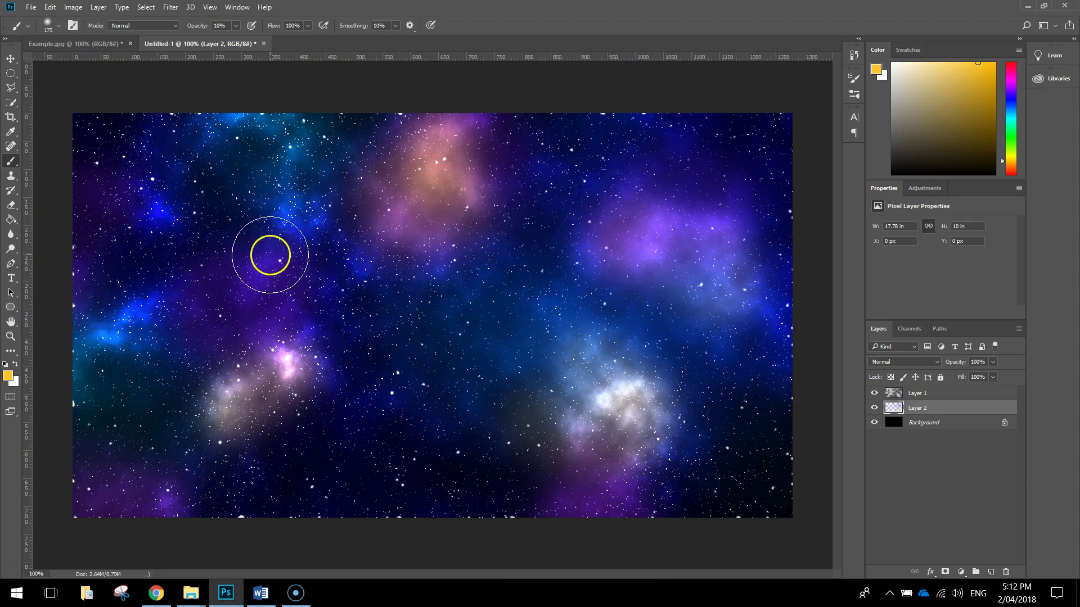
pyautogui.press('[')
pyautogui.press('[')
pyautogui.press('[')
pyautogui.press('[')
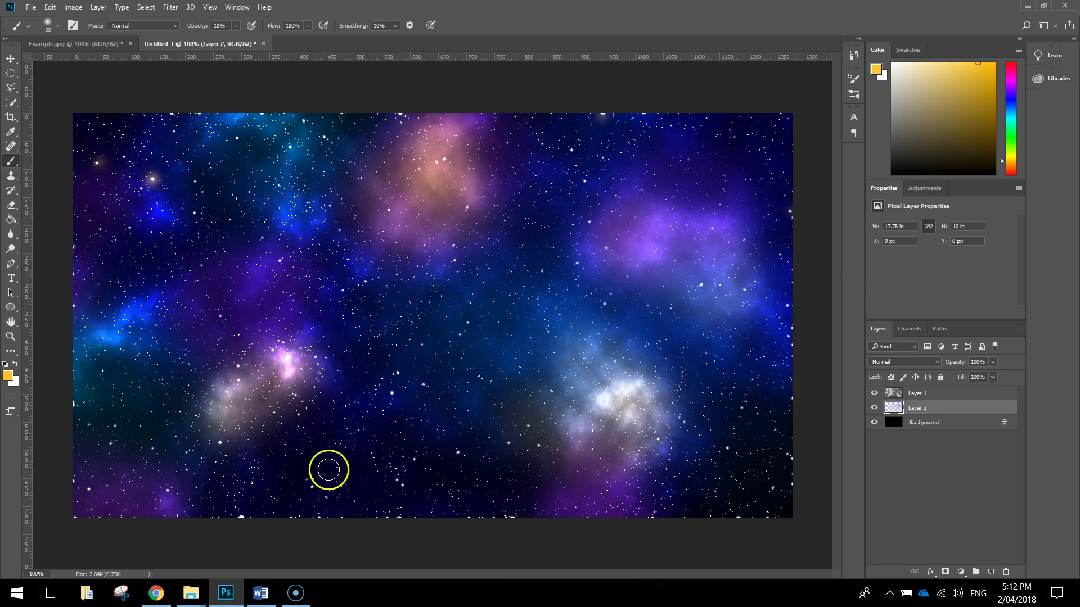
pyautogui.press(']')
pyautogui.press(']')
pyautogui.press(']')
pyautogui.press(']')
pyautogui.press(']')
pyautogui.moveTo(180, 501)
pyautogui.mouseDown()
pyautogui.moveTo(168, 521)
pyautogui.moveTo(158, 492)
pyautogui.moveTo(180, 530)
pyautogui.mouseUp()
pyautogui.click(558, 528)
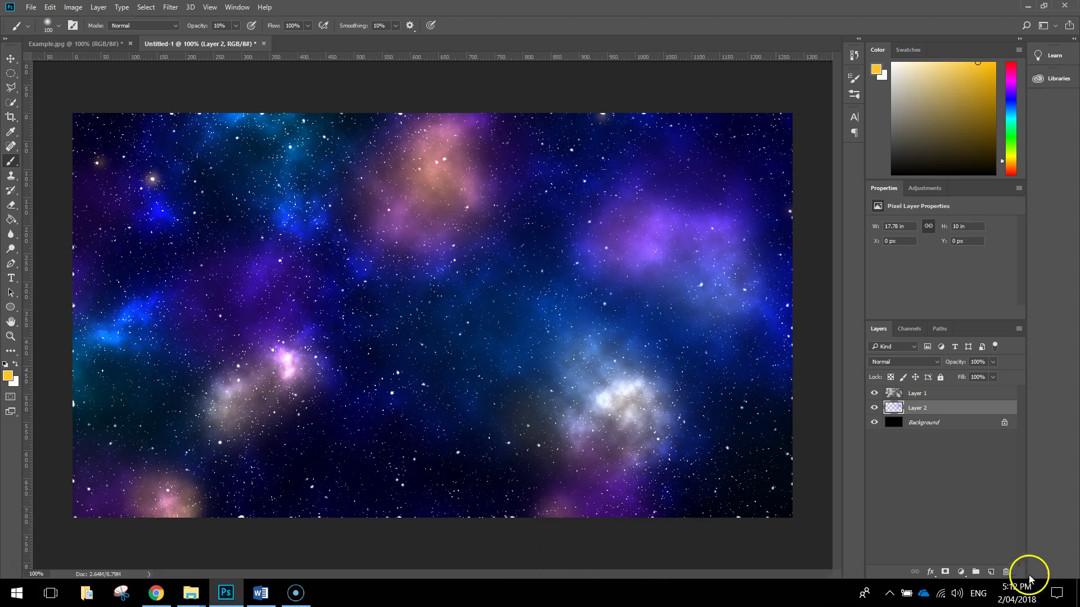
# - Compare the Example.jpg reference with the painted Untitled-1 starfield, finishing on Example.jpg
pyautogui.click(92, 44)
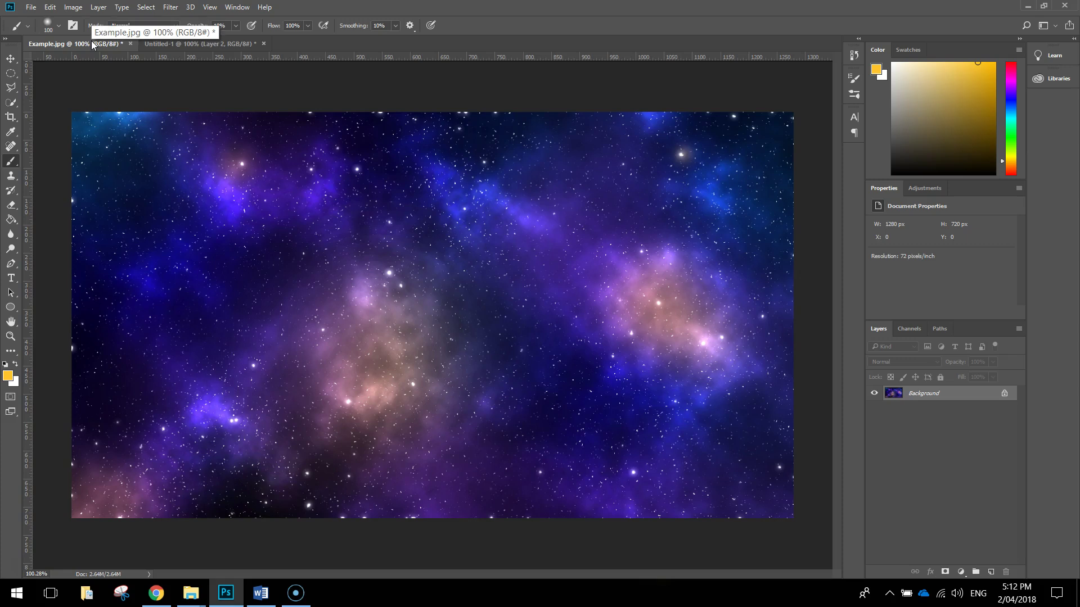
pyautogui.click(173, 45)
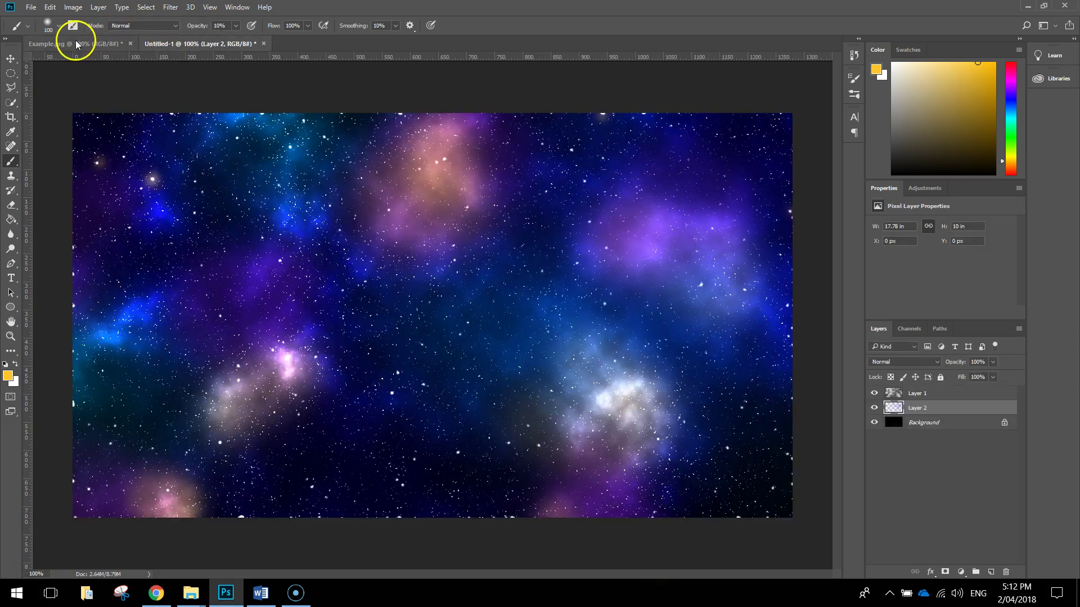
pyautogui.click(76, 43)
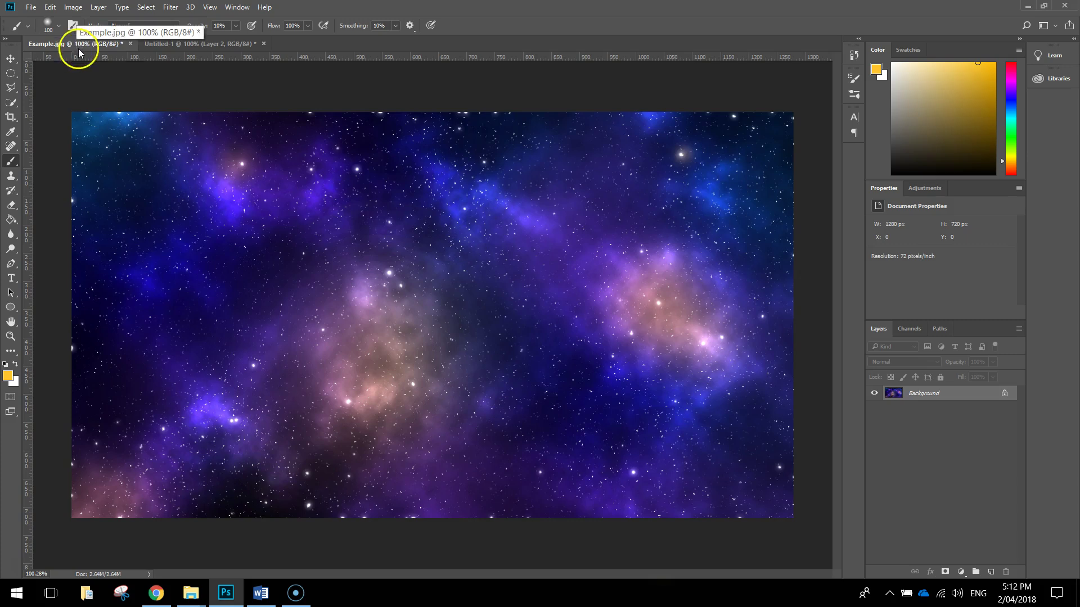
pyautogui.click(165, 45)
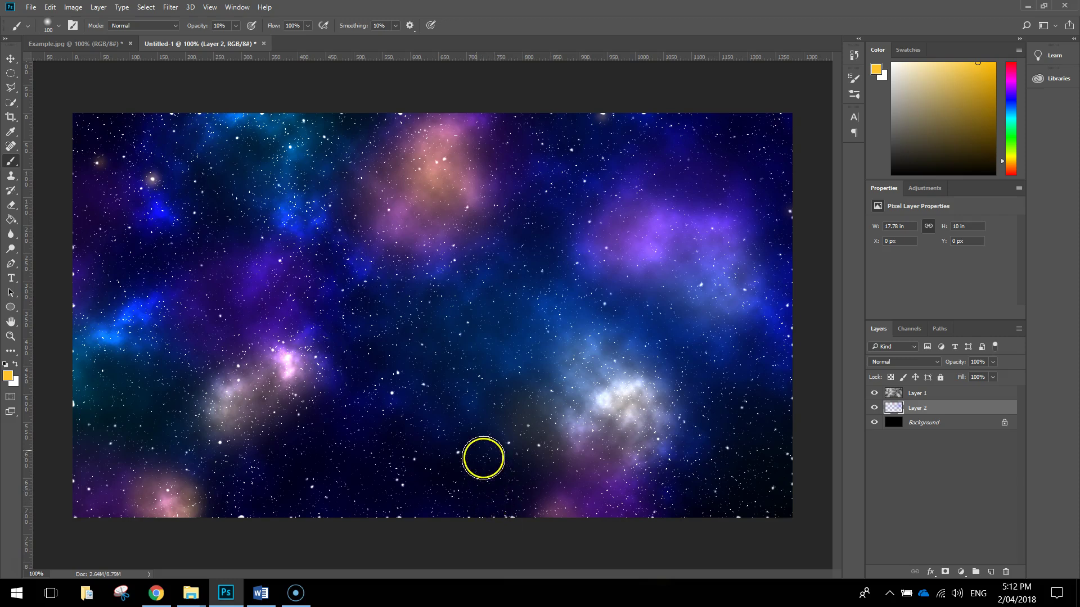
pyautogui.click(77, 45)
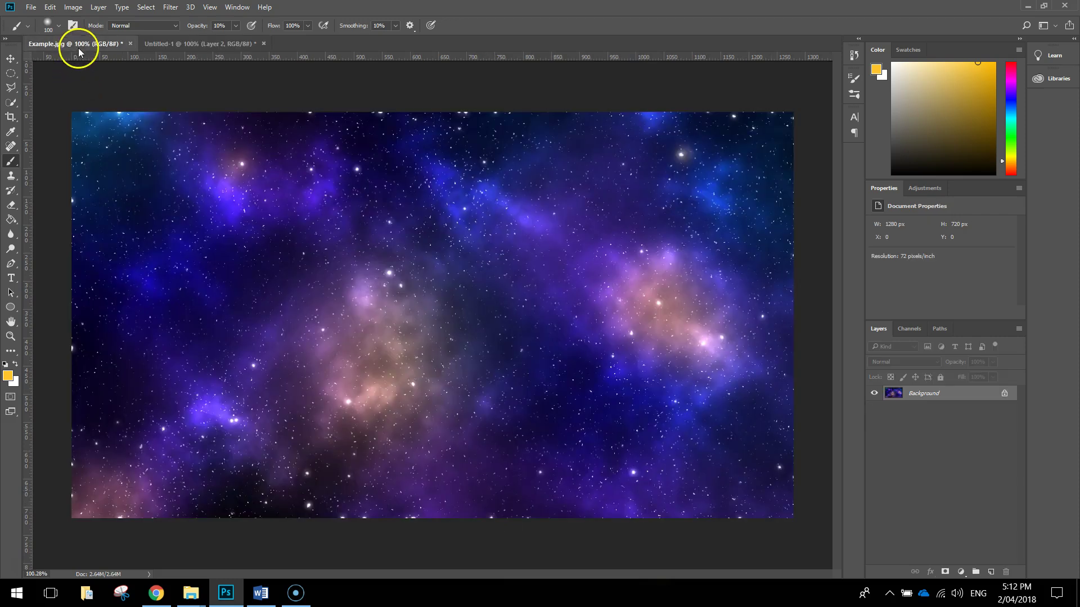
# - Save the image as 'Space Effect.jpg' in JPEG format at quality 10 (Maximum)
pyautogui.click(31, 7)
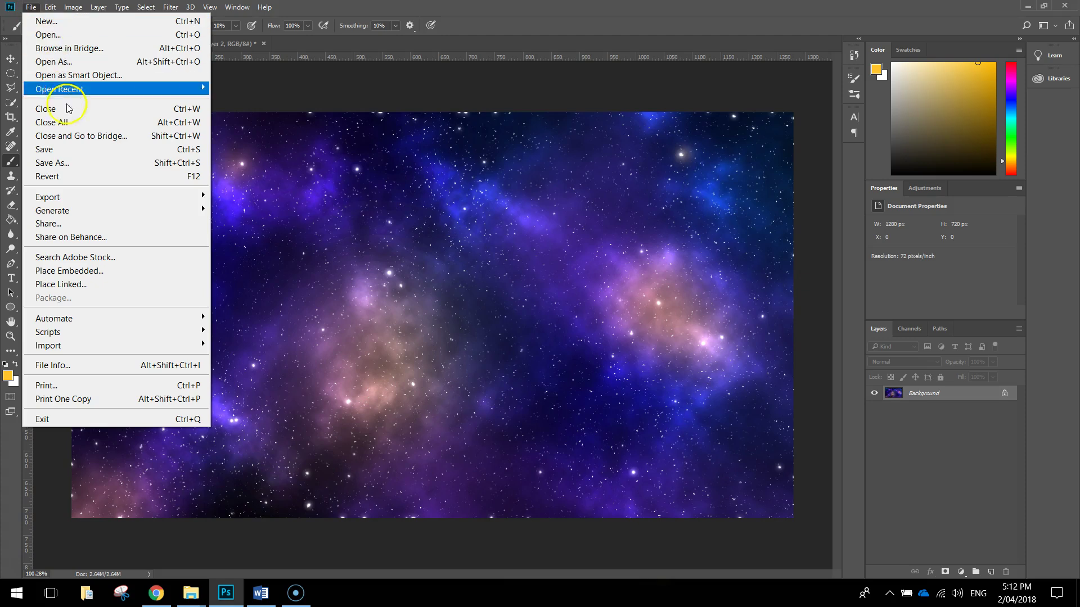
pyautogui.click(82, 164)
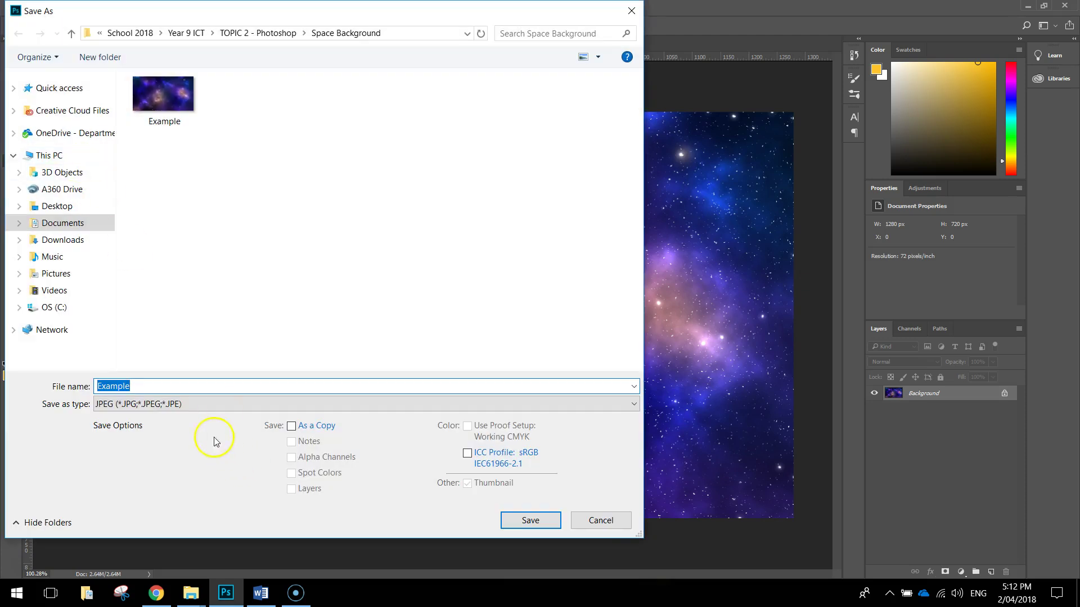
pyautogui.write('C')
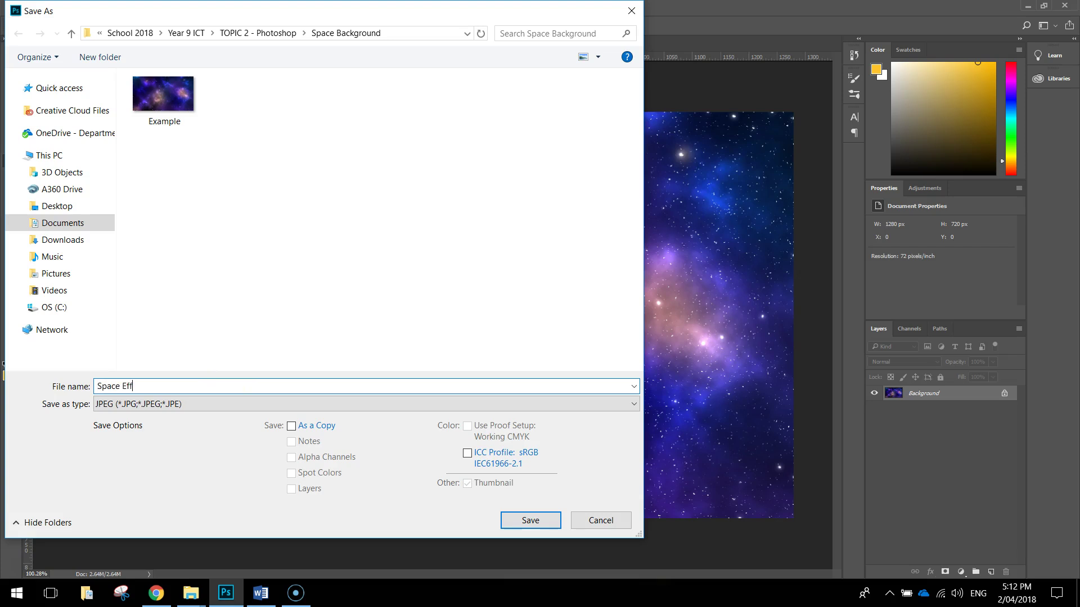
pyautogui.click(201, 404)
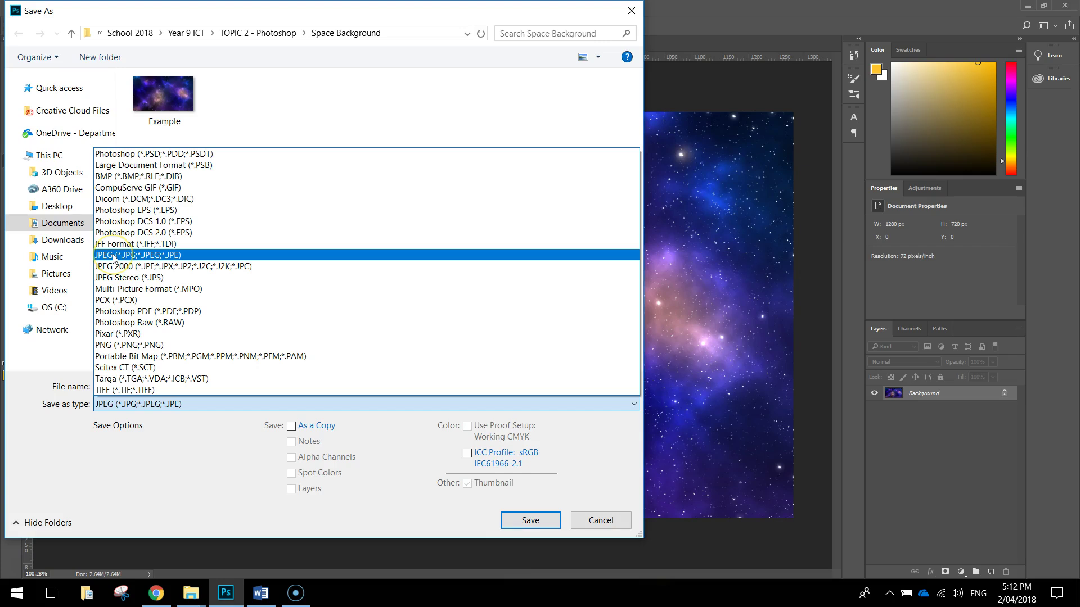
pyautogui.click(113, 256)
pyautogui.click(524, 522)
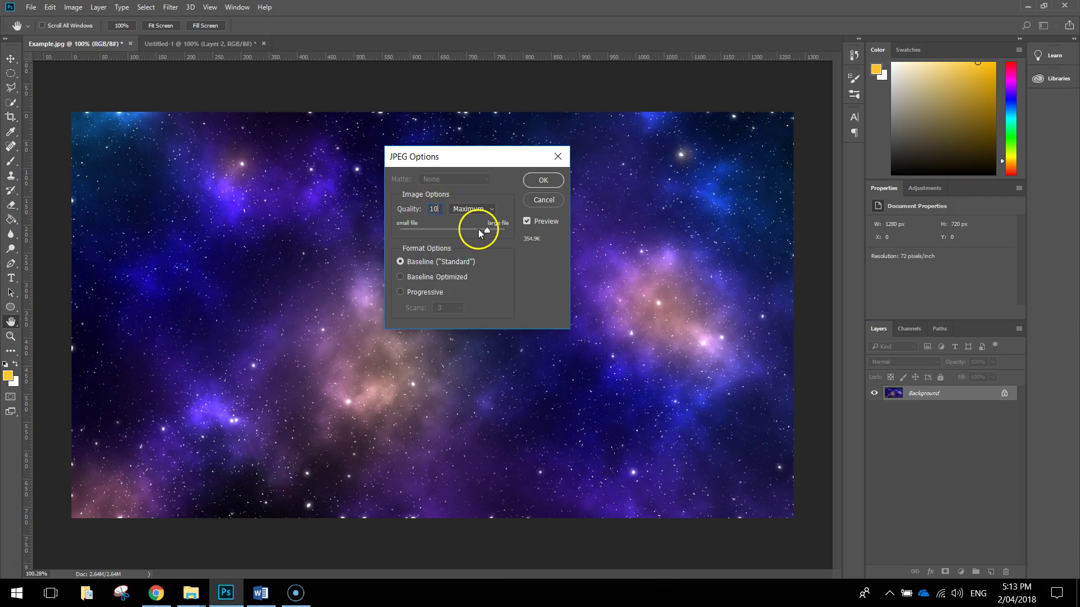
pyautogui.click(543, 181)
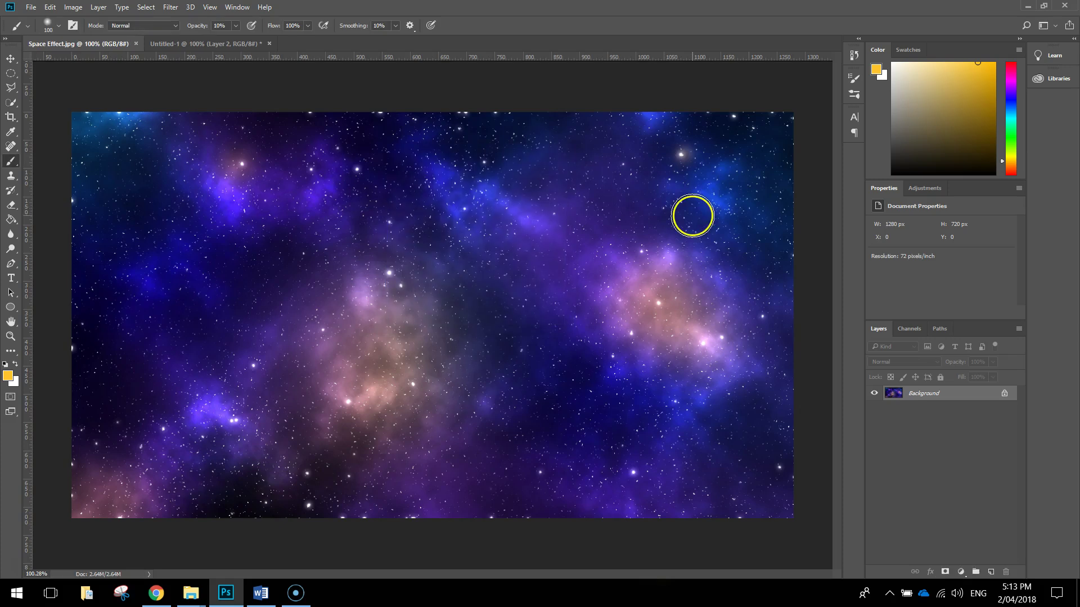
pyautogui.press('b')
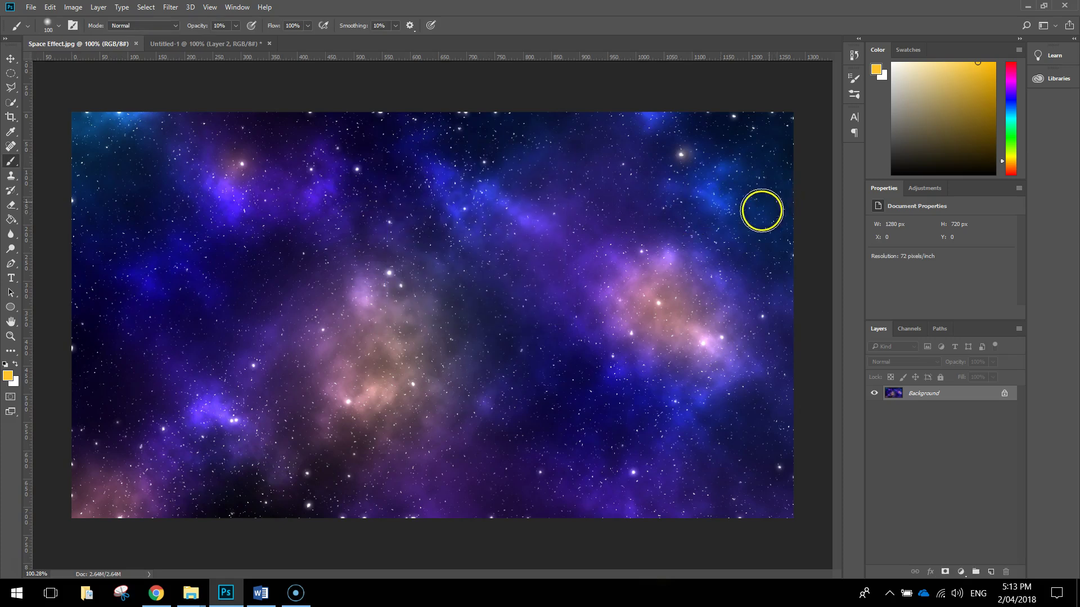